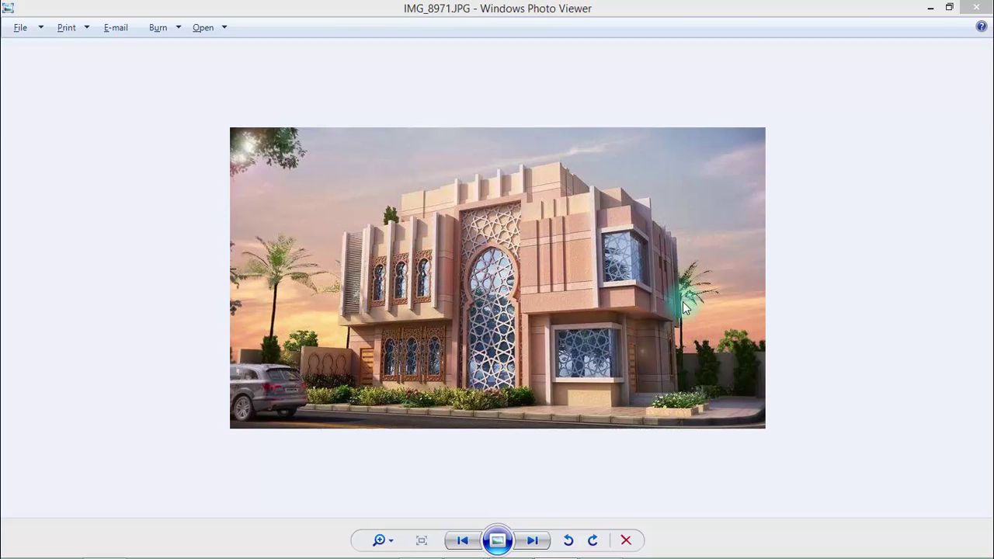
Step: Switch to the ARCHICAD 3D view and pick the Wall tool, showing its saved presets
{"action": "key", "text": "alt+Tab"}
{"action": "key", "text": "alt+Tab"}
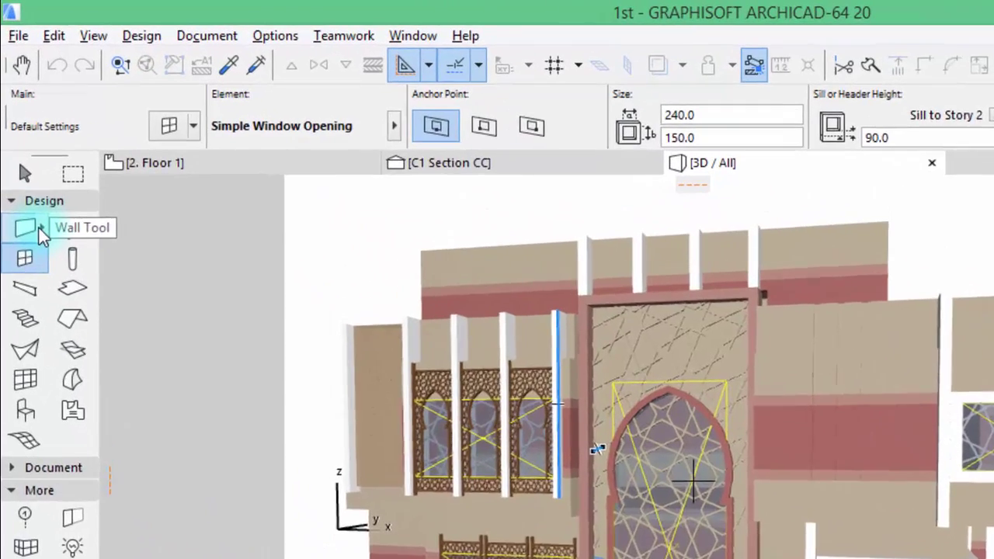
{"action": "left_click", "coordinate": [27, 174]}
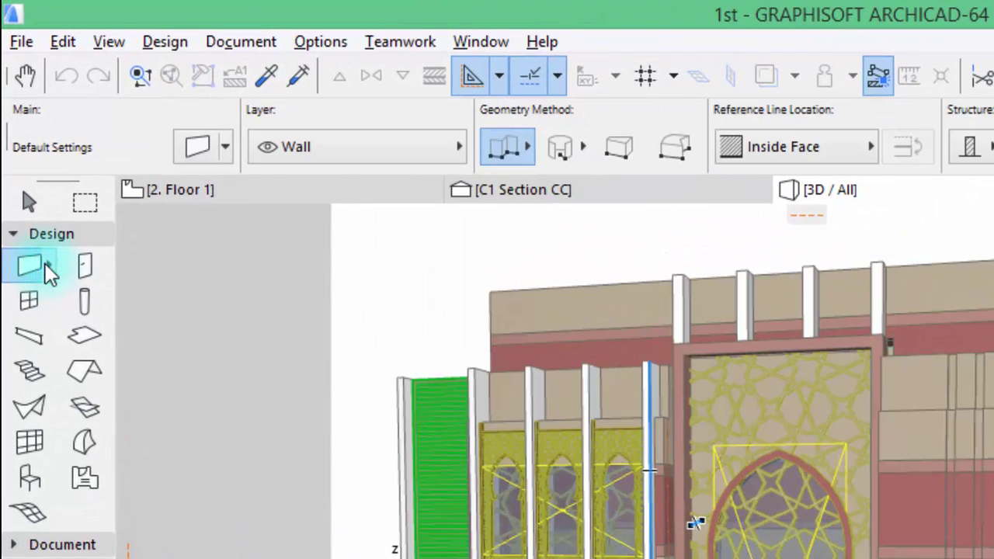
{"action": "left_click", "coordinate": [32, 173]}
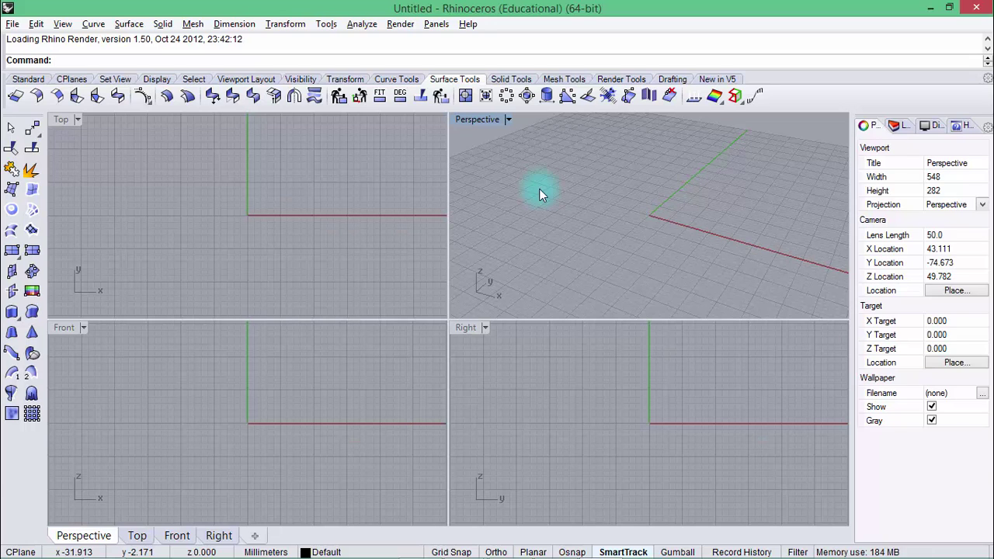
Step: Set Working Units to centimeter with 2 decimals for the model and centimeter for the layout
{"action": "key", "text": "alt+Tab"}
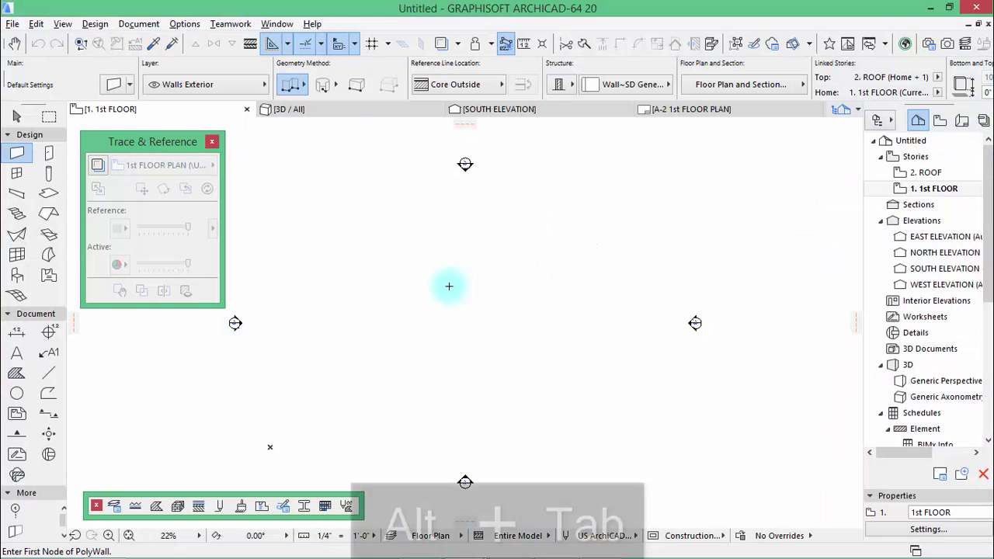
{"action": "left_click", "coordinate": [210, 145]}
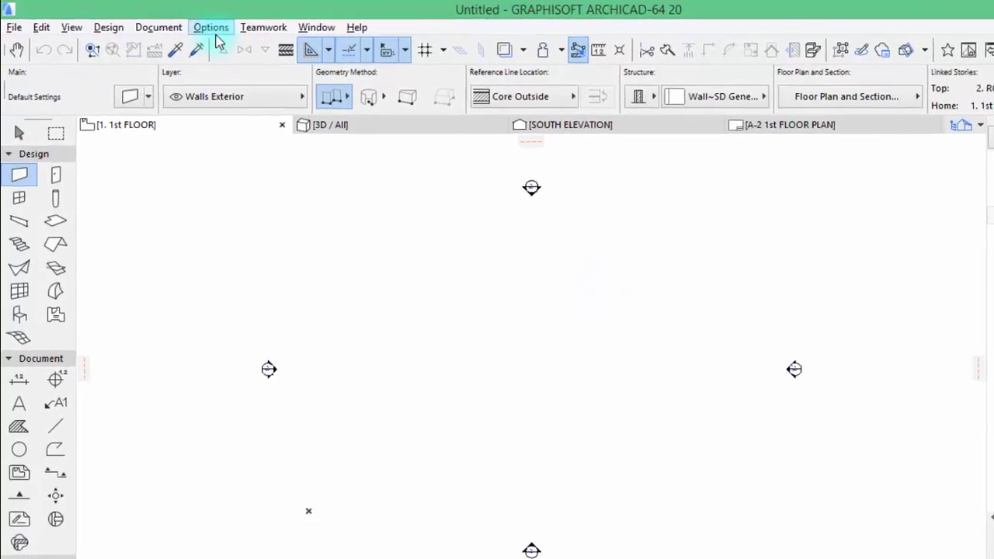
{"action": "left_click", "coordinate": [186, 24]}
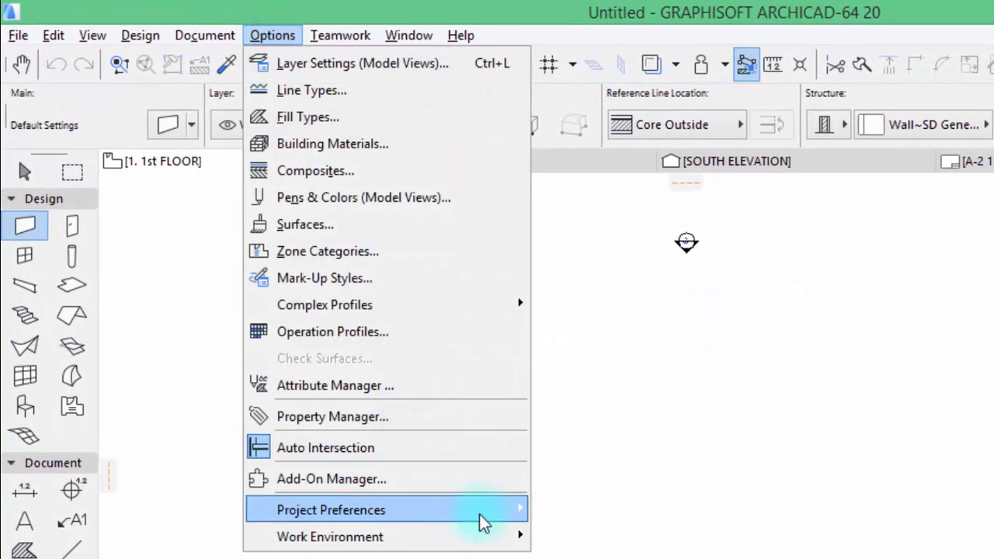
{"action": "mouse_move", "coordinate": [481, 513]}
{"action": "left_click", "coordinate": [583, 509]}
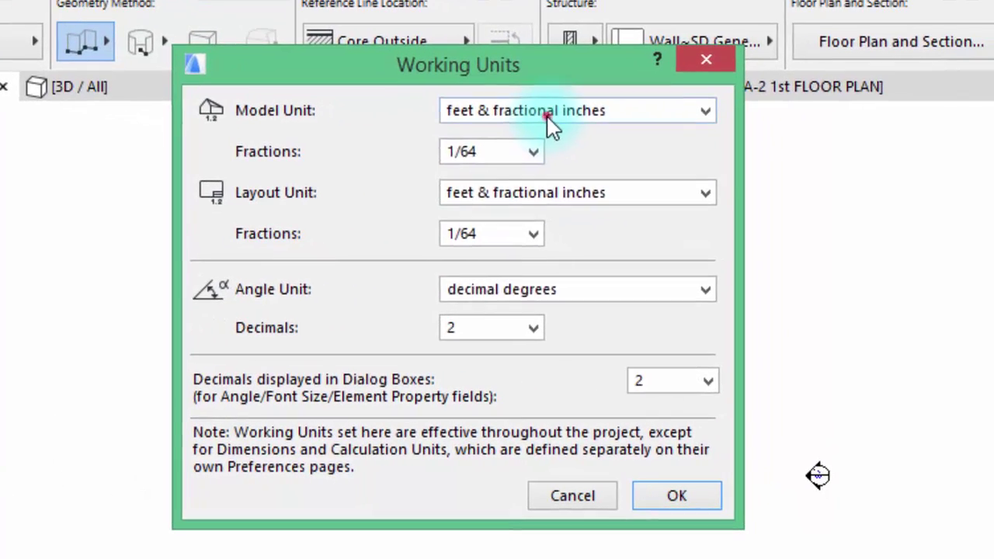
{"action": "left_click", "coordinate": [547, 115]}
{"action": "left_click", "coordinate": [513, 149]}
{"action": "left_click", "coordinate": [533, 152]}
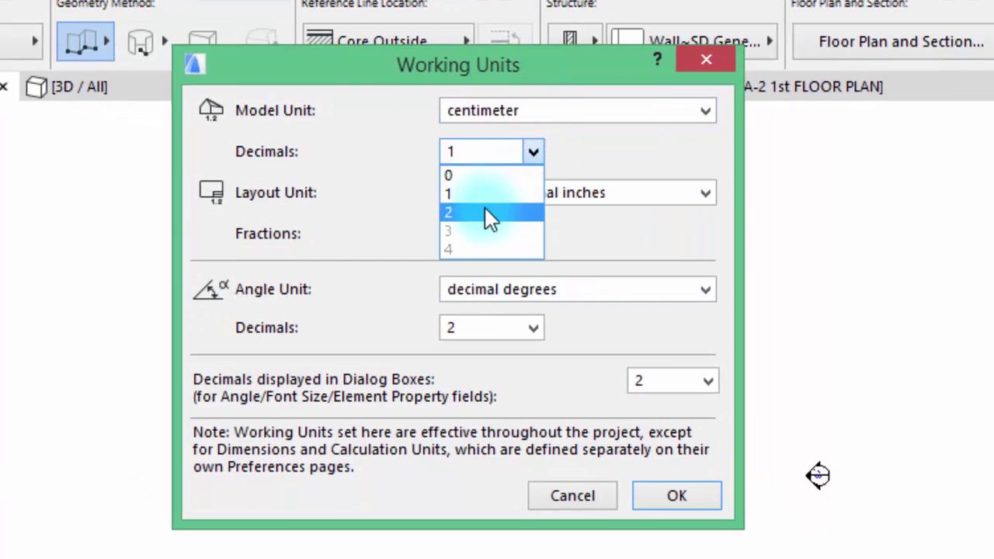
{"action": "left_click", "coordinate": [485, 211]}
{"action": "left_click", "coordinate": [503, 195]}
{"action": "left_click", "coordinate": [494, 234]}
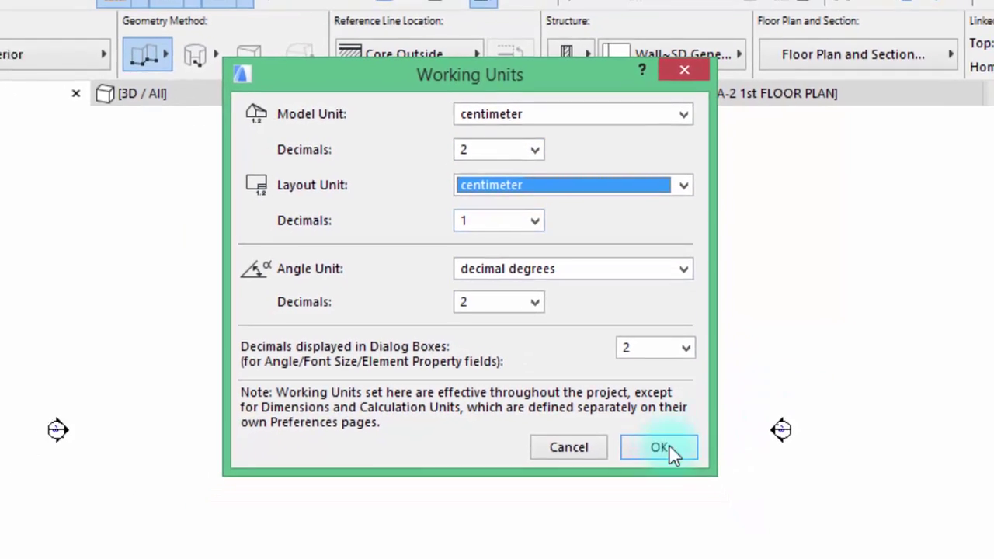
{"action": "left_click", "coordinate": [701, 500]}
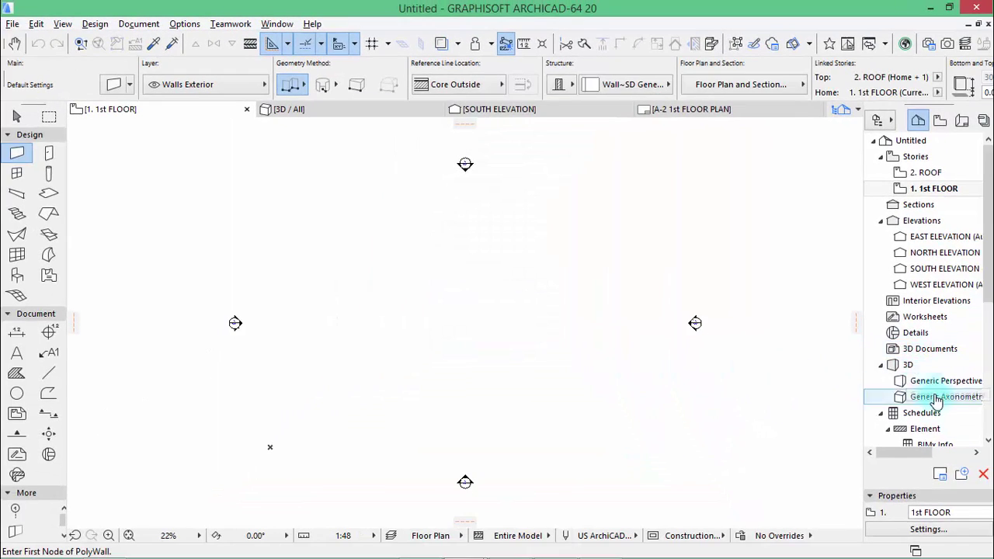
Step: Create the independent worksheet W-01 Ground
{"action": "right_click", "coordinate": [884, 241]}
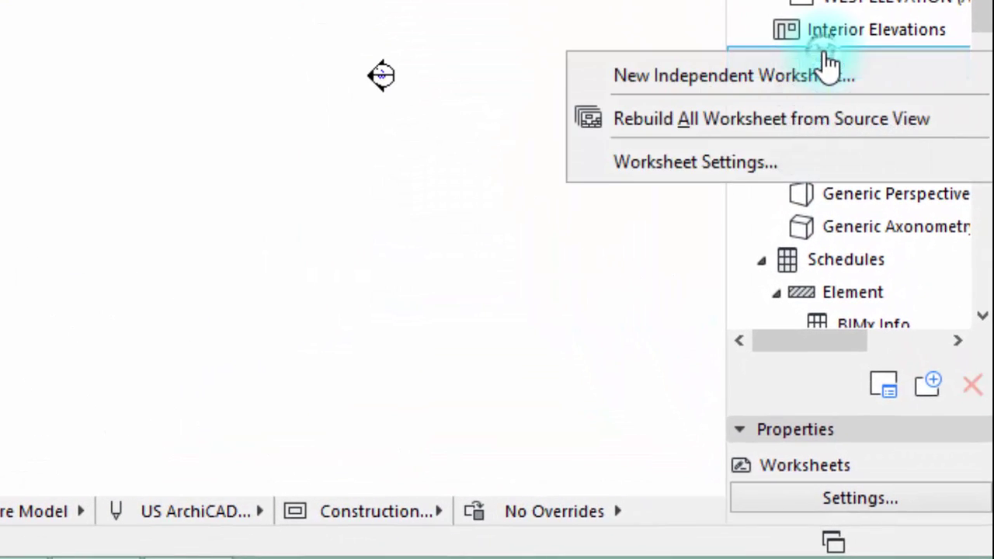
{"action": "left_click", "coordinate": [795, 247]}
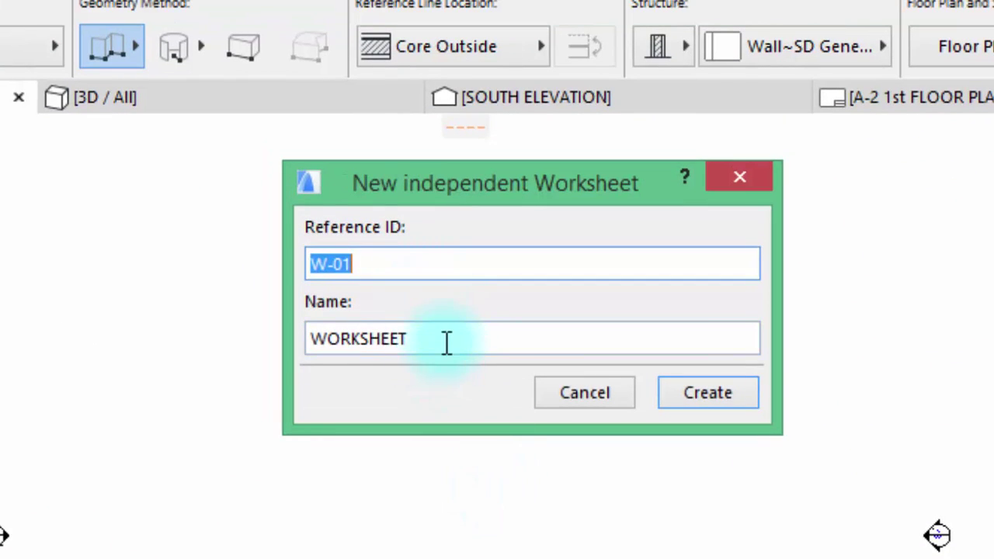
{"action": "left_click_drag", "start_coordinate": [425, 324], "coordinate": [196, 347]}
{"action": "type", "text": "Gtound"}
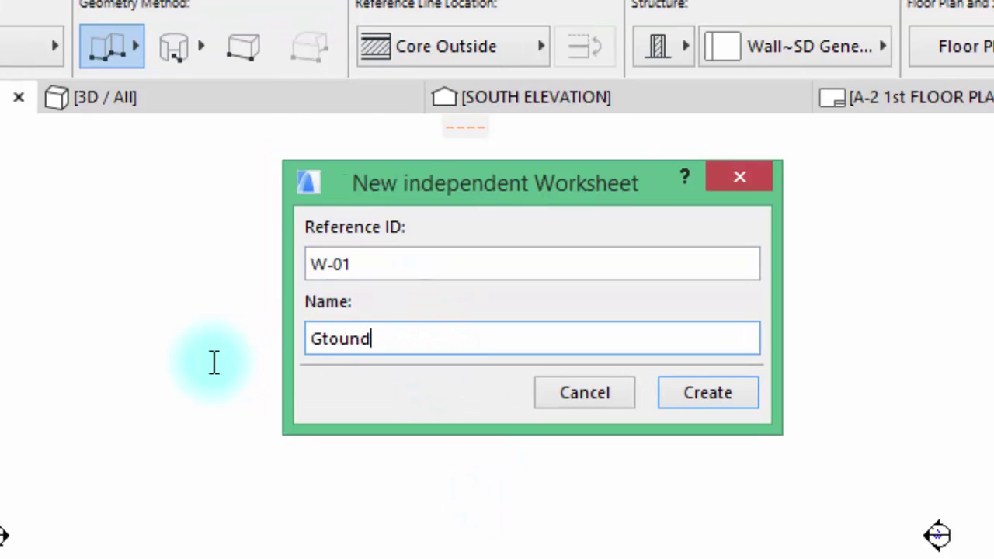
{"action": "left_click", "coordinate": [327, 338]}
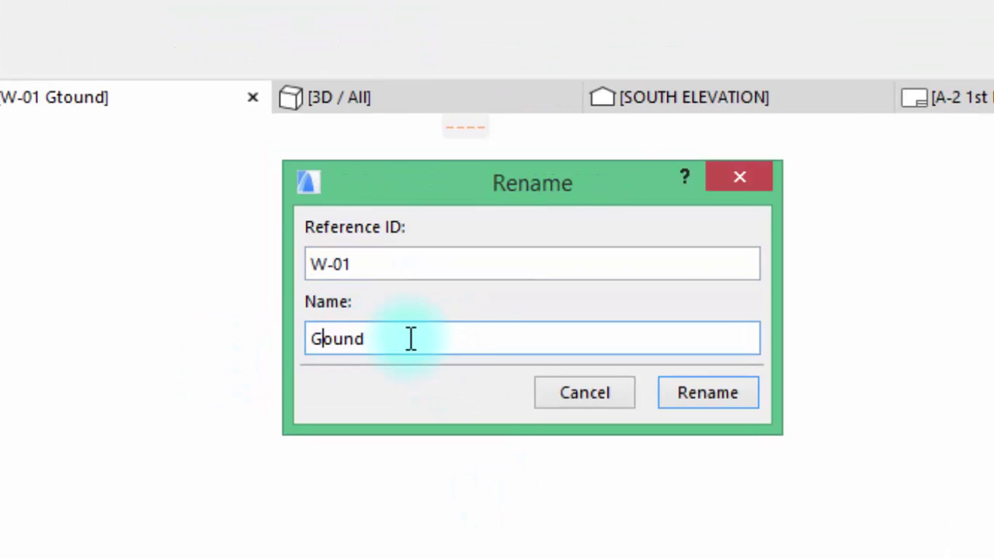
{"action": "type", "text": "r"}
{"action": "left_click", "coordinate": [720, 396]}
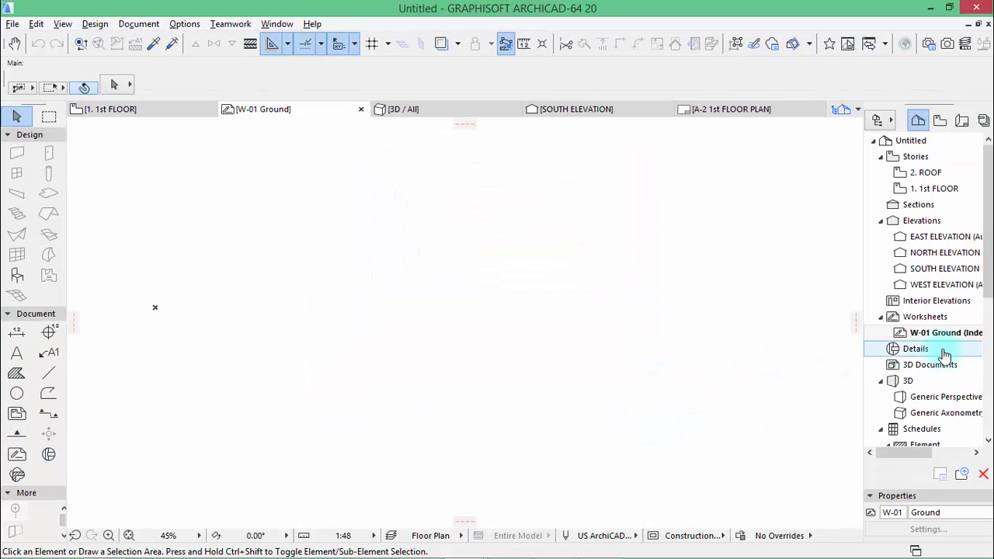
Step: Create a second independent worksheet named W-02 1st Floor
{"action": "right_click", "coordinate": [925, 318]}
{"action": "left_click", "coordinate": [812, 329]}
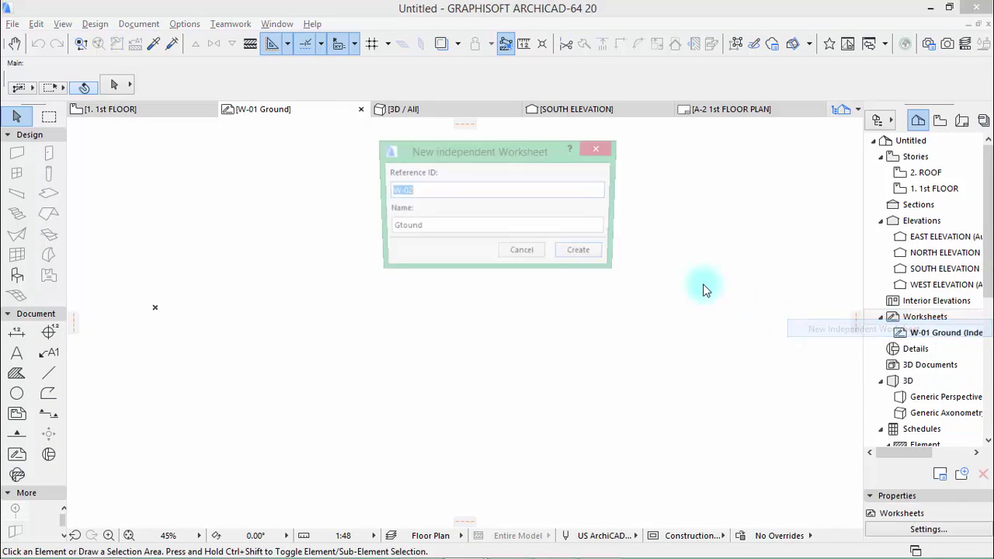
{"action": "double_click", "coordinate": [428, 225]}
{"action": "type", "text": "1st Floor"}
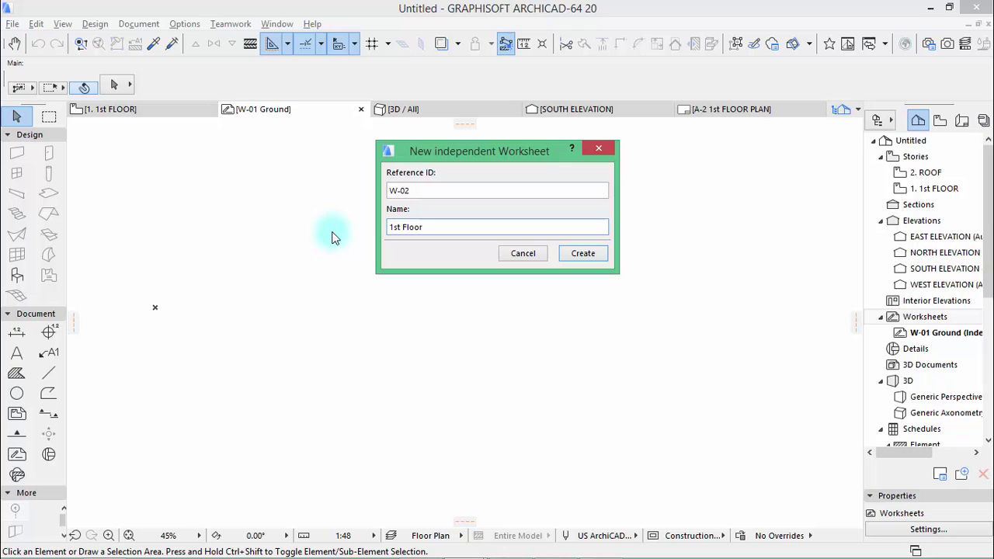
{"action": "key", "text": "Return"}
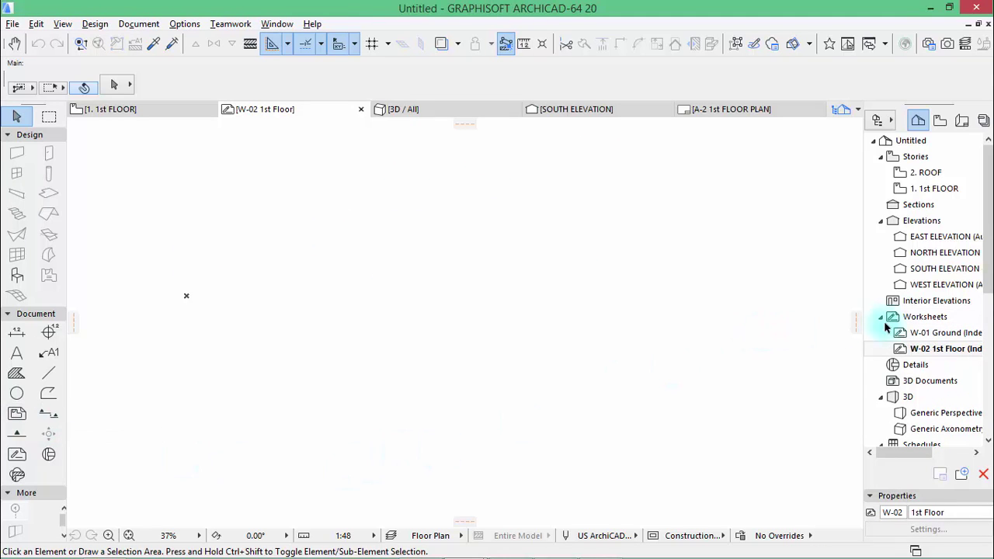
Step: Create a third independent worksheet named W-03 2nd Floor
{"action": "right_click", "coordinate": [909, 319]}
{"action": "left_click", "coordinate": [818, 324]}
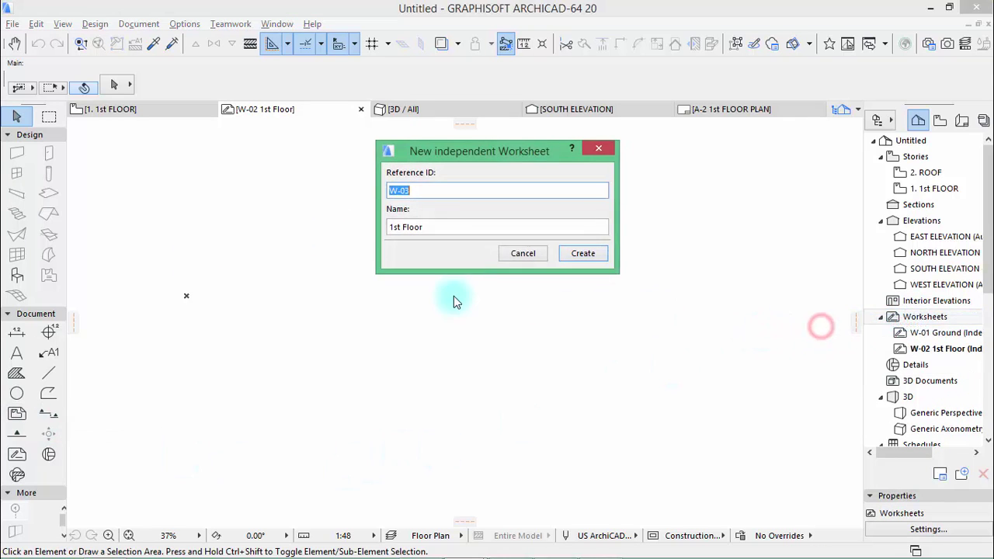
{"action": "left_click", "coordinate": [435, 225]}
{"action": "left_click", "coordinate": [401, 226]}
{"action": "left_click_drag", "start_coordinate": [401, 226], "coordinate": [373, 223]}
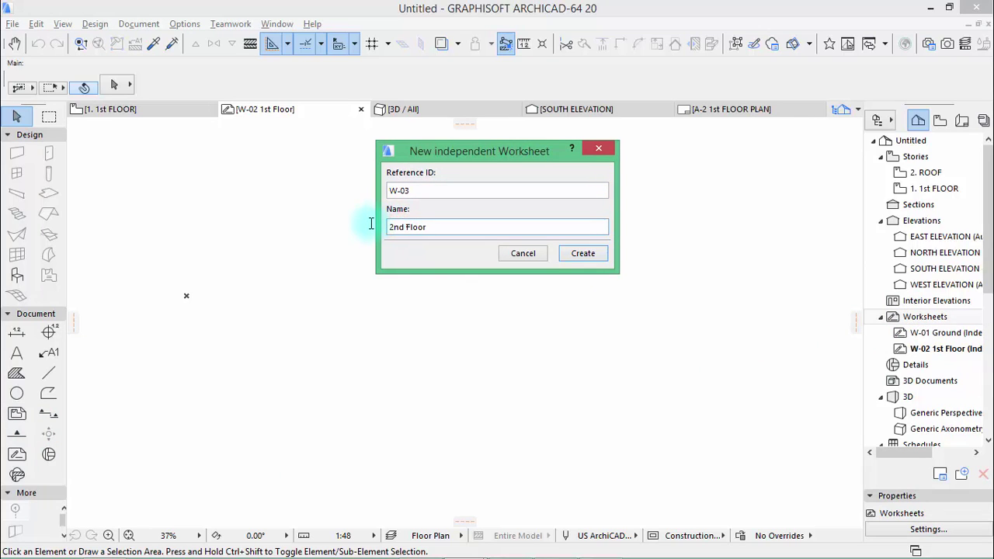
{"action": "type", "text": "2nd"}
{"action": "key", "text": "Return"}
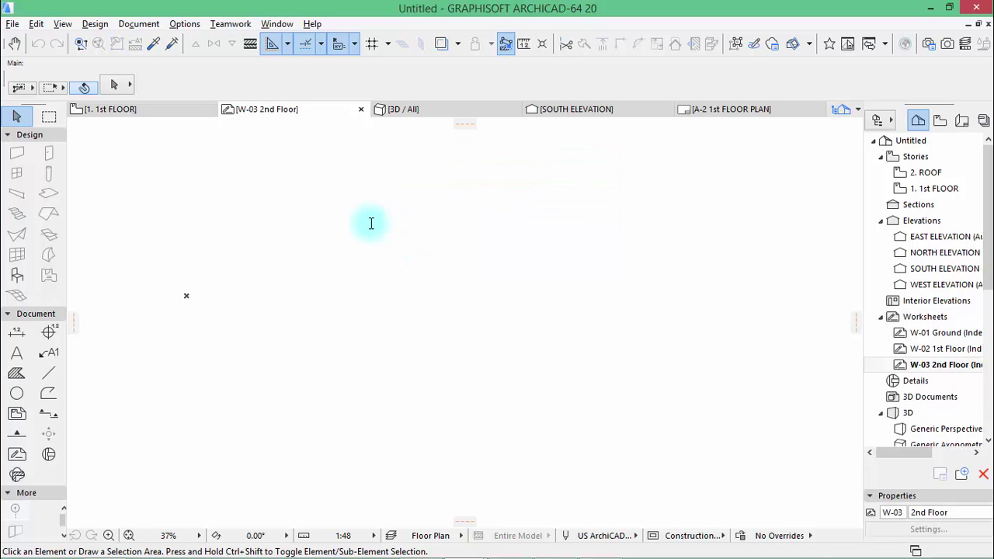
Step: Place Ground.dwg on the Ground worksheet at 1 millimeter per unit
{"action": "double_click", "coordinate": [932, 336]}
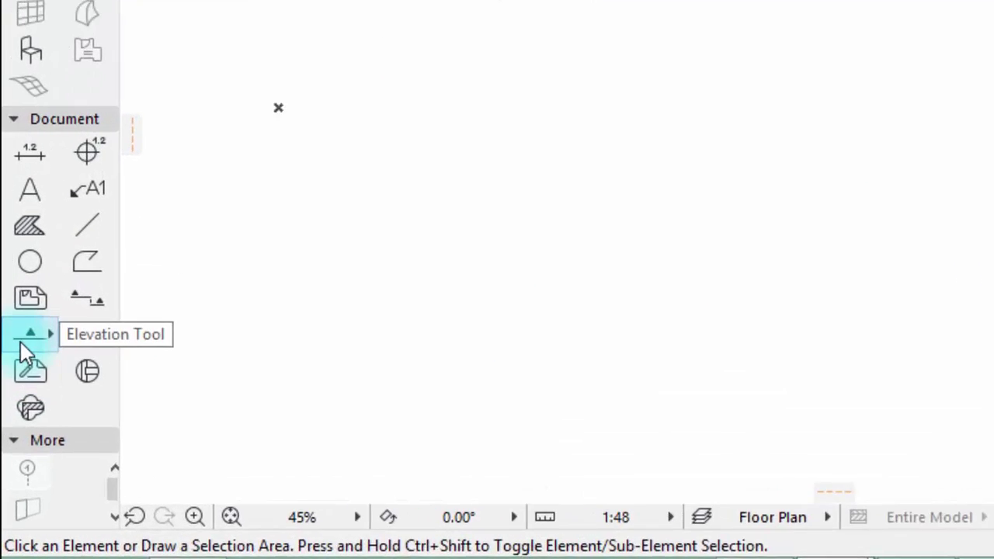
{"action": "left_click", "coordinate": [18, 414]}
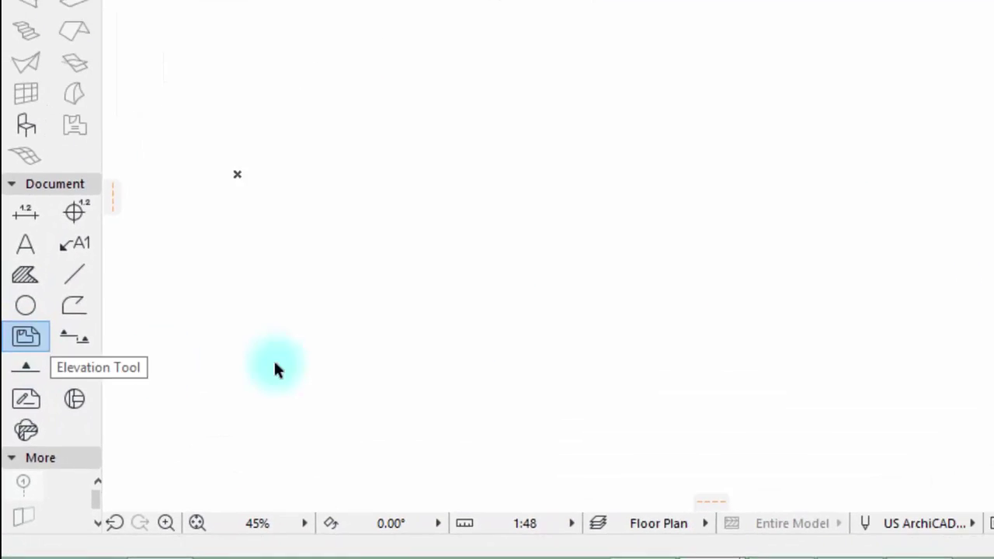
{"action": "left_click", "coordinate": [320, 309]}
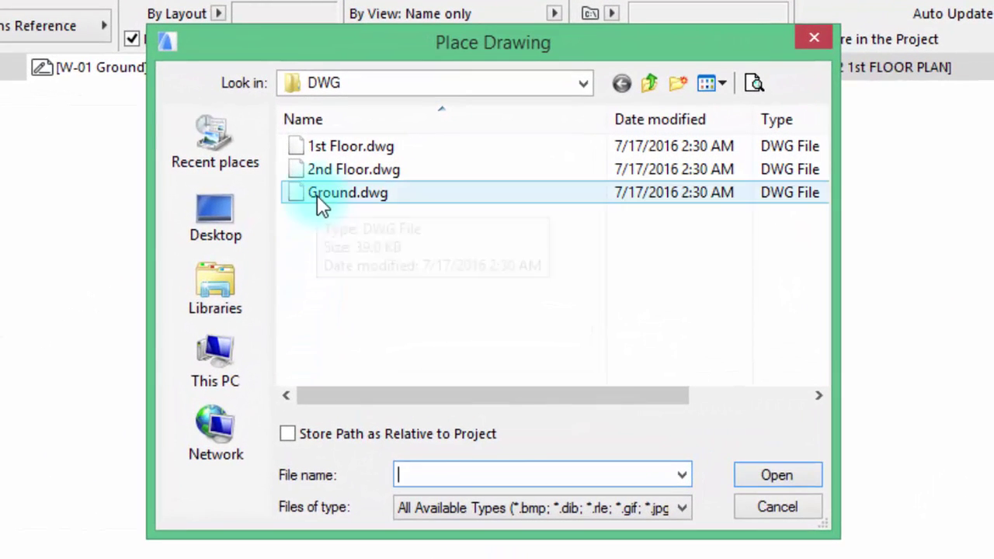
{"action": "left_click", "coordinate": [319, 194]}
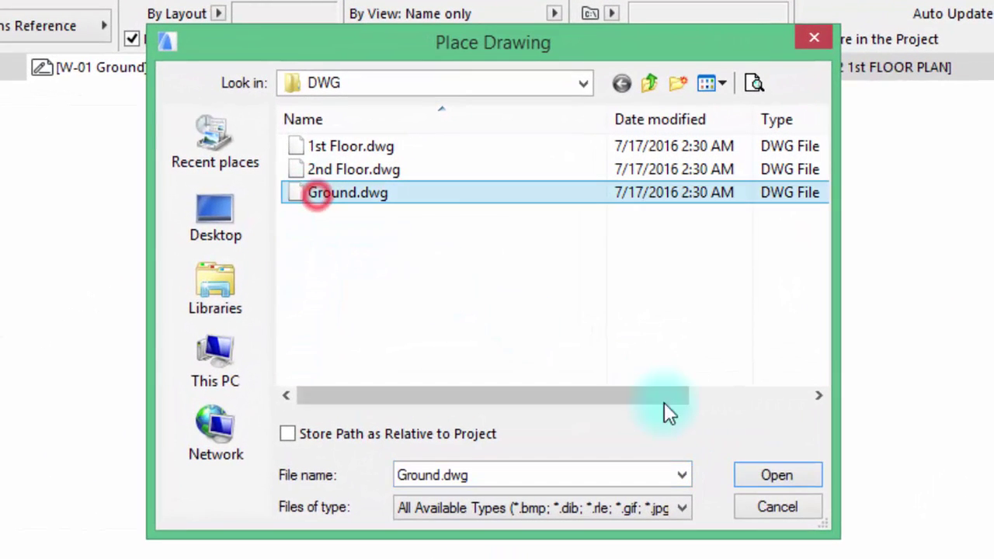
{"action": "left_click", "coordinate": [778, 474]}
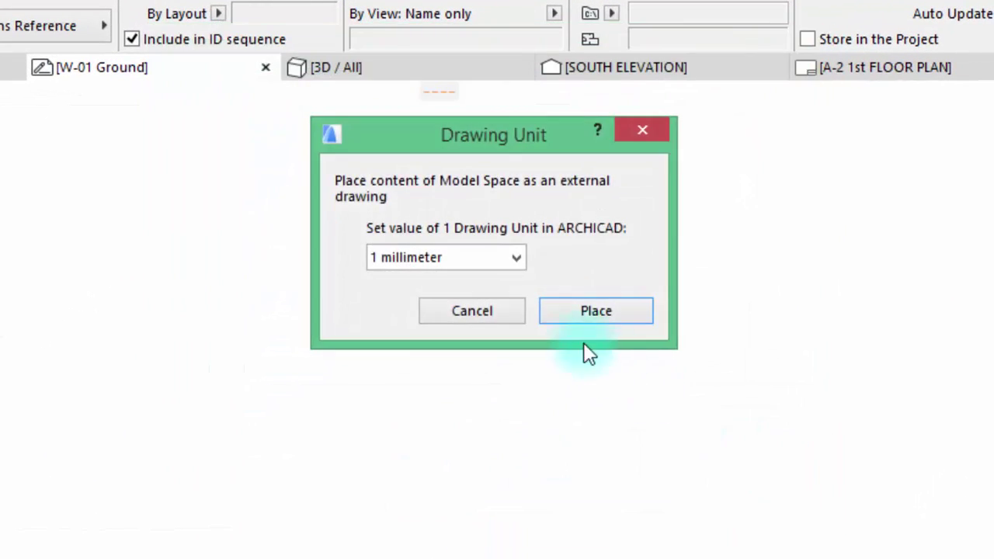
{"action": "left_click", "coordinate": [590, 311]}
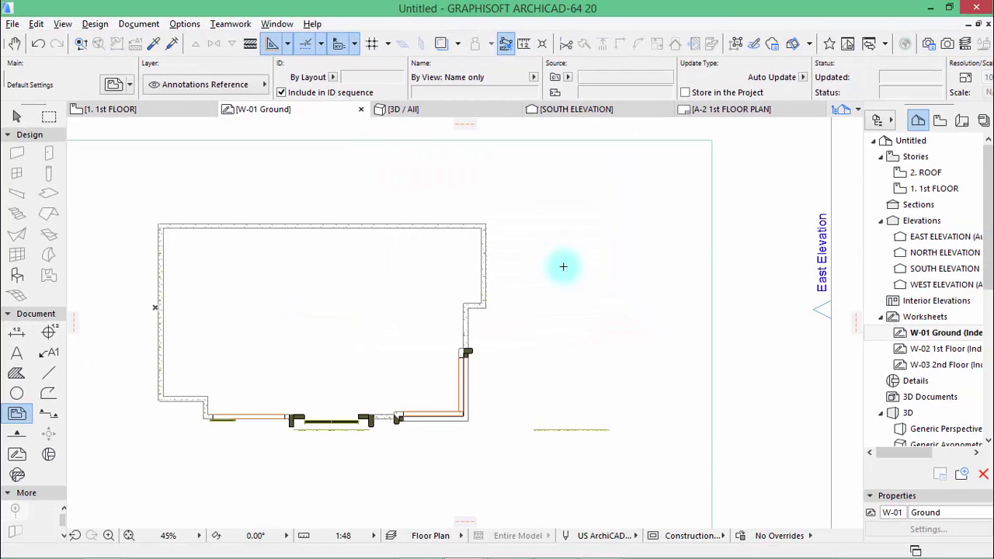
Step: Place 1st Floor.dwg on the W-02 1st Floor worksheet
{"action": "double_click", "coordinate": [944, 349]}
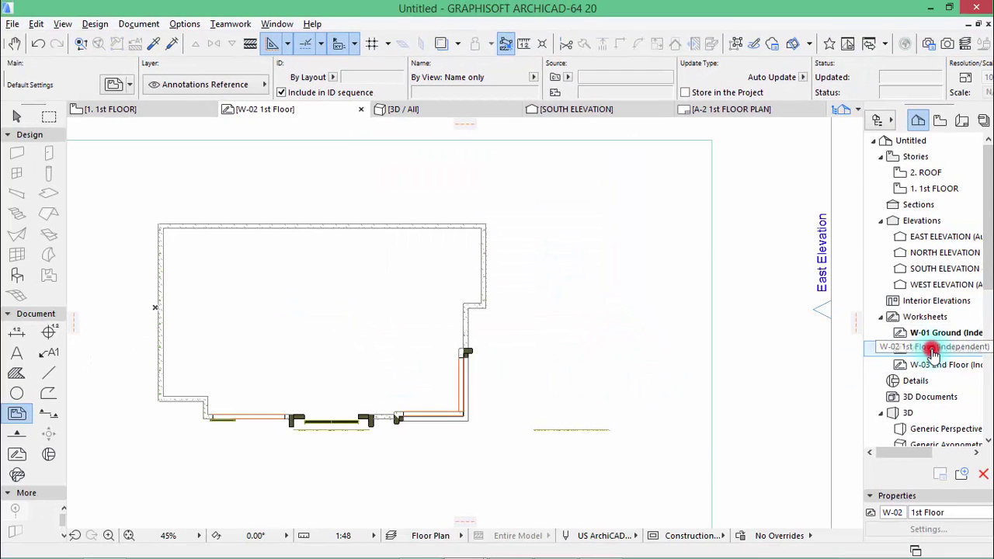
{"action": "key", "text": "ctrl+shift+o"}
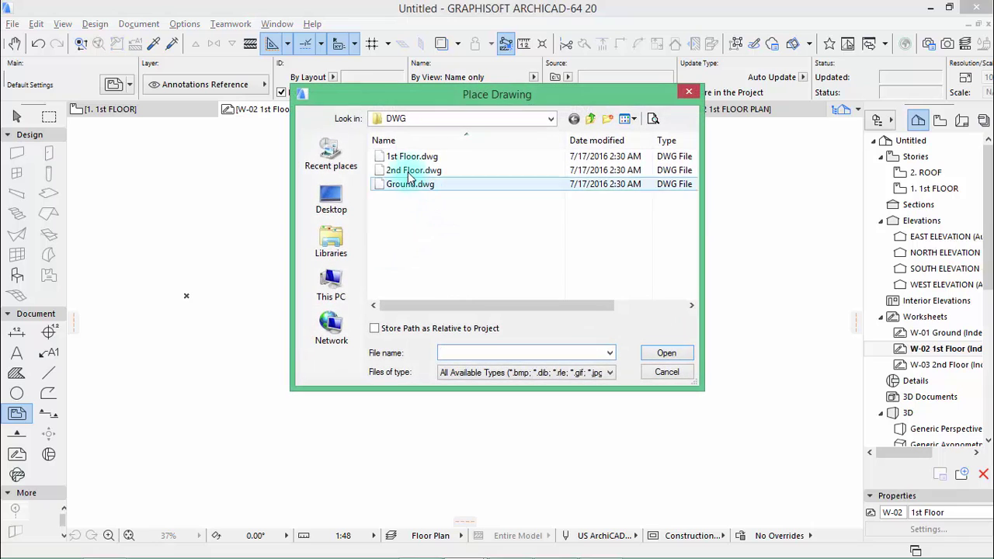
{"action": "left_click", "coordinate": [404, 157]}
{"action": "left_click", "coordinate": [667, 352]}
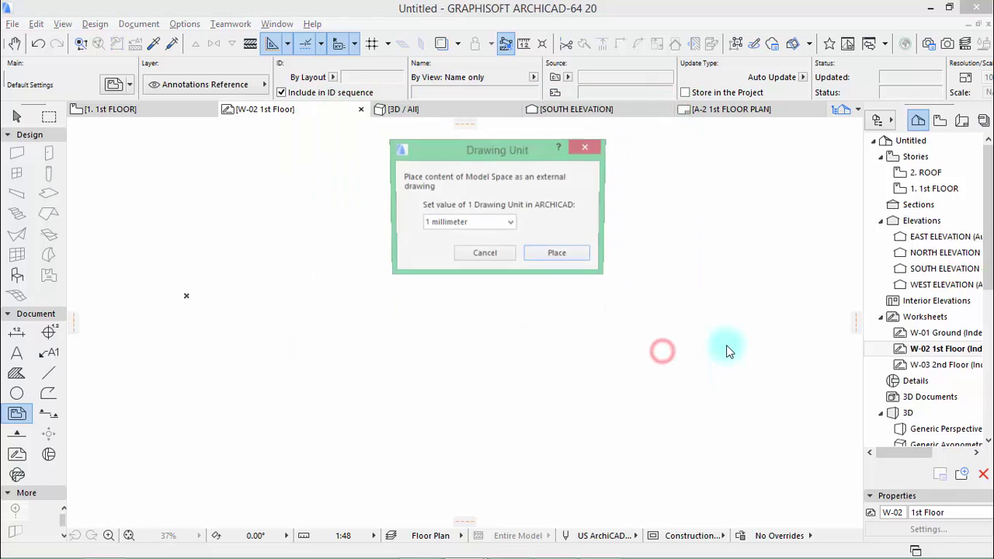
{"action": "left_click", "coordinate": [582, 255]}
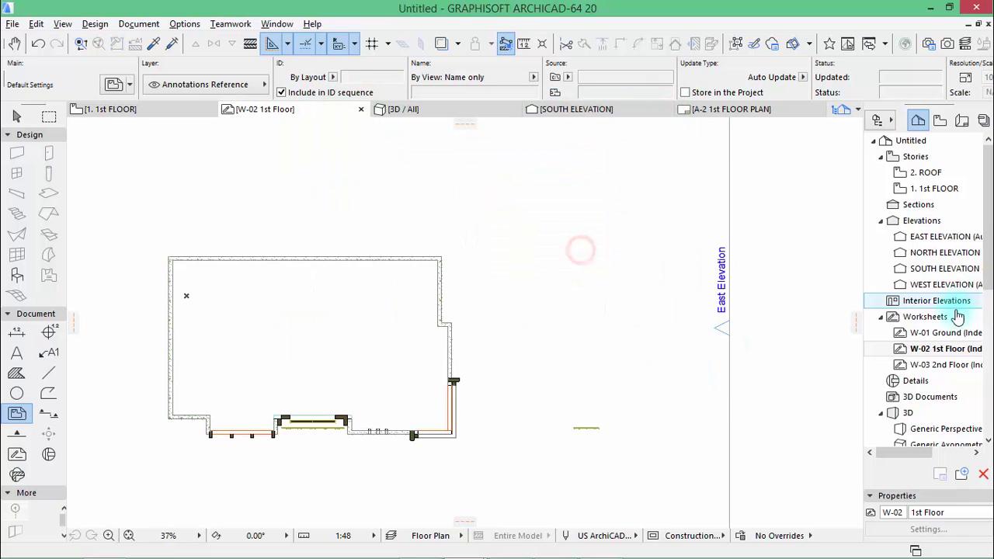
Step: Place 2nd Floor.dwg on W-03 2nd Floor, then return to the 1st FLOOR plan
{"action": "left_click", "coordinate": [929, 366]}
{"action": "double_click", "coordinate": [929, 368]}
{"action": "left_click", "coordinate": [294, 300]}
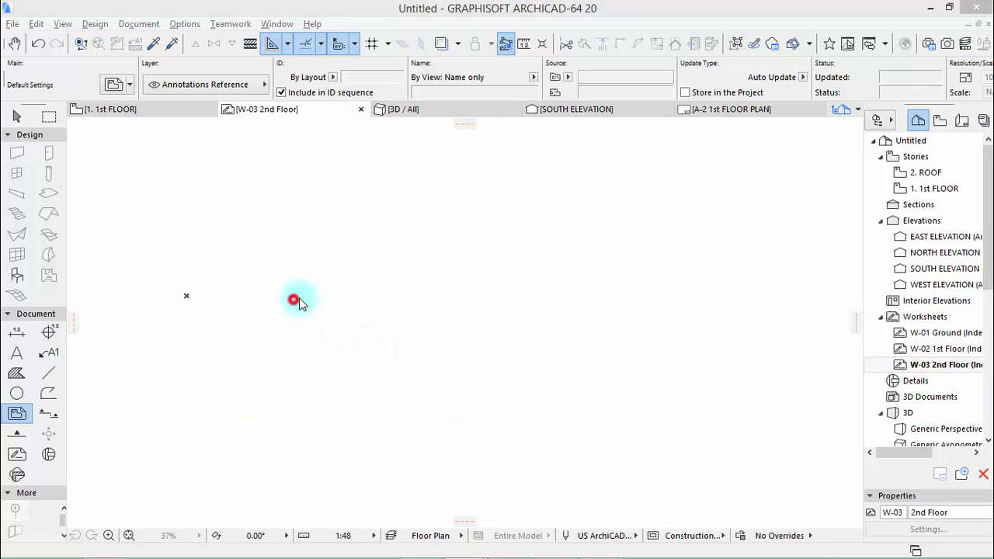
{"action": "left_click", "coordinate": [405, 171]}
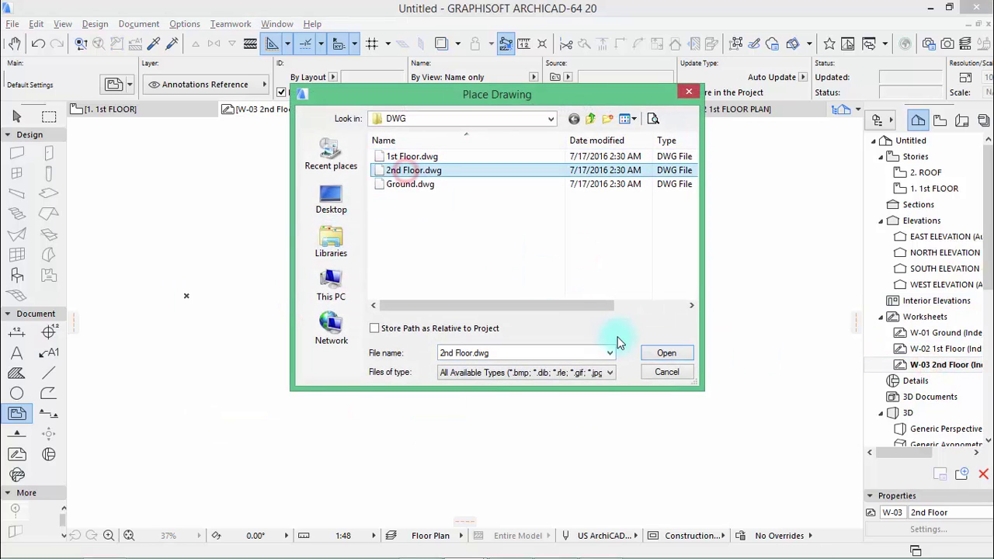
{"action": "left_click", "coordinate": [669, 354]}
{"action": "left_click", "coordinate": [550, 252]}
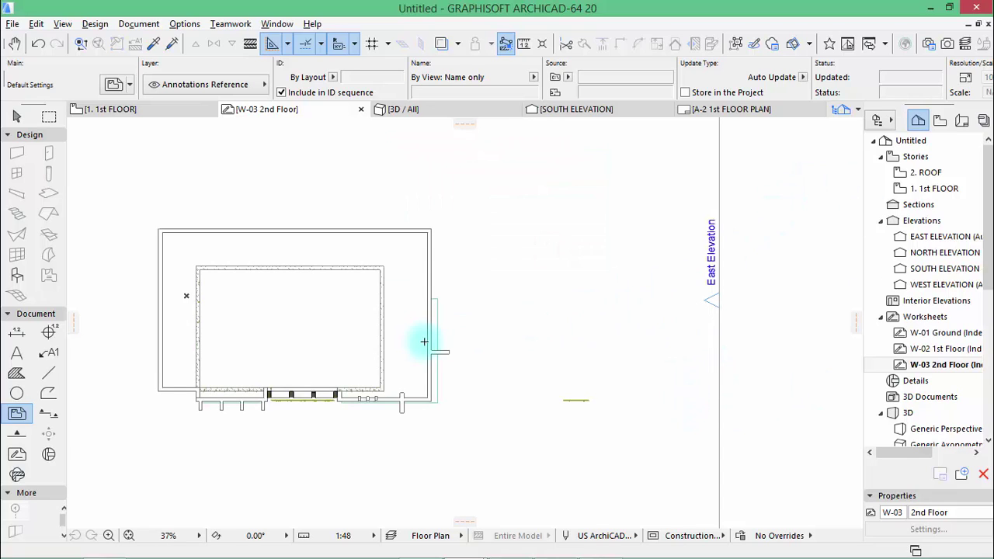
{"action": "left_click", "coordinate": [118, 109]}
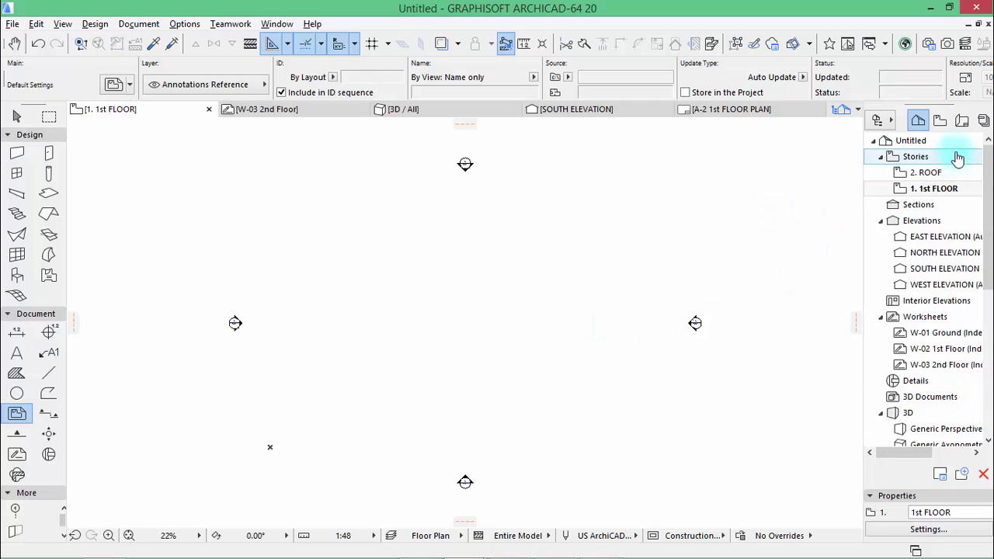
Step: In Story Settings, rename the first story Ground and set its height to 310
{"action": "left_click", "coordinate": [900, 168]}
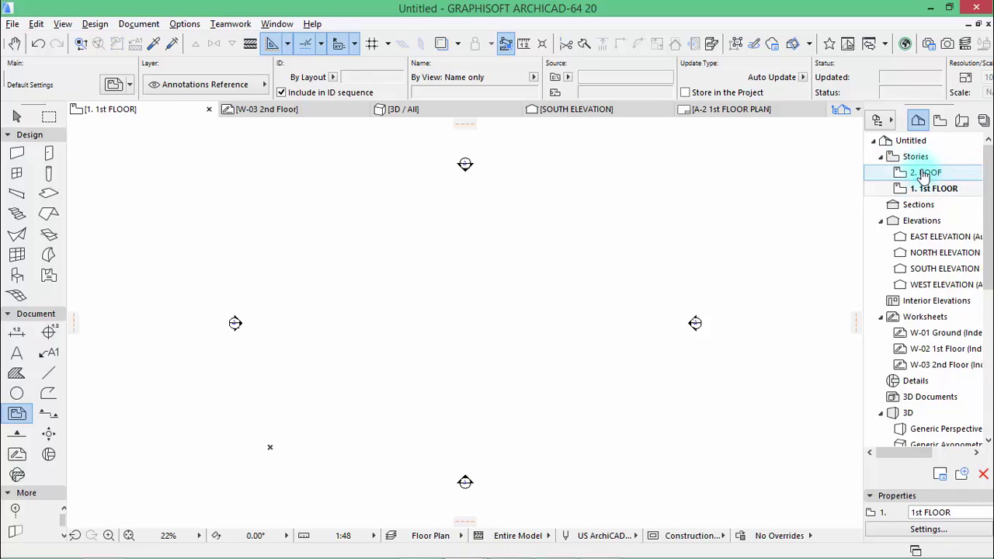
{"action": "left_click", "coordinate": [914, 159]}
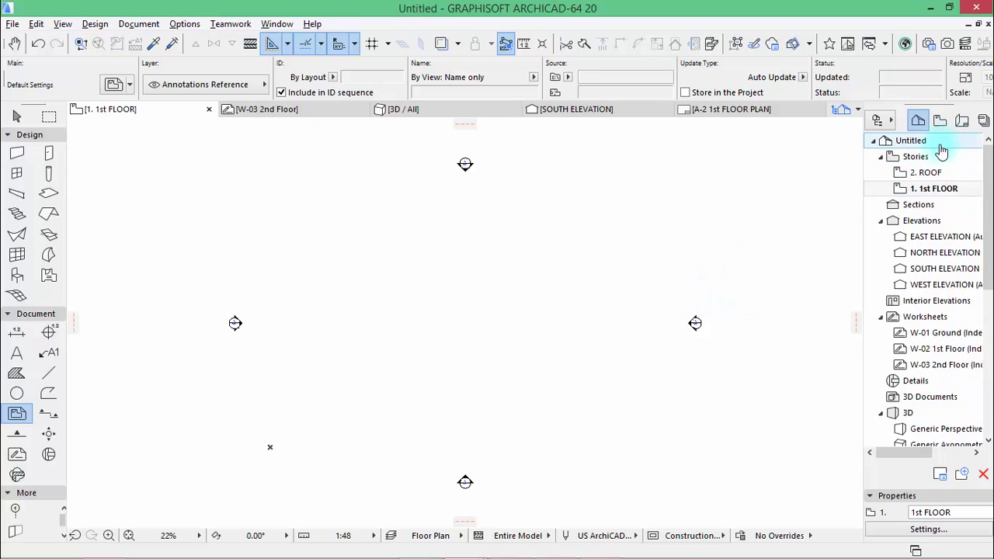
{"action": "right_click", "coordinate": [877, 243]}
{"action": "left_click", "coordinate": [814, 320]}
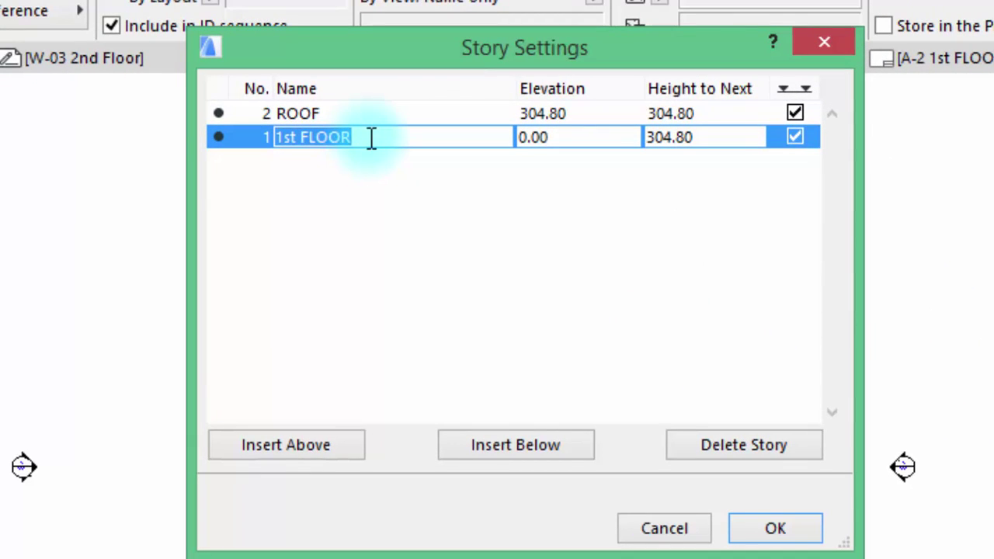
{"action": "type", "text": "Ground"}
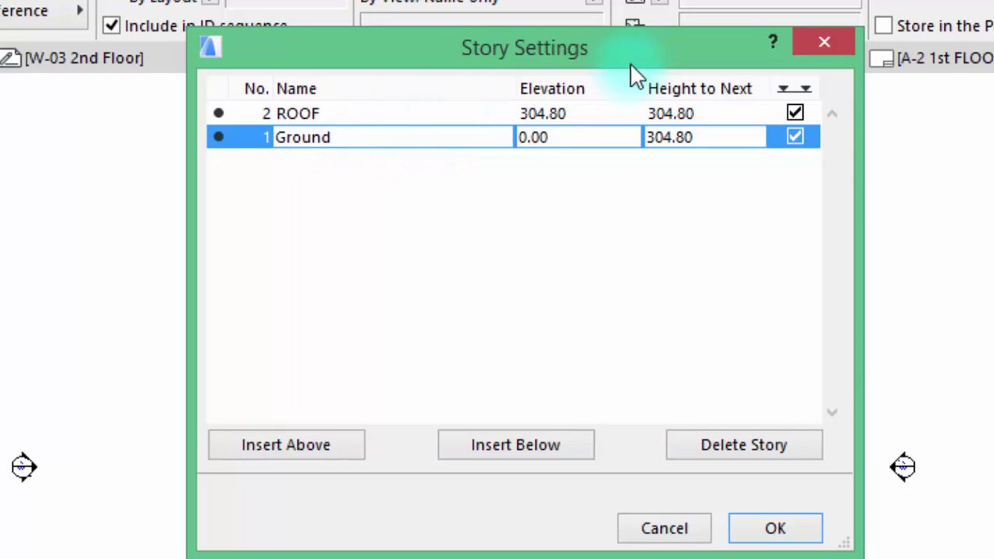
{"action": "left_click", "coordinate": [714, 134]}
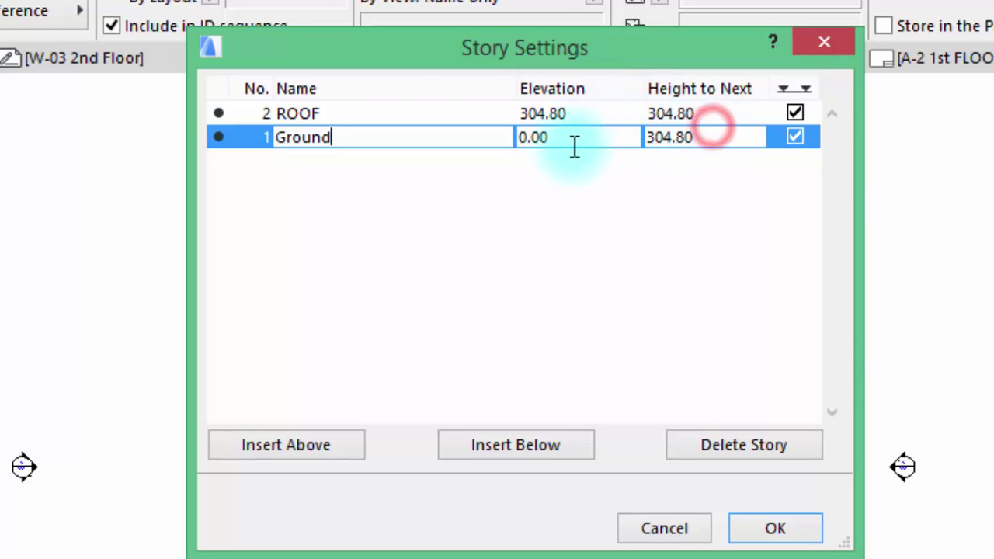
{"action": "double_click", "coordinate": [714, 138]}
{"action": "type", "text": "310"}
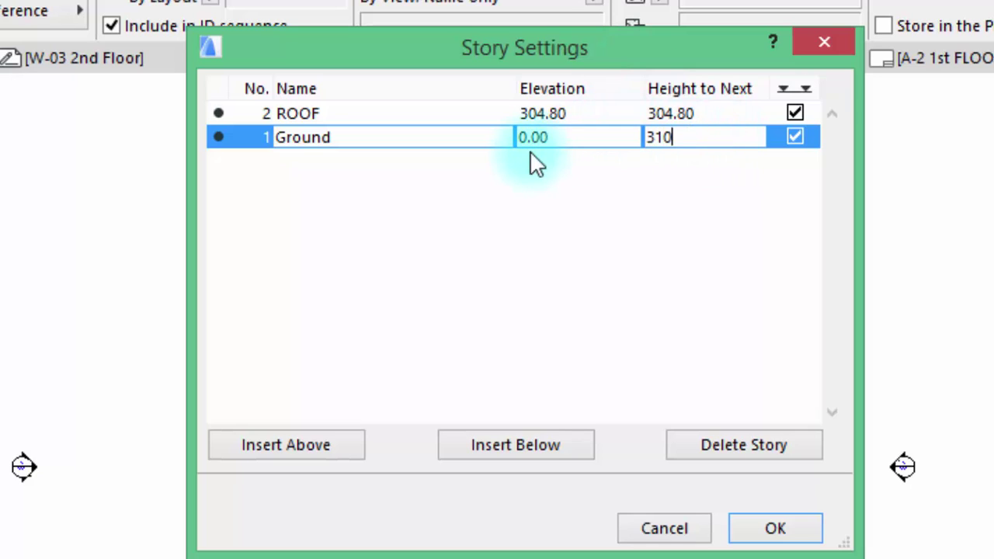
{"action": "key", "text": "Return"}
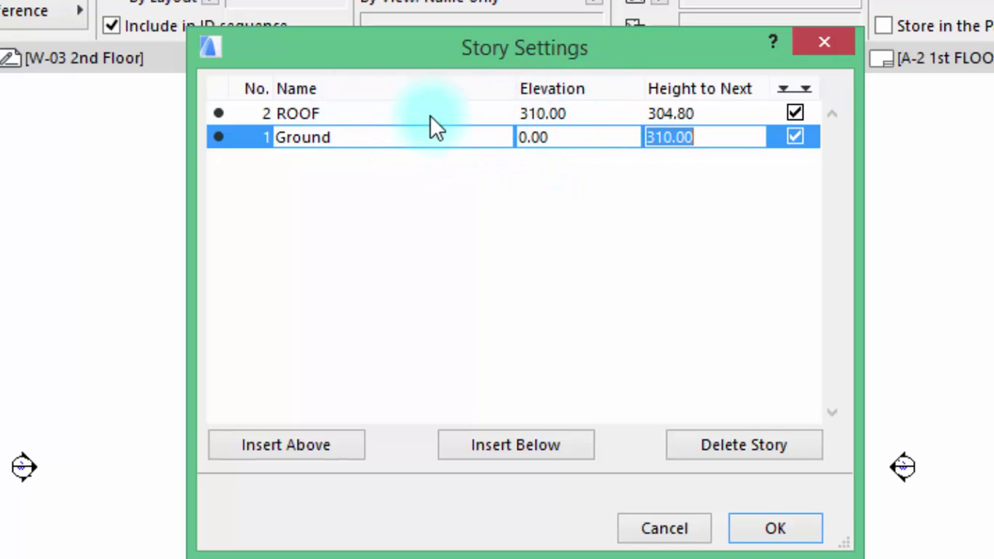
Step: Give the ROOF story a 310 height and rename it 1st Floor
{"action": "left_click", "coordinate": [398, 113]}
{"action": "type", "text": "1"}
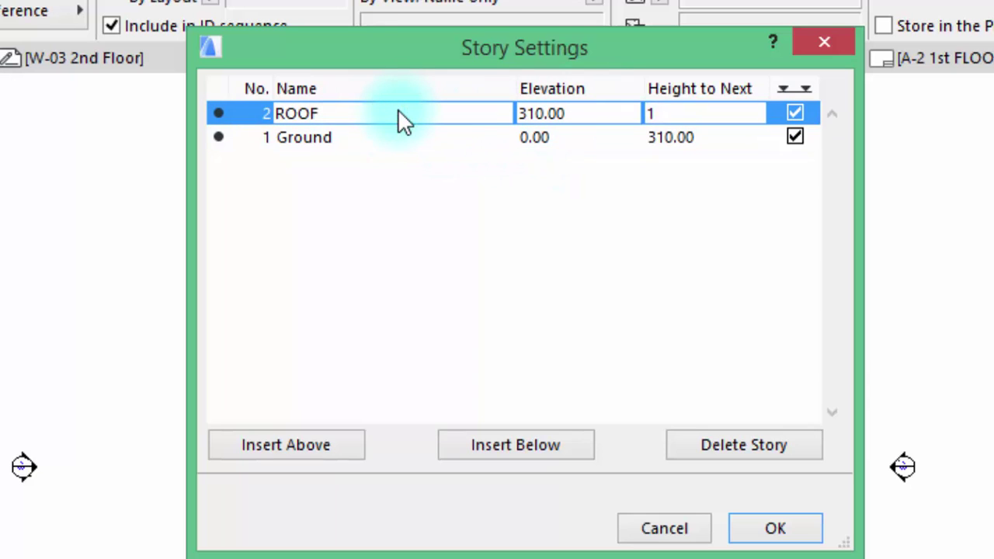
{"action": "key", "text": "Return"}
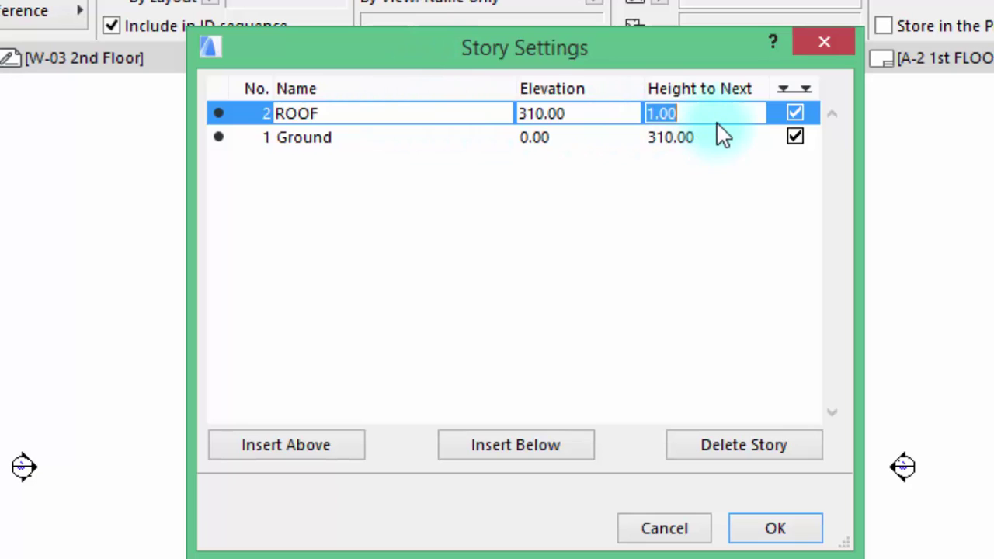
{"action": "type", "text": "310"}
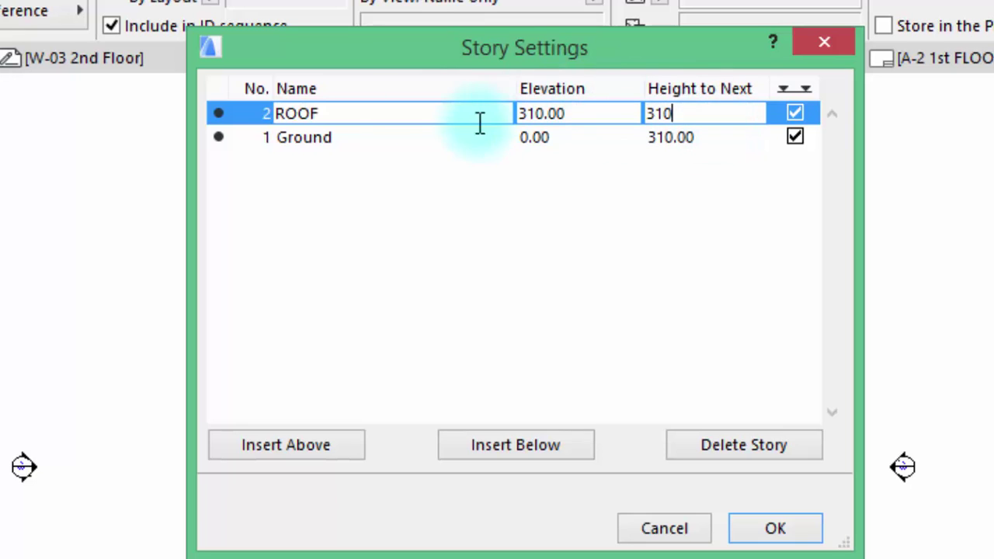
{"action": "key", "text": "Return"}
{"action": "left_click", "coordinate": [400, 111]}
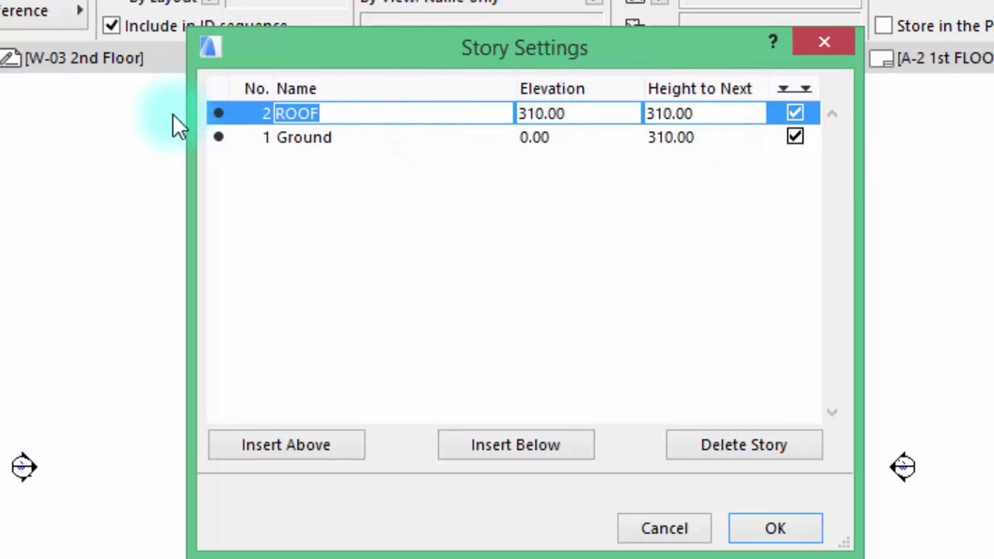
{"action": "type", "text": "1st"}
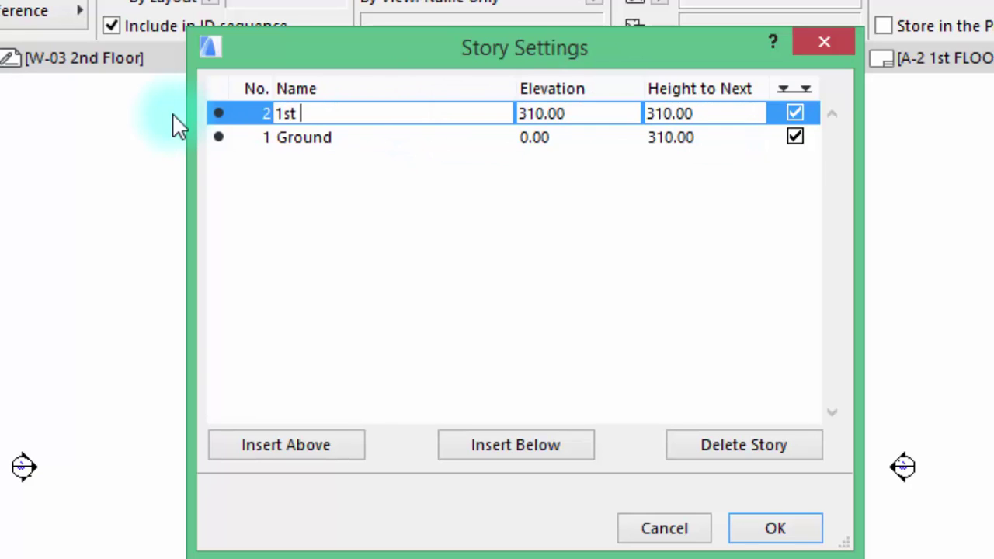
{"action": "type", "text": " Floor"}
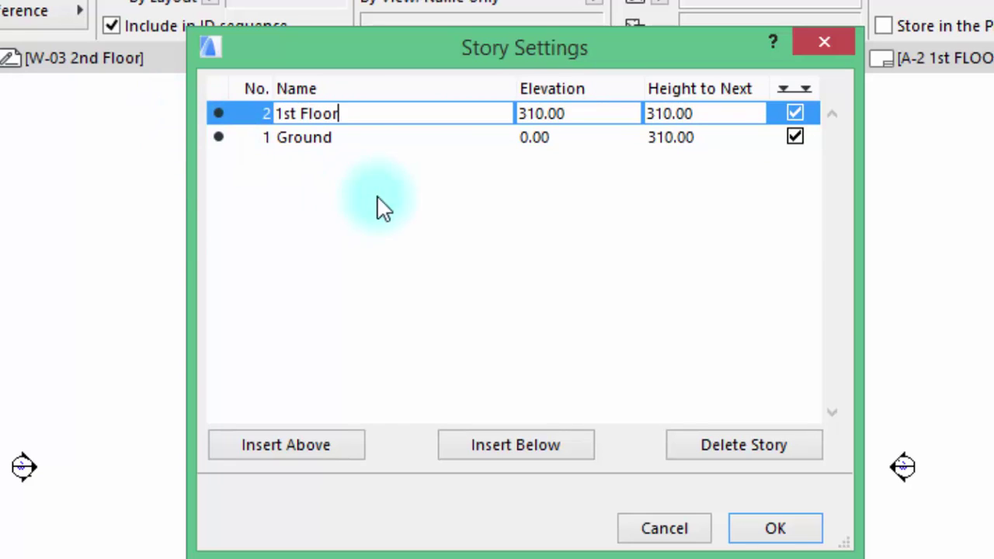
{"action": "left_click", "coordinate": [417, 167]}
Step: Insert a 2nd Floor story above 1st Floor and delete the extra empty story
{"action": "left_click", "coordinate": [305, 441]}
{"action": "type", "text": "2nd F"}
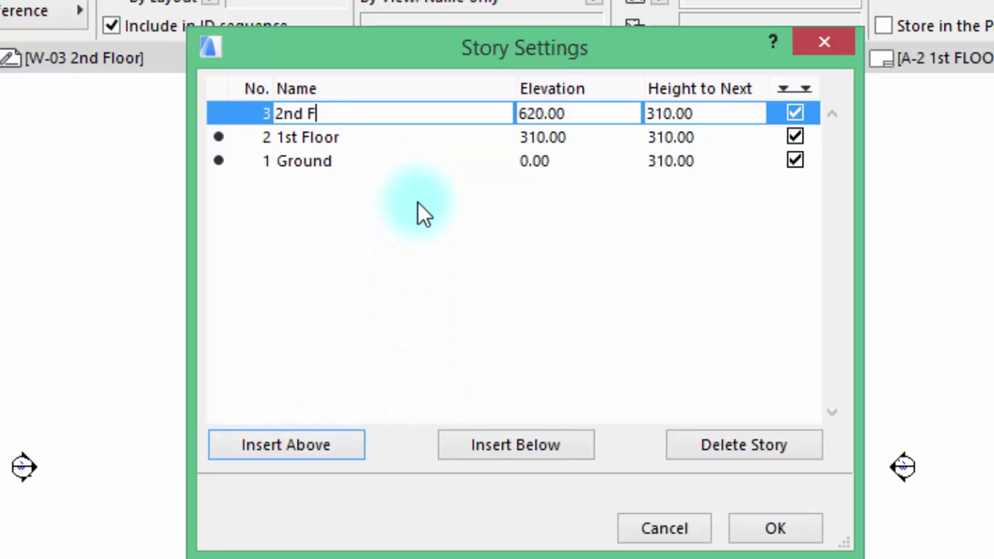
{"action": "type", "text": "loor"}
{"action": "key", "text": "Return"}
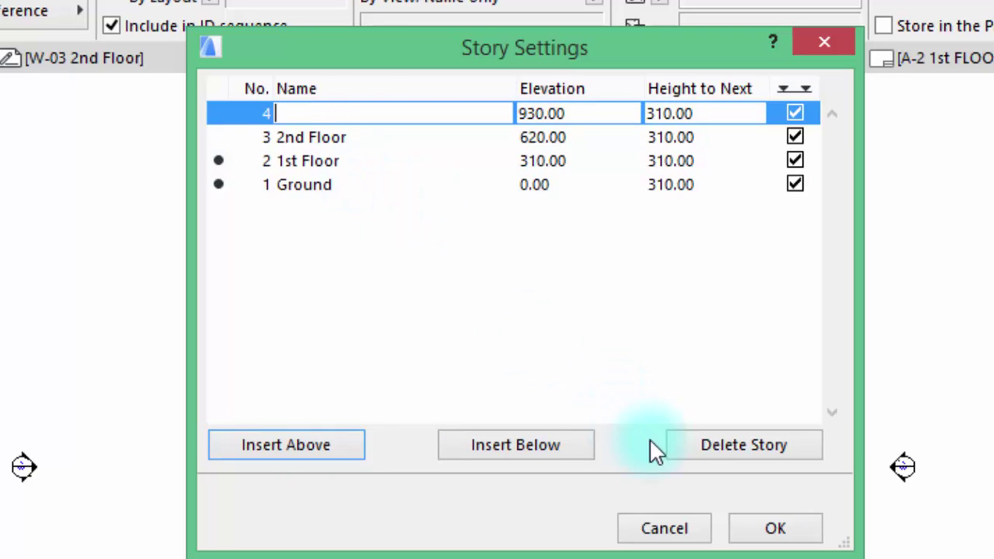
{"action": "left_click", "coordinate": [712, 443]}
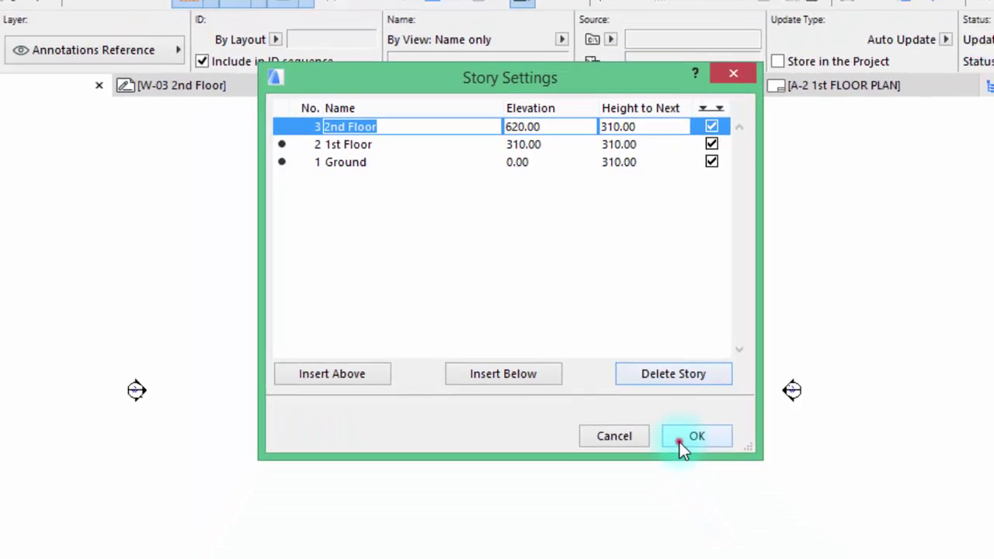
Step: Apply the story setup, open the 1. Ground plan, then switch to the reference rendering
{"action": "left_click", "coordinate": [765, 521]}
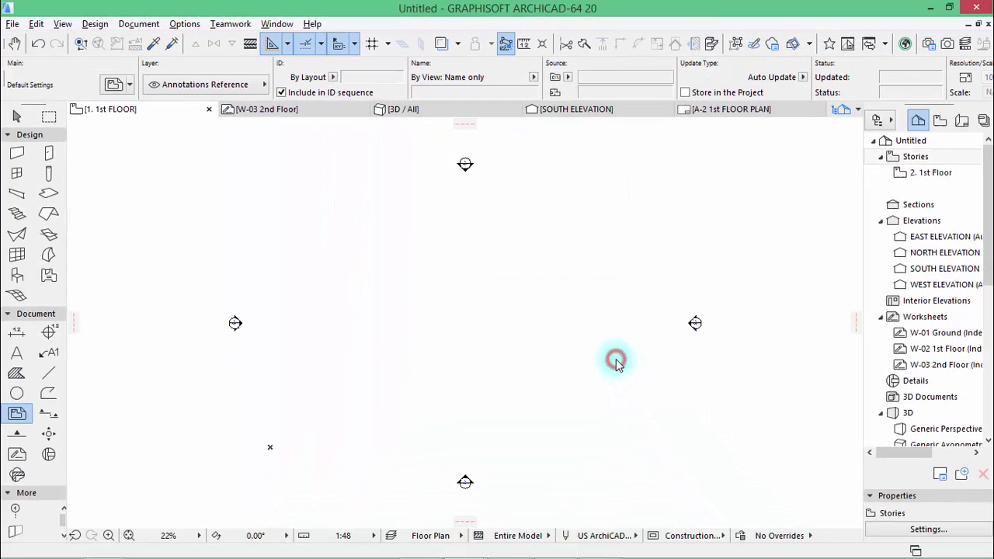
{"action": "double_click", "coordinate": [960, 204]}
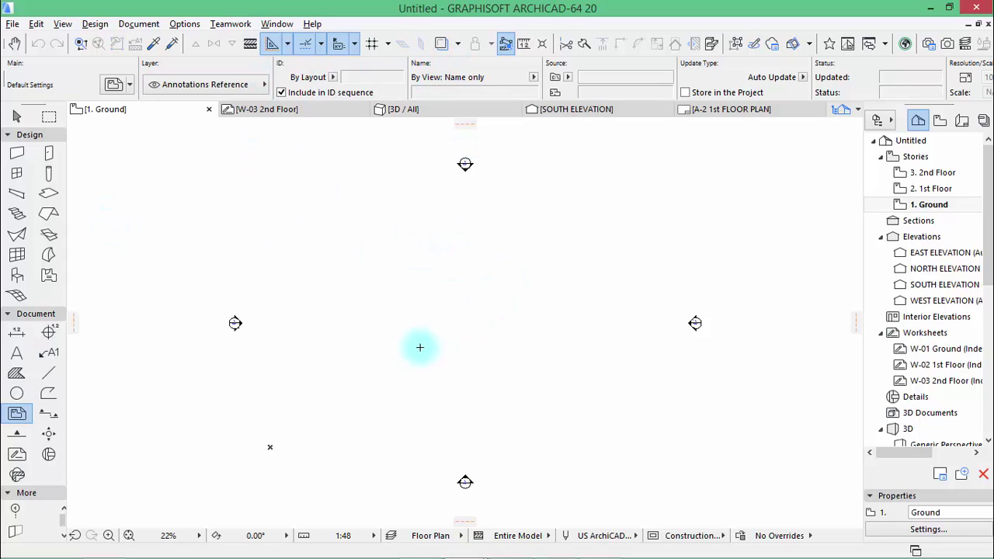
{"action": "key", "text": "alt+Tab"}
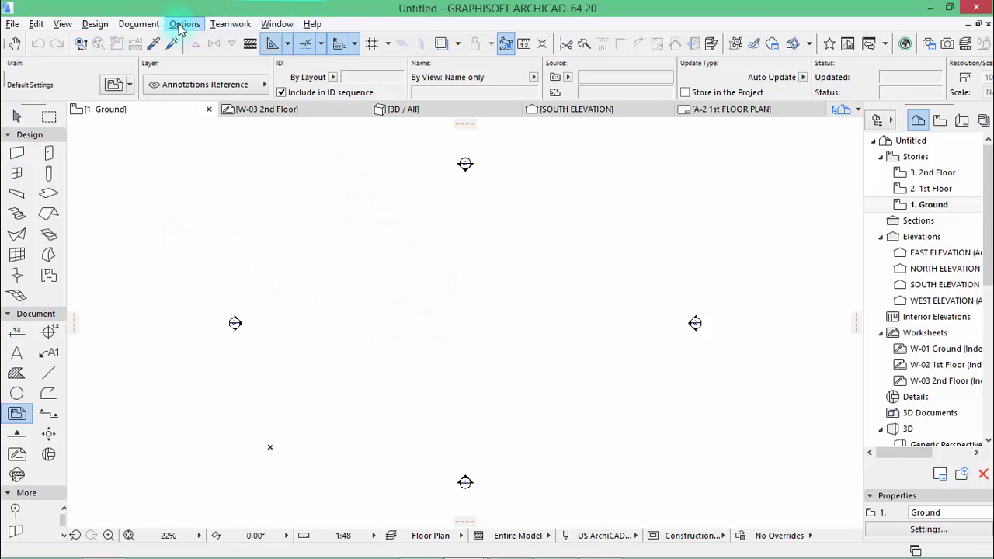
Step: Show the Attributes toolbar and create a custom profile named Wall 1 in Profile Manager
{"action": "left_click", "coordinate": [277, 24]}
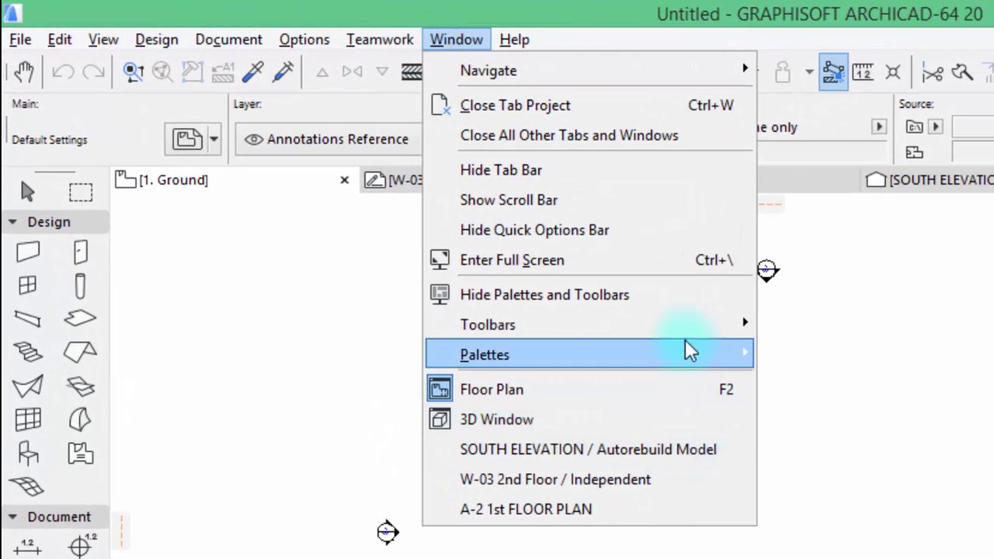
{"action": "mouse_move", "coordinate": [687, 351]}
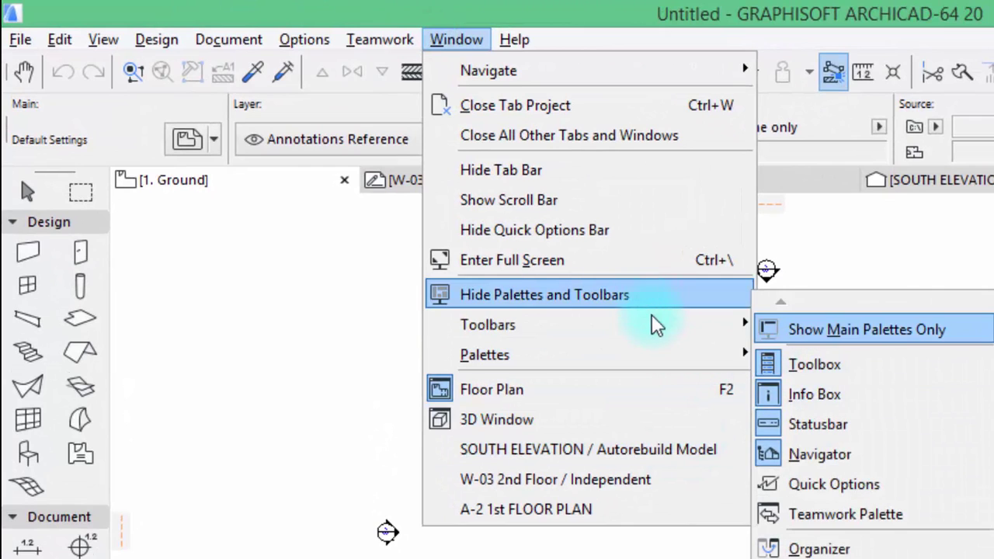
{"action": "left_click", "coordinate": [812, 382]}
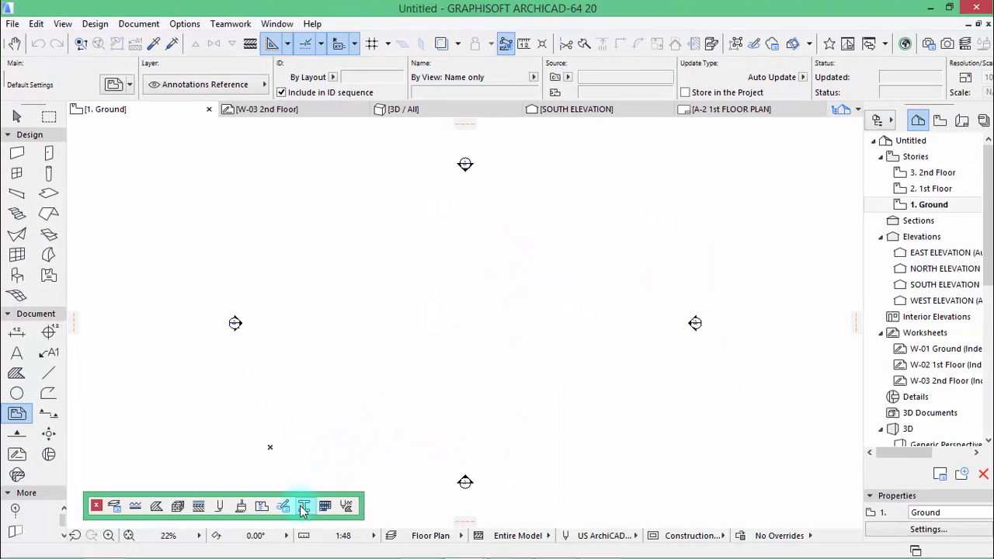
{"action": "left_click", "coordinate": [303, 510]}
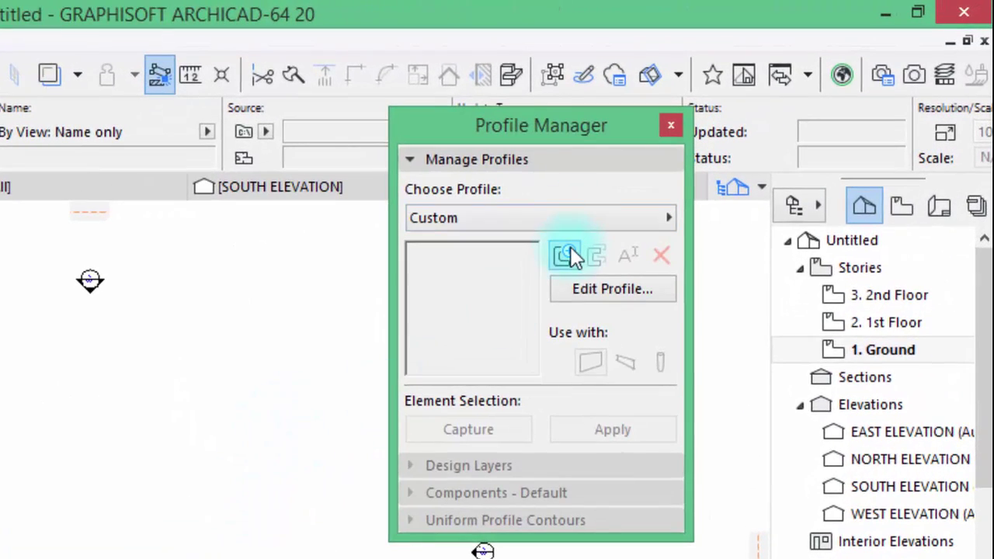
{"action": "left_click", "coordinate": [571, 248]}
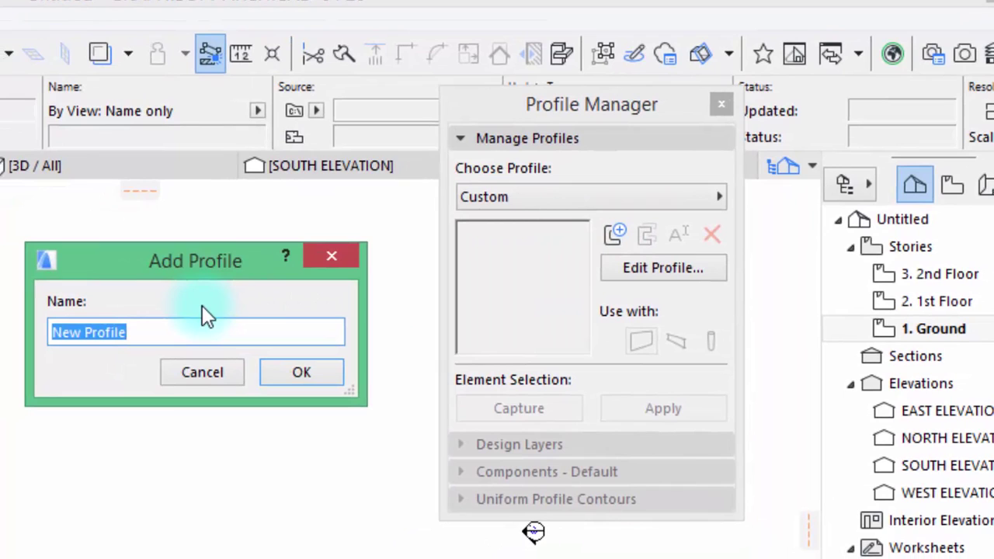
{"action": "type", "text": "Waa"}
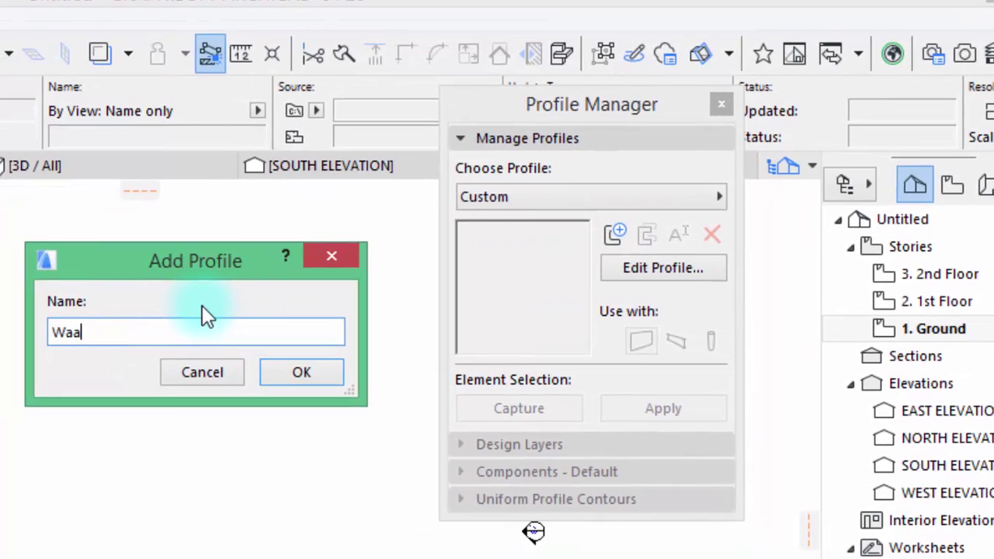
{"action": "key", "text": "BackSpace"}
{"action": "type", "text": "ll 1"}
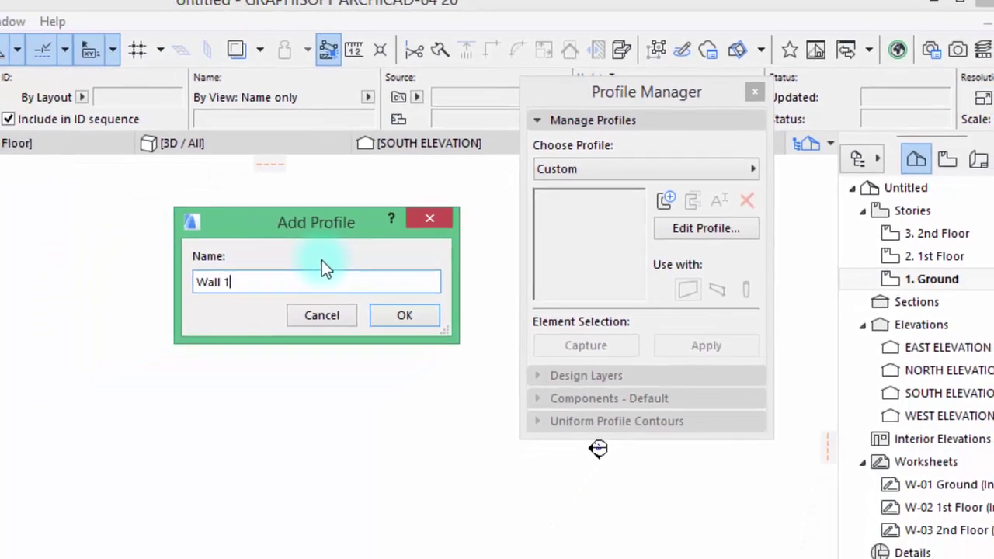
{"action": "key", "text": "Return"}
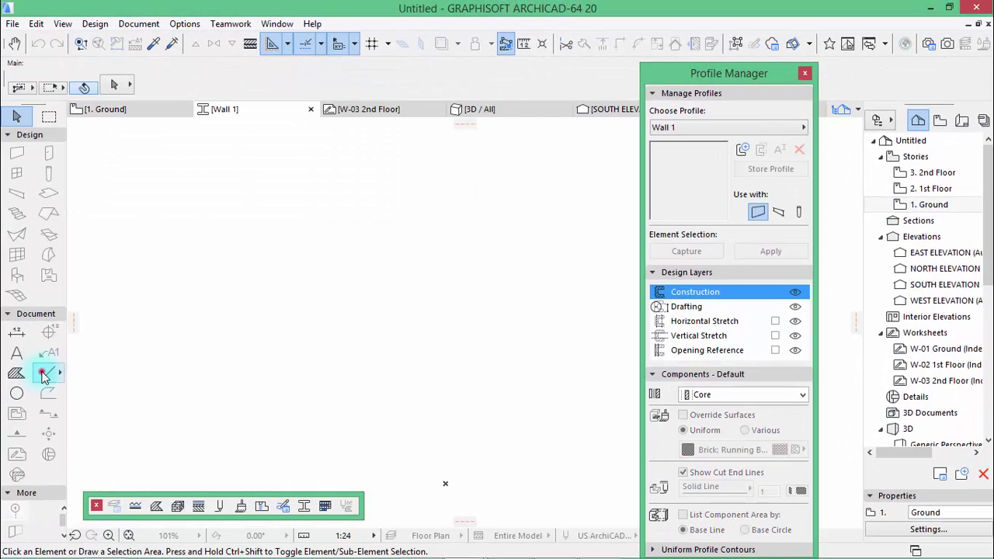
Step: Draw the profile's 310-long outline line from the base point and end the polyline
{"action": "left_click", "coordinate": [44, 376]}
{"action": "left_click", "coordinate": [445, 483]}
{"action": "type", "text": "310"}
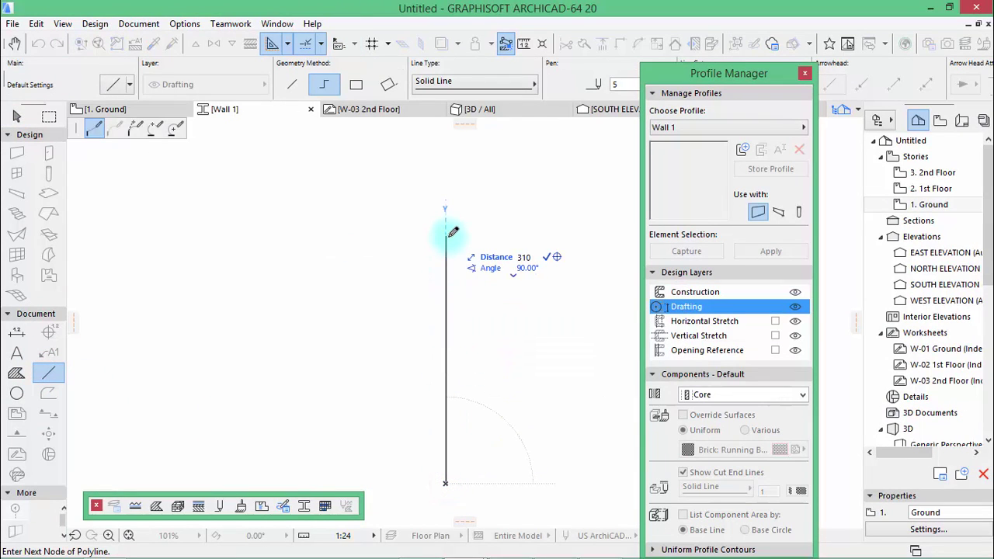
{"action": "key", "text": "Return"}
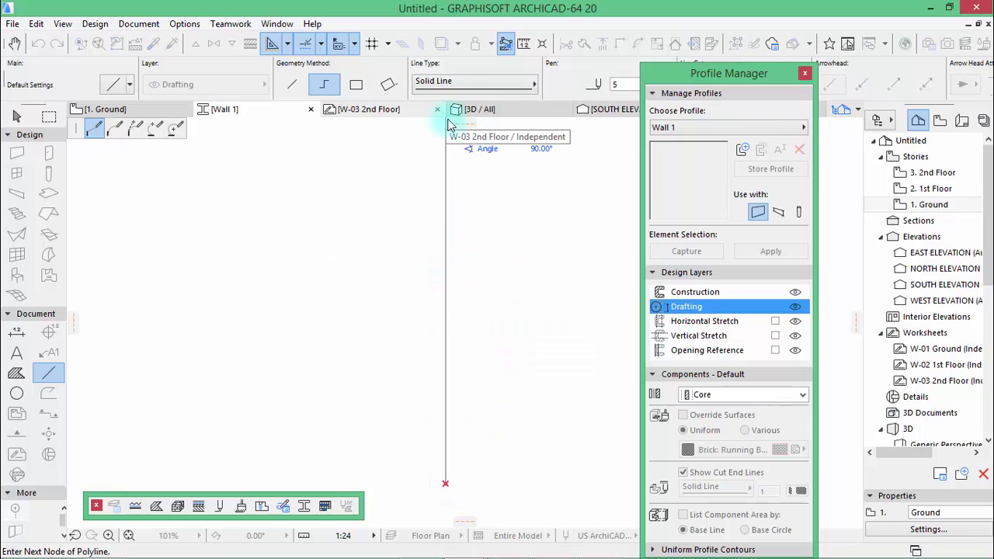
{"action": "scroll", "coordinate": [406, 304], "scroll_direction": "down", "scroll_amount": 4}
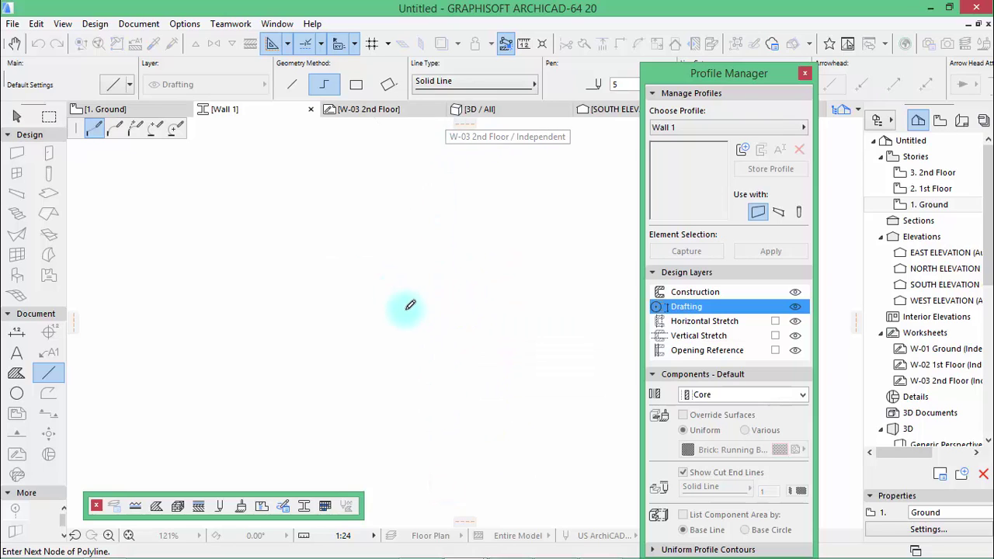
{"action": "right_click", "coordinate": [367, 246]}
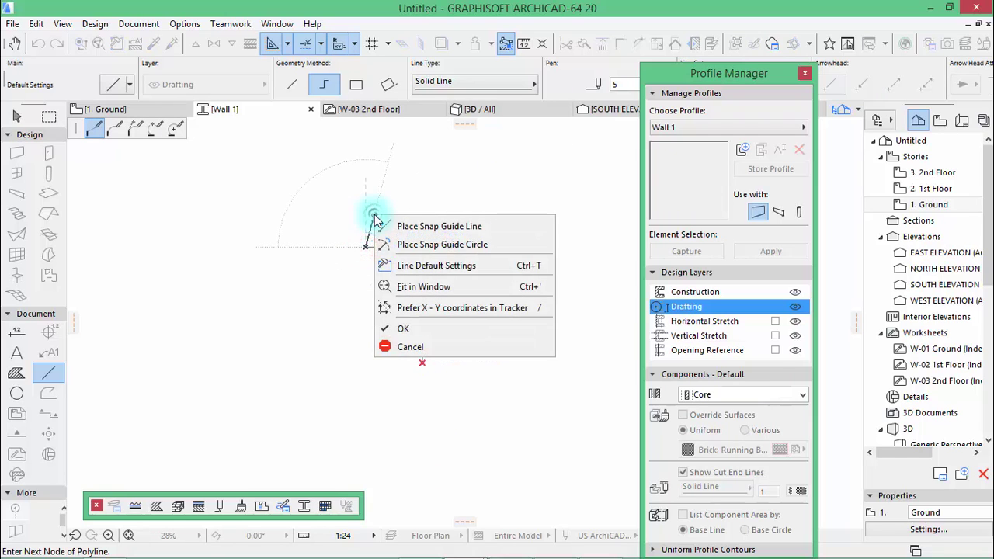
{"action": "left_click", "coordinate": [419, 329]}
{"action": "scroll", "coordinate": [411, 314], "scroll_direction": "up", "scroll_amount": 5}
{"action": "scroll", "coordinate": [522, 432], "scroll_direction": "down", "scroll_amount": 1}
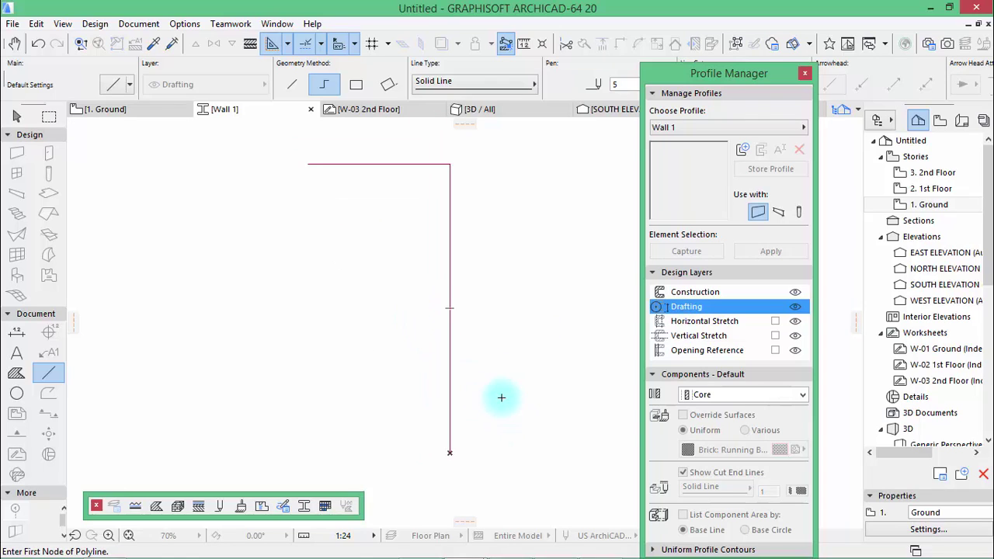
Step: Draw a 15×90 rectangle fill at the base and a 15×2 strip fill above it
{"action": "left_click", "coordinate": [17, 373]}
{"action": "left_click", "coordinate": [450, 452]}
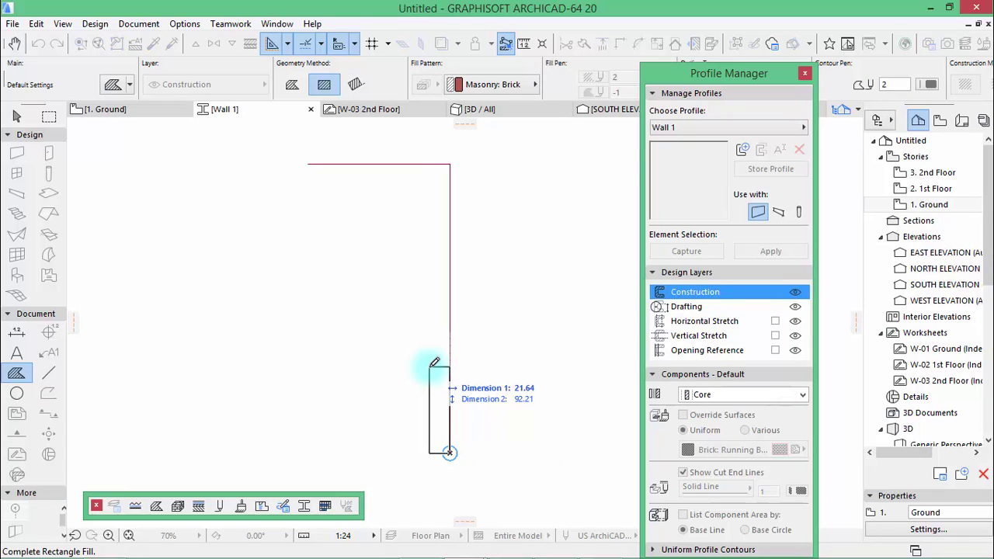
{"action": "type", "text": "15"}
{"action": "key", "text": "Tab"}
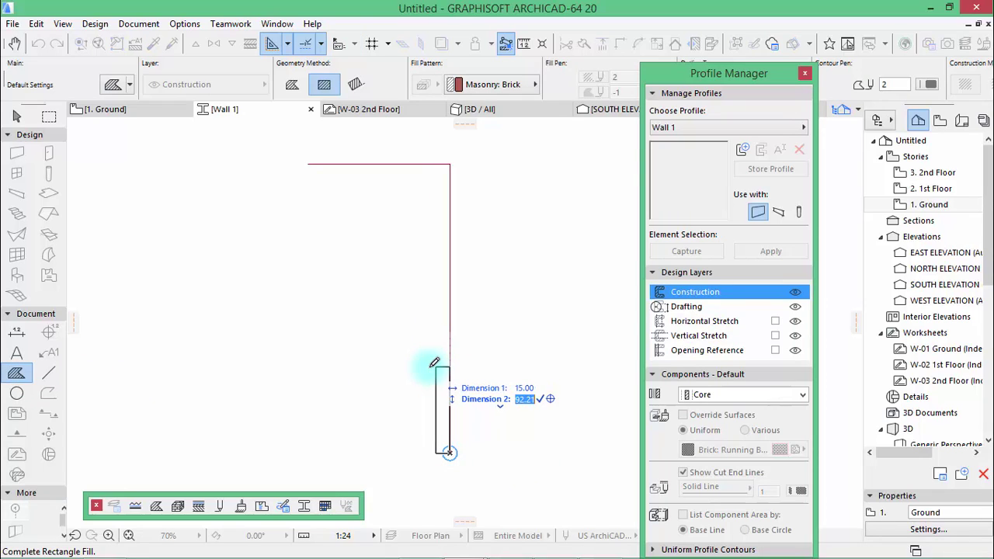
{"action": "type", "text": "90"}
{"action": "key", "text": "Return"}
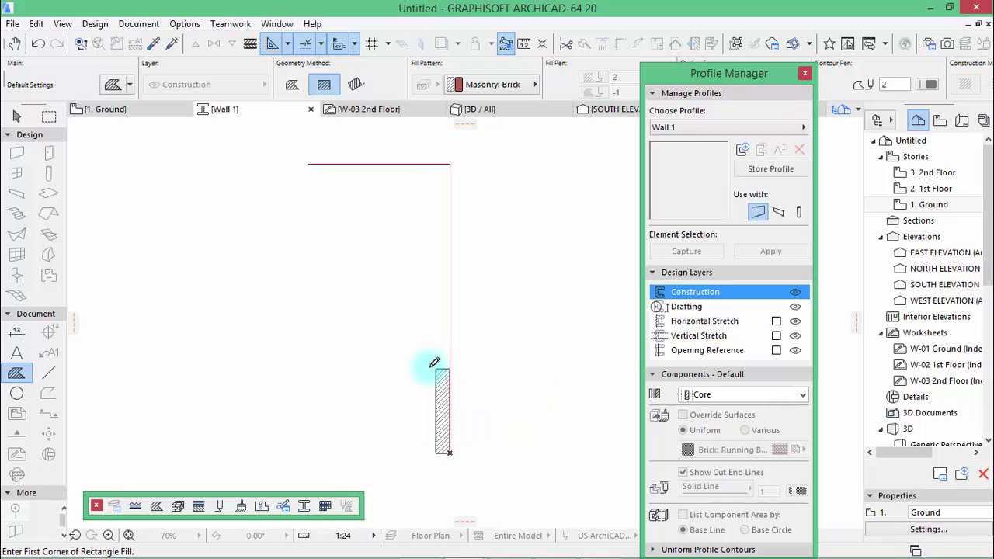
{"action": "left_click", "coordinate": [449, 365]}
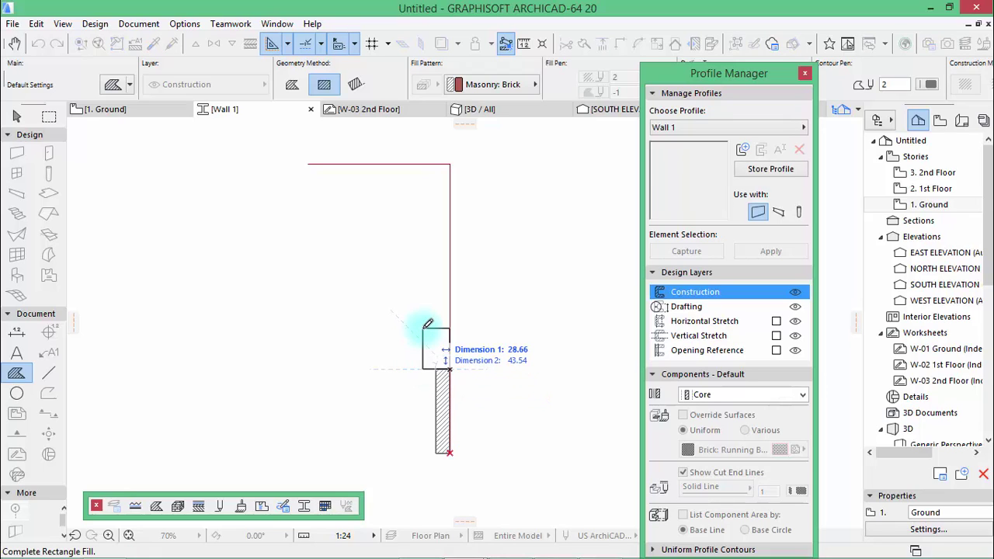
{"action": "type", "text": "15"}
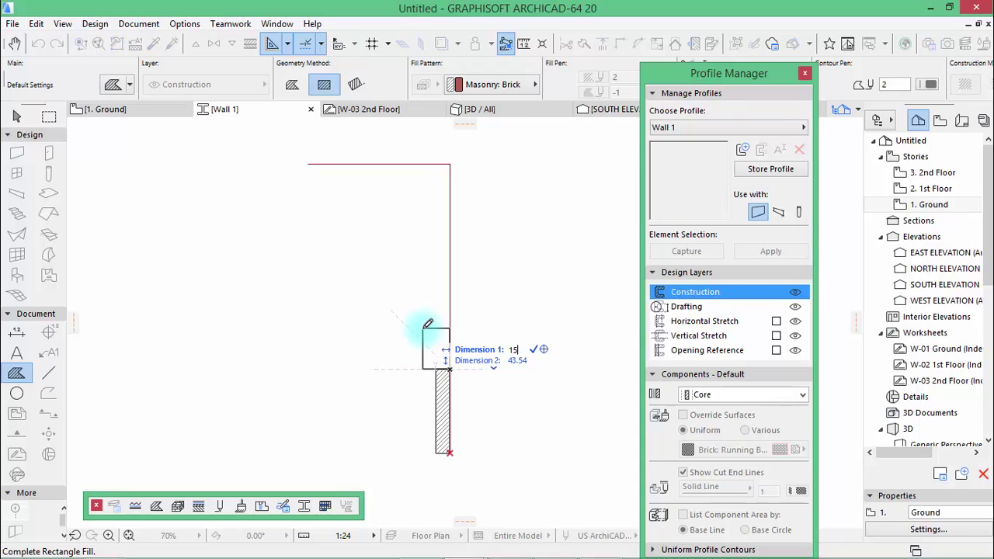
{"action": "key", "text": "Tab"}
{"action": "type", "text": "2"}
{"action": "key", "text": "Return"}
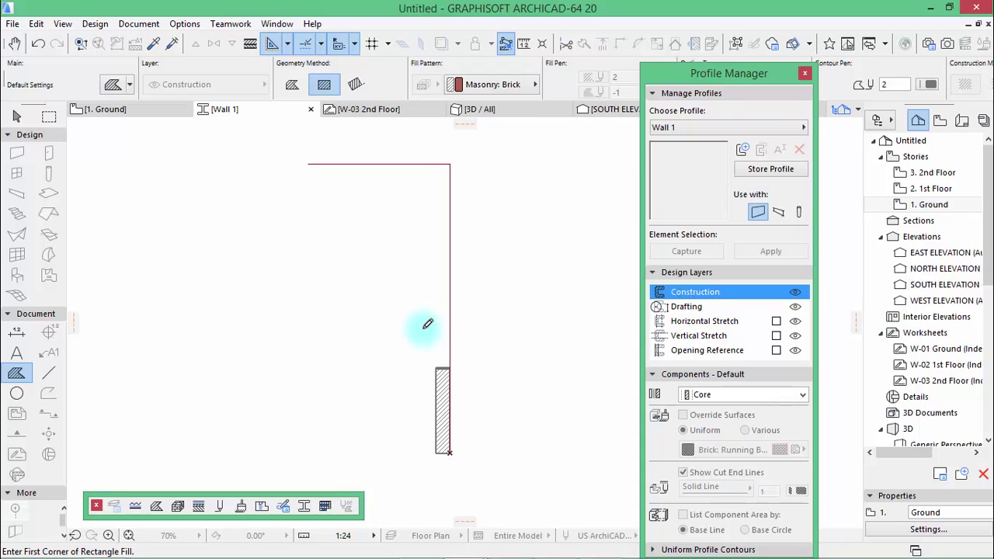
Step: Add a 15×15 block fill on top of the strip
{"action": "scroll", "coordinate": [449, 381], "scroll_direction": "up", "scroll_amount": 3}
{"action": "scroll", "coordinate": [449, 383], "scroll_direction": "up", "scroll_amount": 4}
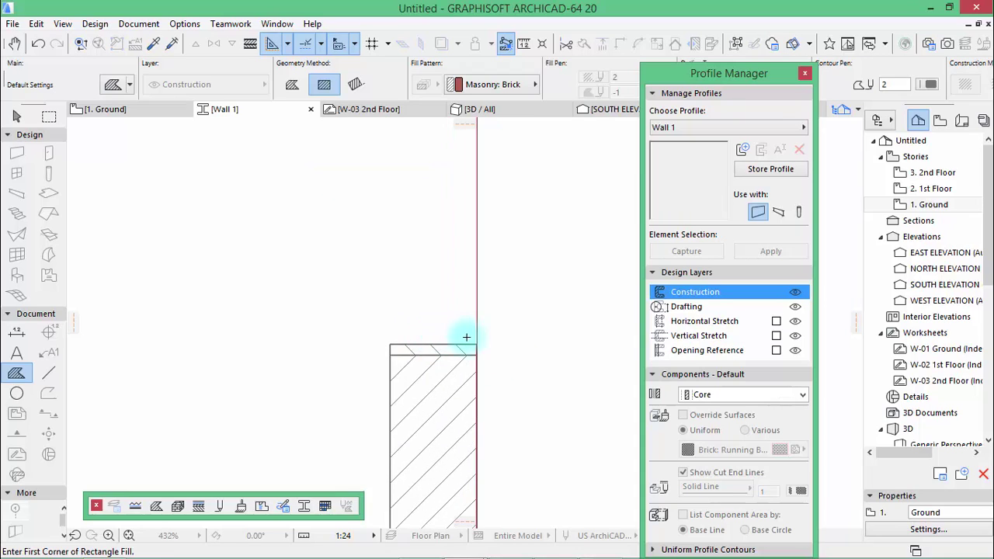
{"action": "left_click", "coordinate": [477, 339]}
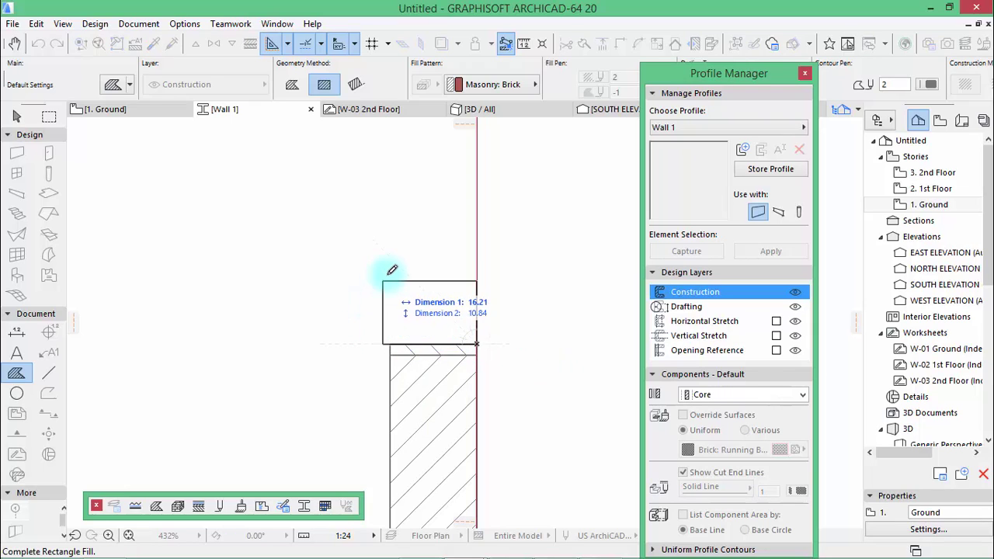
{"action": "type", "text": "1"}
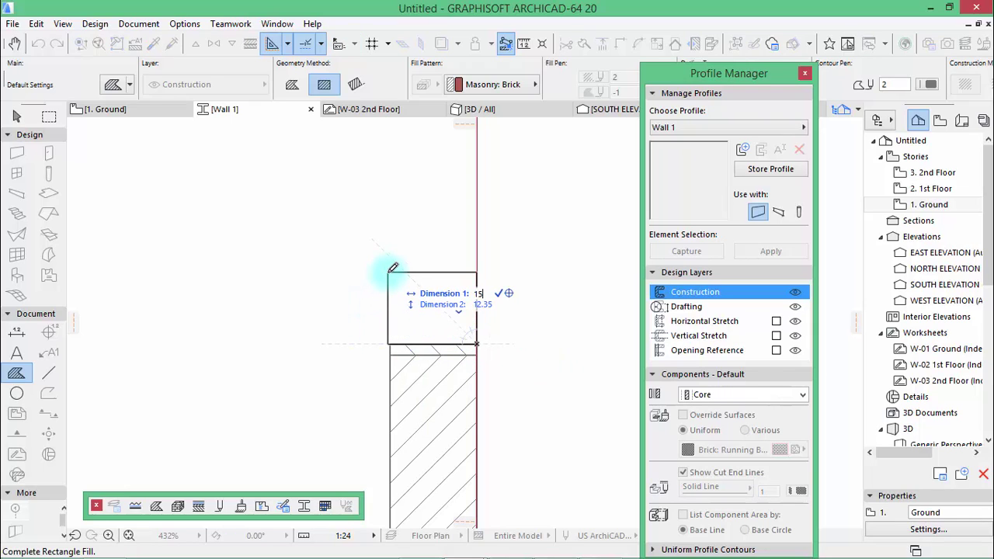
{"action": "type", "text": "5"}
{"action": "key", "text": "Tab"}
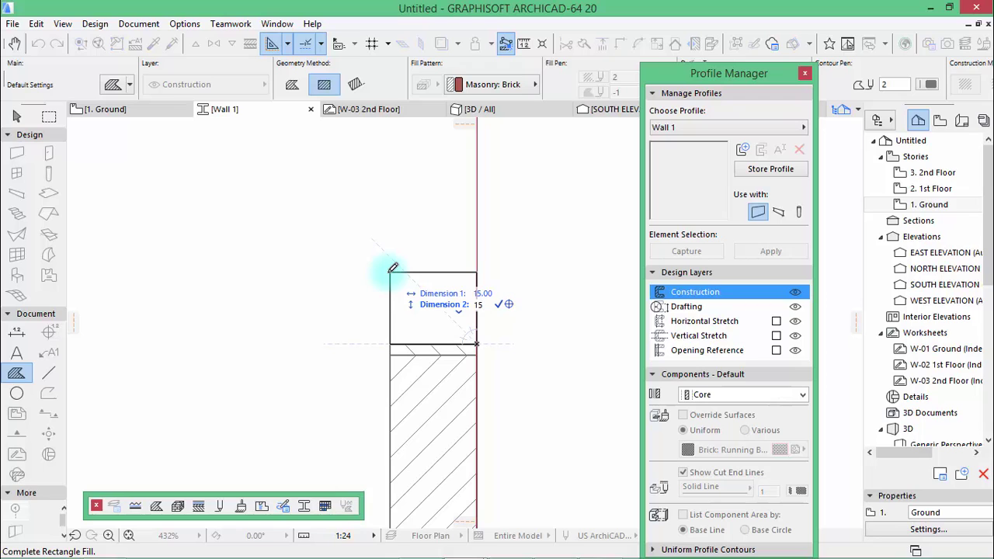
{"action": "type", "text": "15.00"}
{"action": "key", "text": "Return"}
{"action": "scroll", "coordinate": [432, 244], "scroll_direction": "down", "scroll_amount": 3}
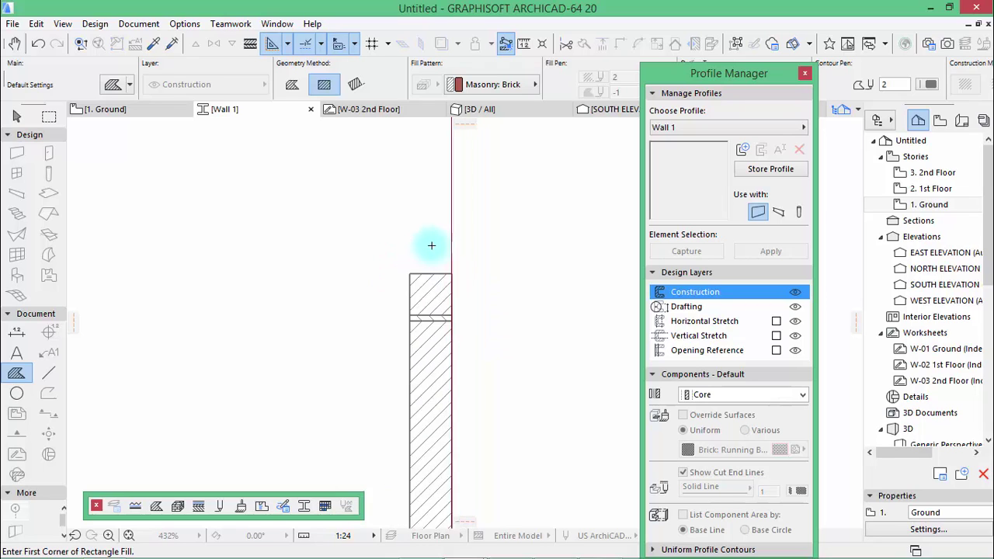
{"action": "scroll", "coordinate": [432, 244], "scroll_direction": "down", "scroll_amount": 2}
{"action": "scroll", "coordinate": [430, 304], "scroll_direction": "up", "scroll_amount": 4}
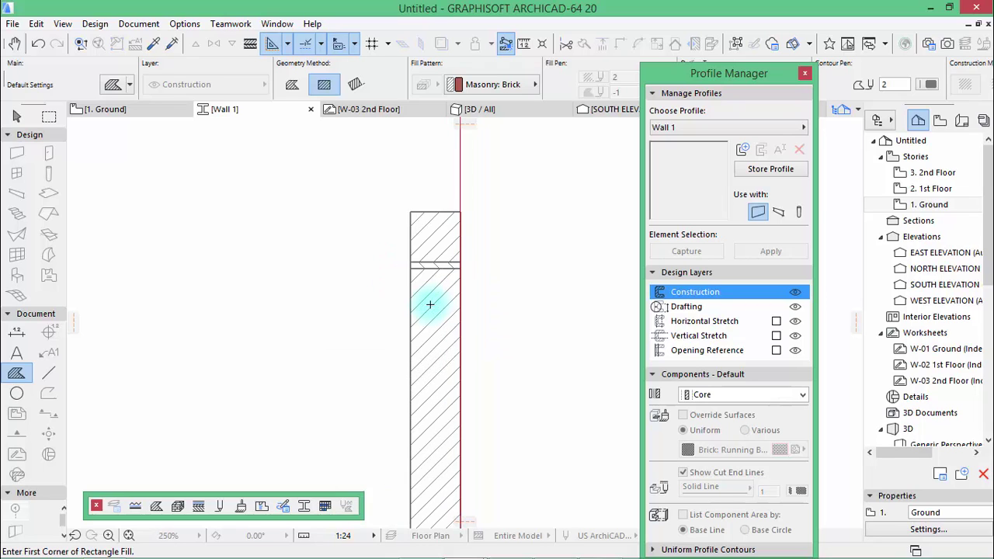
{"action": "scroll", "coordinate": [429, 304], "scroll_direction": "down", "scroll_amount": 1}
{"action": "key", "text": "ctrl+a"}
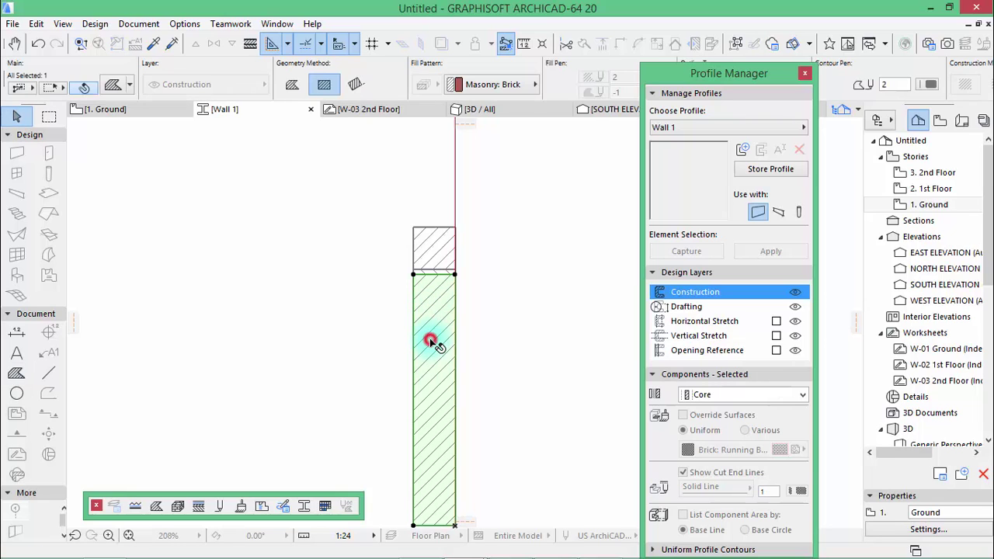
Step: Override the tall fill's surfaces with Stucco
{"action": "left_click", "coordinate": [684, 415]}
{"action": "left_click", "coordinate": [784, 450]}
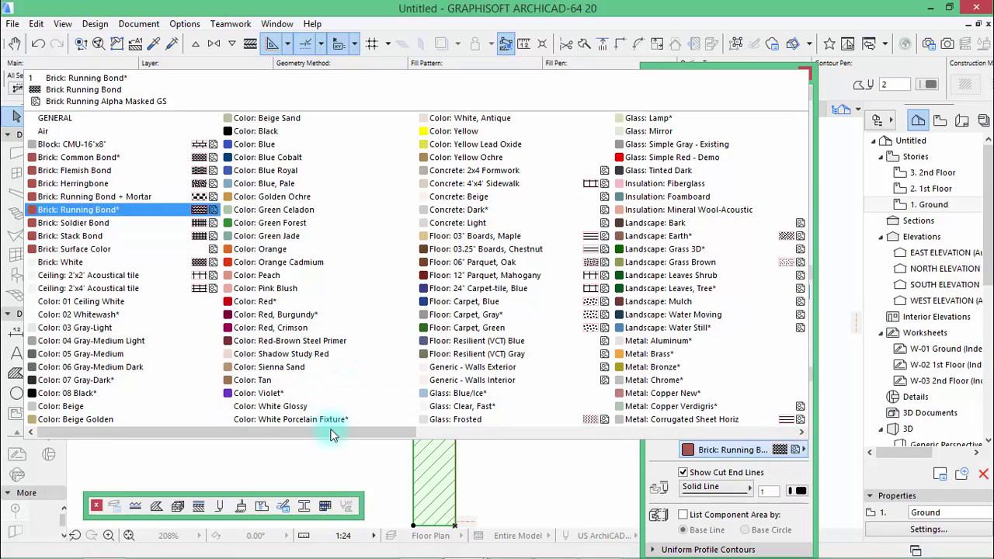
{"action": "left_click_drag", "start_coordinate": [336, 434], "coordinate": [580, 436]}
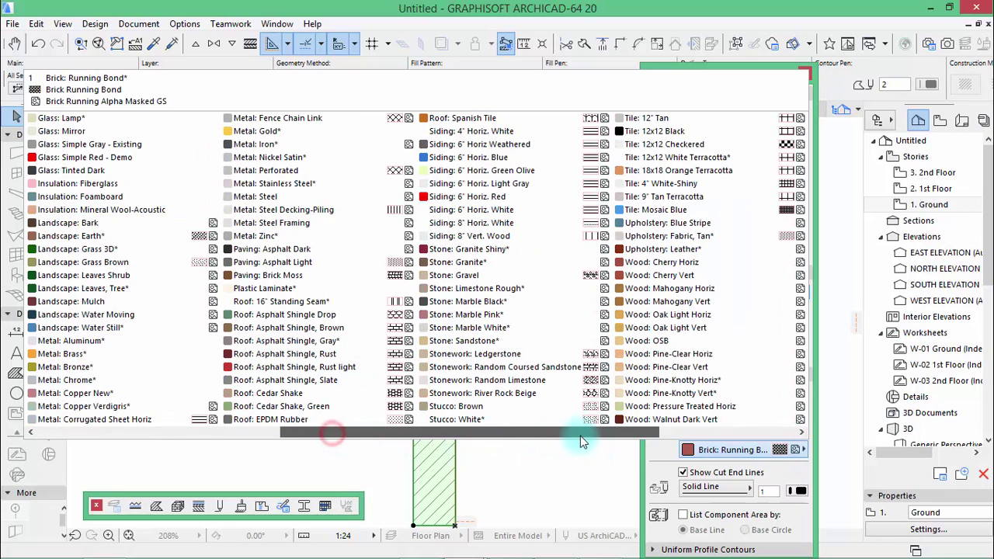
{"action": "left_click", "coordinate": [526, 408]}
{"action": "left_click", "coordinate": [510, 337]}
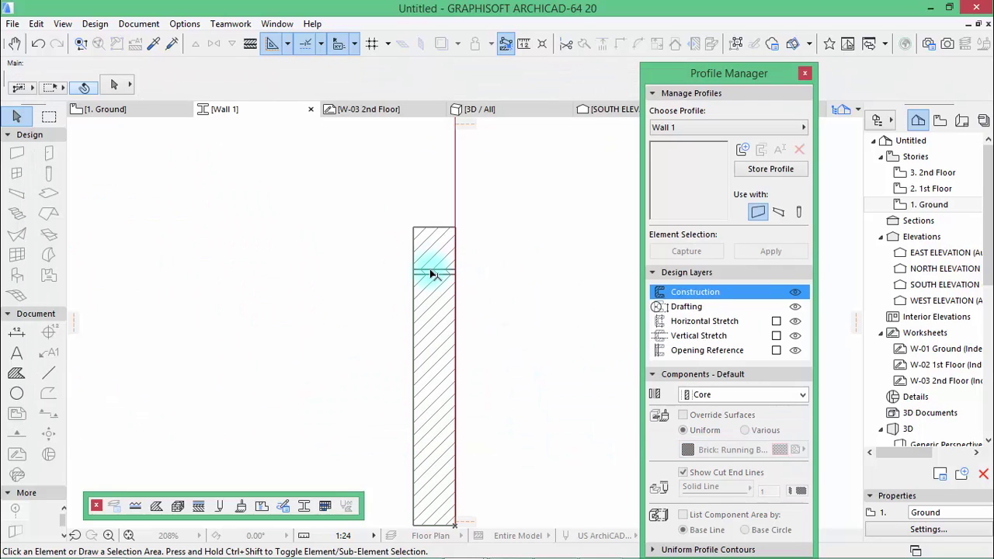
Step: Override the top block fill's surfaces with Color: Pink Blush
{"action": "left_click", "coordinate": [433, 269]}
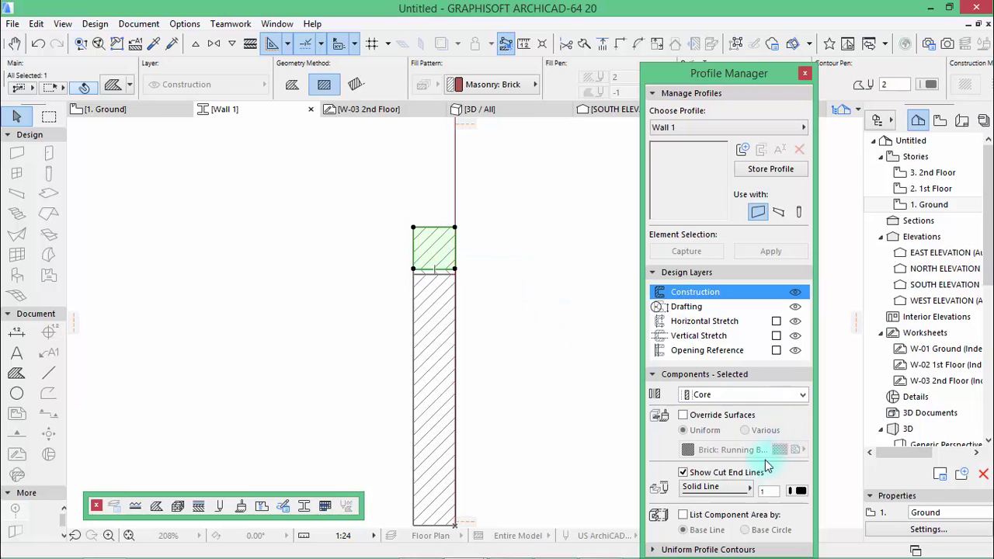
{"action": "left_click", "coordinate": [684, 415]}
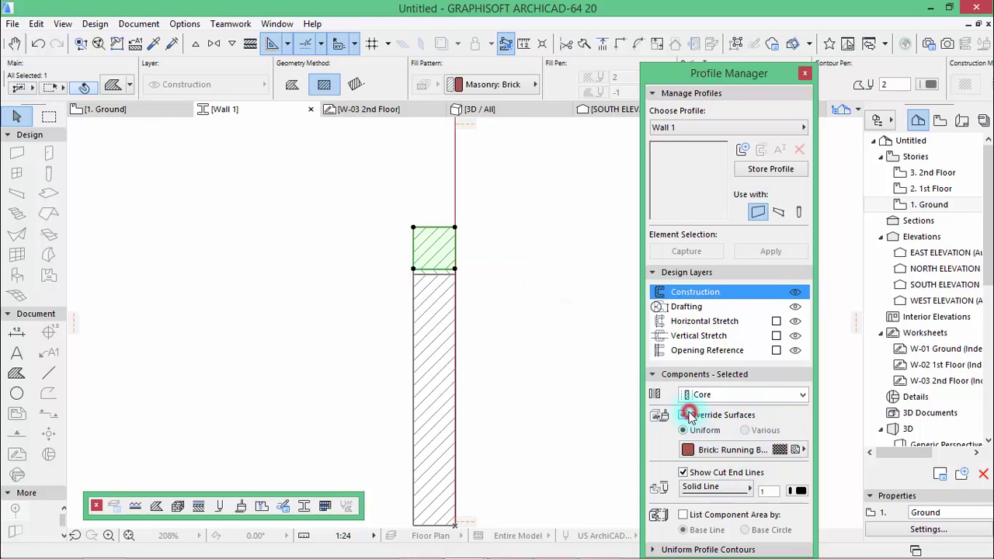
{"action": "left_click", "coordinate": [769, 450]}
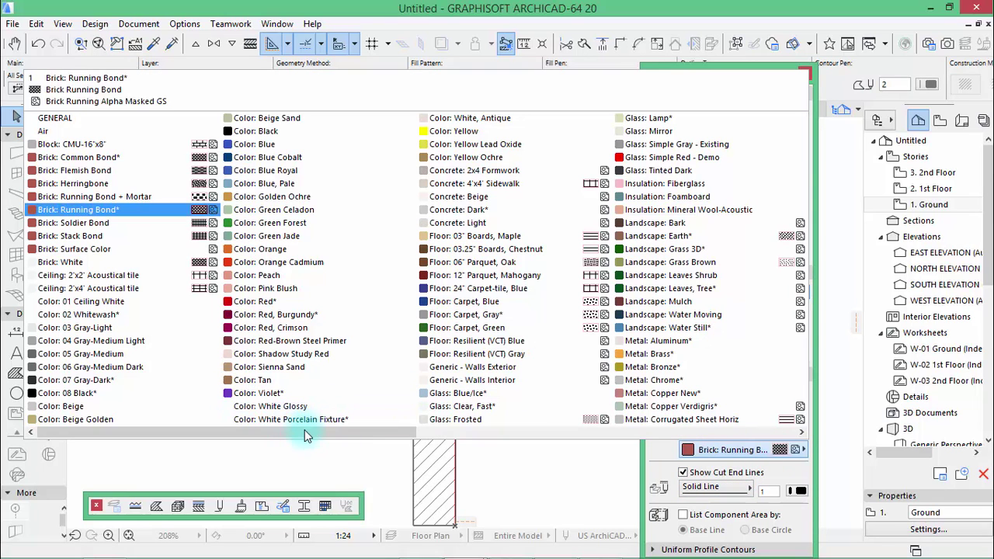
{"action": "left_click", "coordinate": [240, 289]}
{"action": "left_click", "coordinate": [579, 355]}
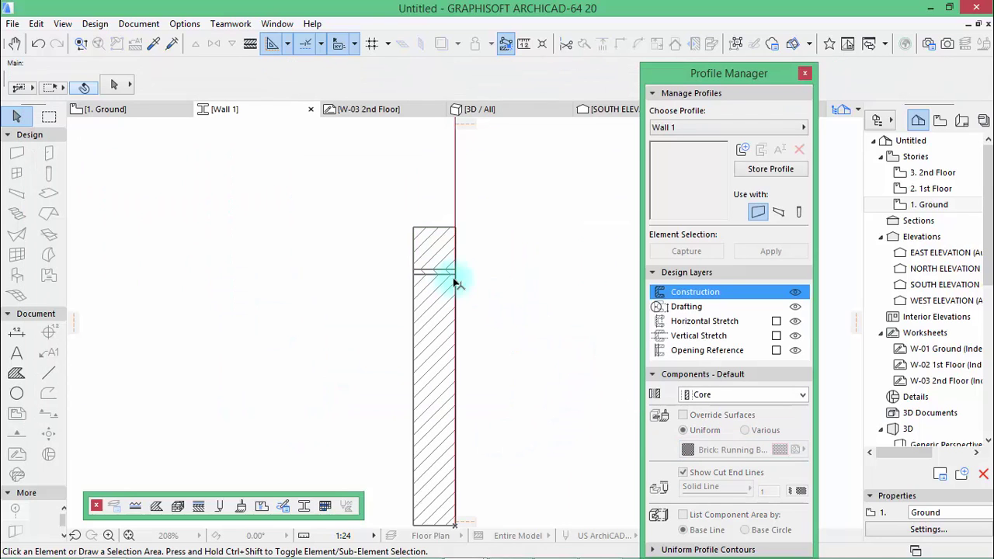
Step: Override the thin strip fill's surfaces with Color: 05 Gray-Medium
{"action": "left_click", "coordinate": [455, 274]}
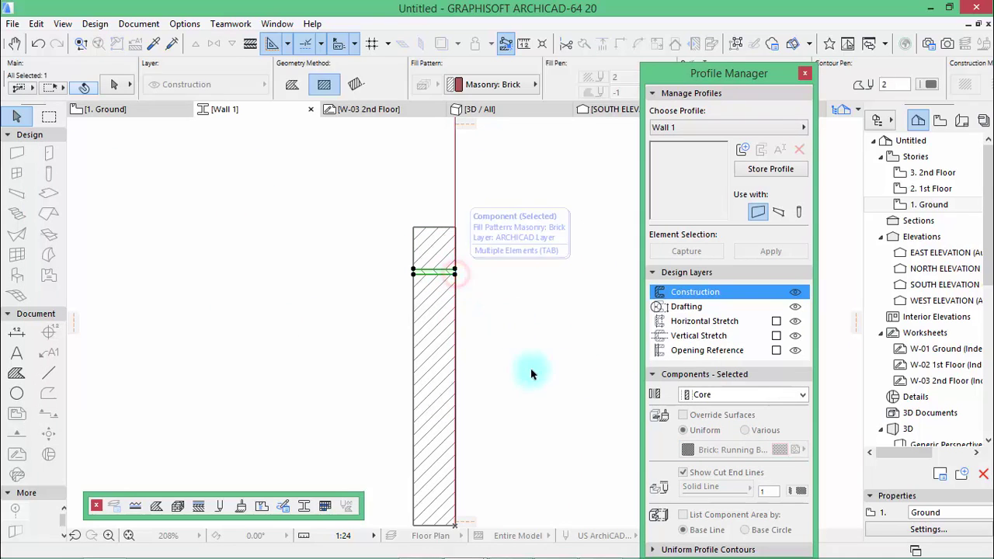
{"action": "left_click", "coordinate": [685, 416]}
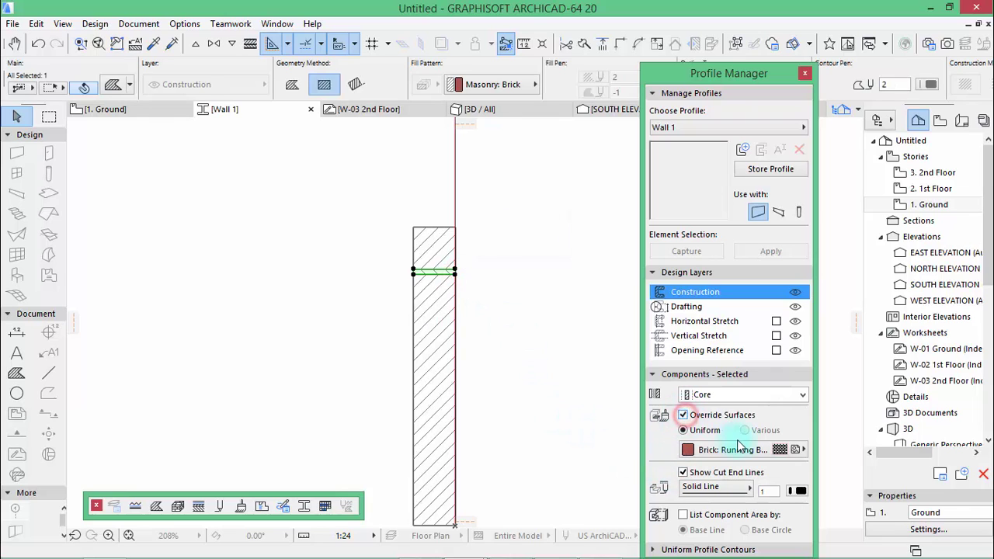
{"action": "left_click", "coordinate": [731, 450]}
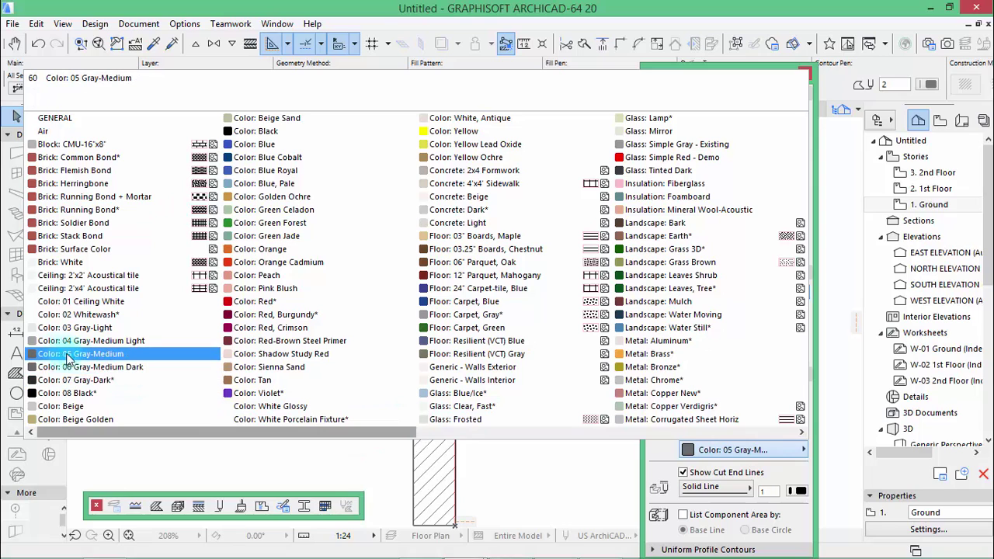
{"action": "left_click", "coordinate": [95, 356]}
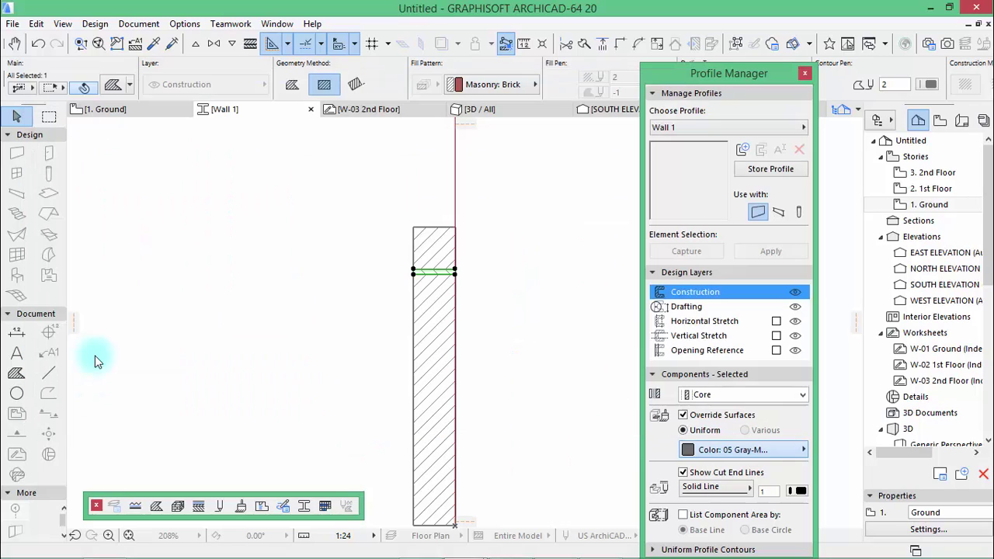
Step: Offset the thin strip fill inward from its corner
{"action": "left_click", "coordinate": [518, 319]}
{"action": "scroll", "coordinate": [455, 262], "scroll_direction": "up", "scroll_amount": 3}
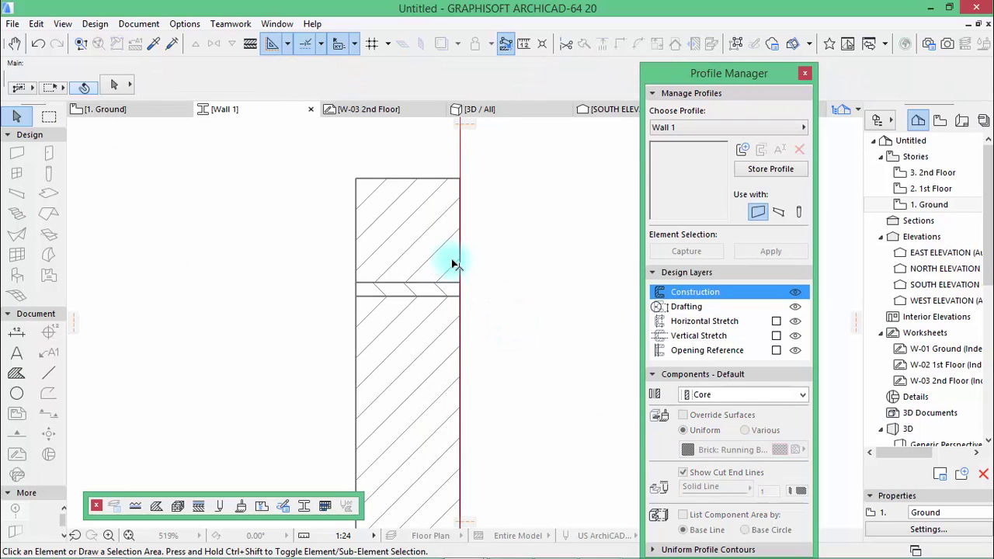
{"action": "left_click", "coordinate": [357, 296]}
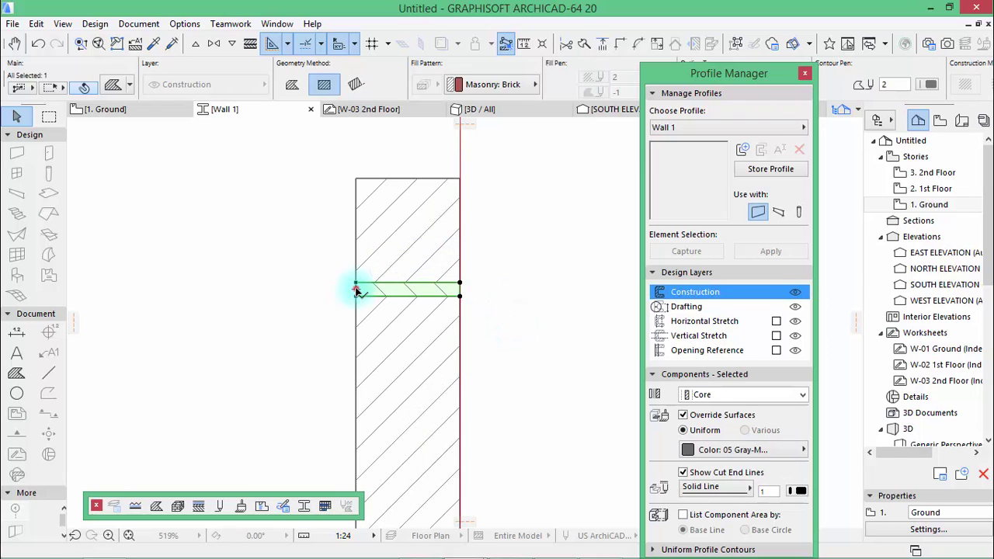
{"action": "left_click", "coordinate": [355, 288]}
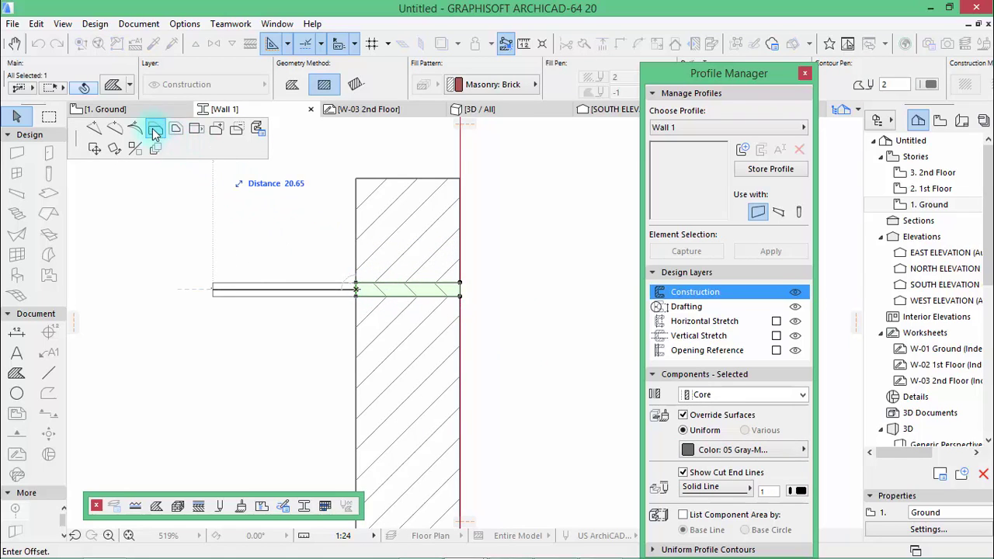
{"action": "left_click", "coordinate": [374, 286]}
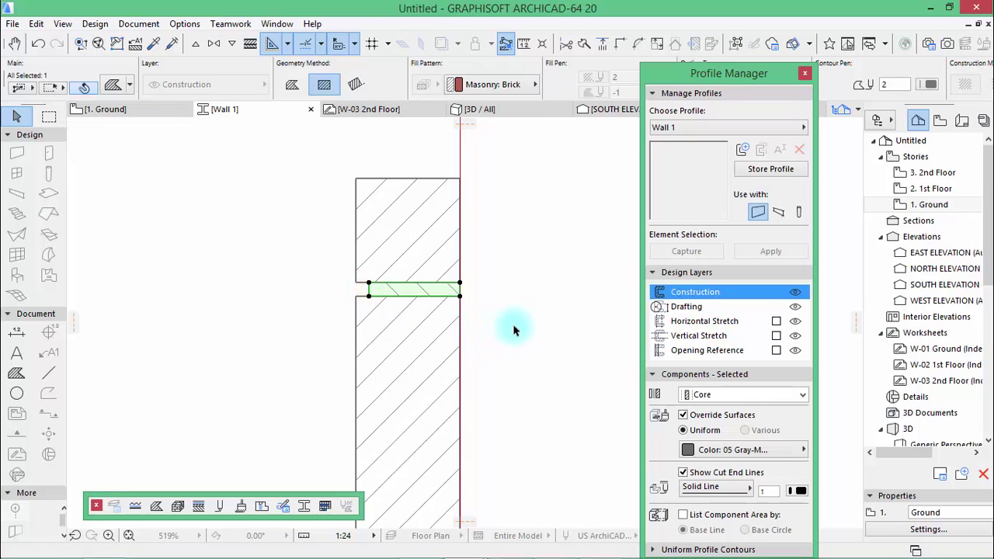
Step: Mirror a copy of the strip and the upper and lower wall fills across a horizontal axis
{"action": "left_click", "coordinate": [403, 365], "text": "shift"}
{"action": "left_click", "coordinate": [412, 201], "text": "shift"}
{"action": "scroll", "coordinate": [465, 408], "scroll_direction": "down", "scroll_amount": 5}
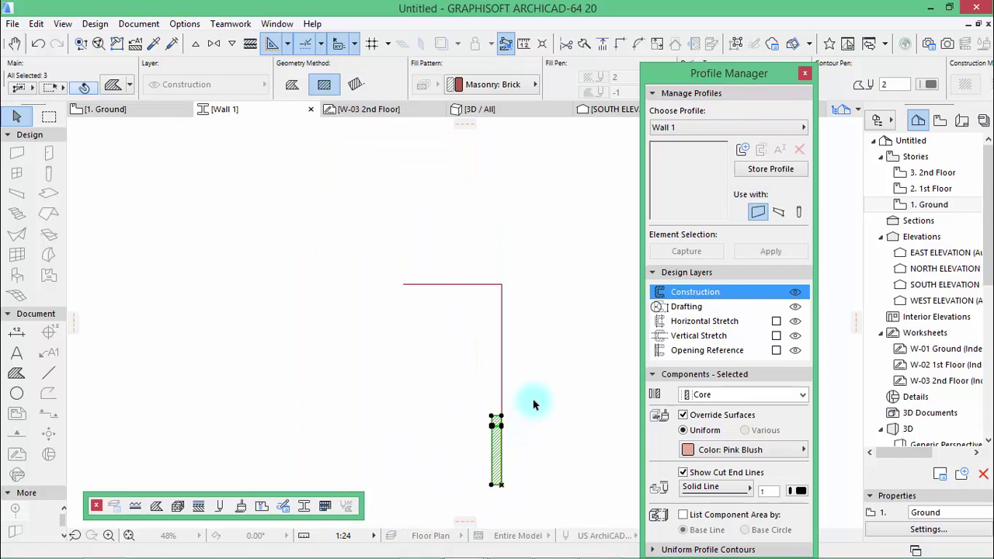
{"action": "key", "text": "ctrl+shift+m"}
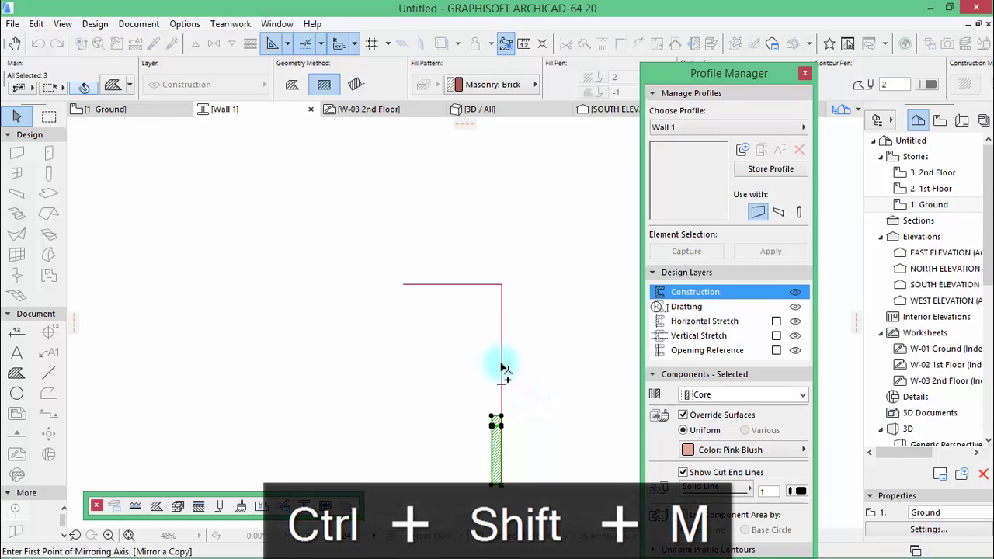
{"action": "left_click", "coordinate": [504, 385]}
{"action": "left_click", "coordinate": [554, 387]}
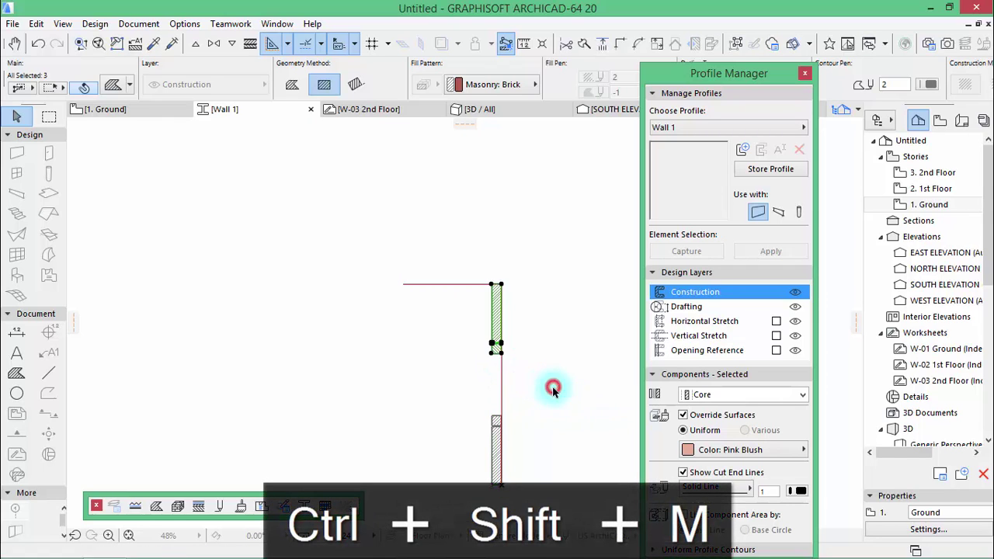
{"action": "left_click", "coordinate": [553, 402]}
Step: Draw a rectangle fill bridging the gap in the wall opening and select it
{"action": "scroll", "coordinate": [553, 402], "scroll_direction": "up", "scroll_amount": 3}
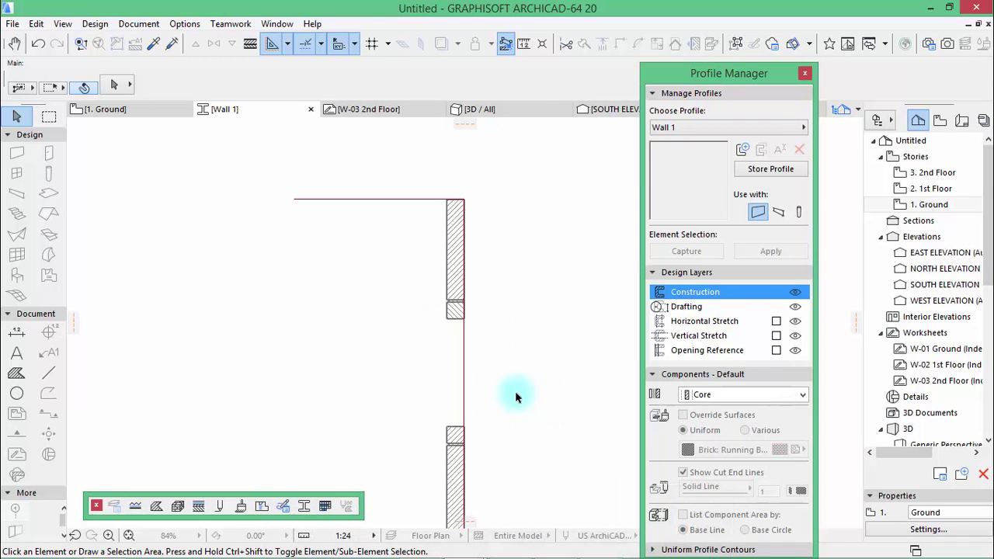
{"action": "left_click", "coordinate": [18, 373]}
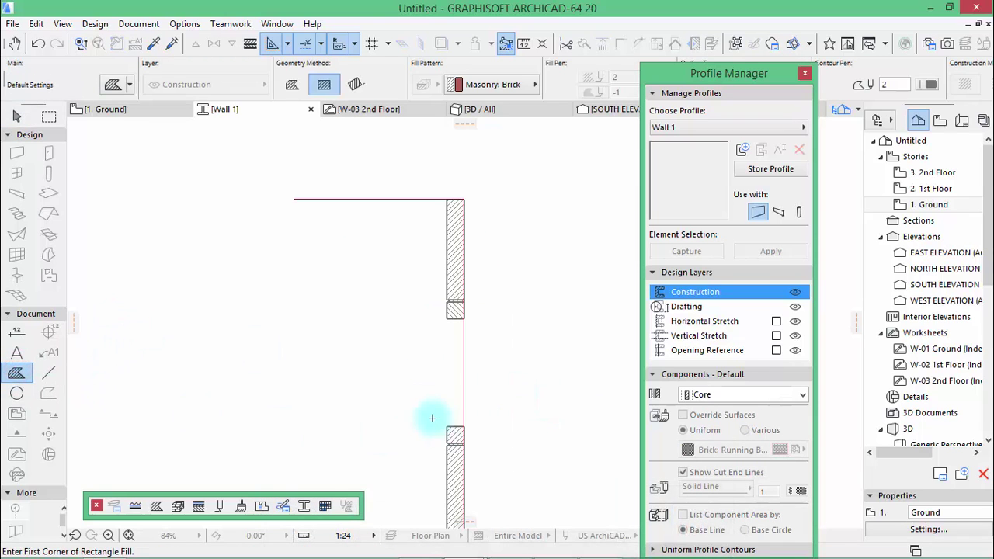
{"action": "left_click", "coordinate": [464, 426]}
{"action": "left_click", "coordinate": [447, 318]}
{"action": "left_click", "coordinate": [462, 393]}
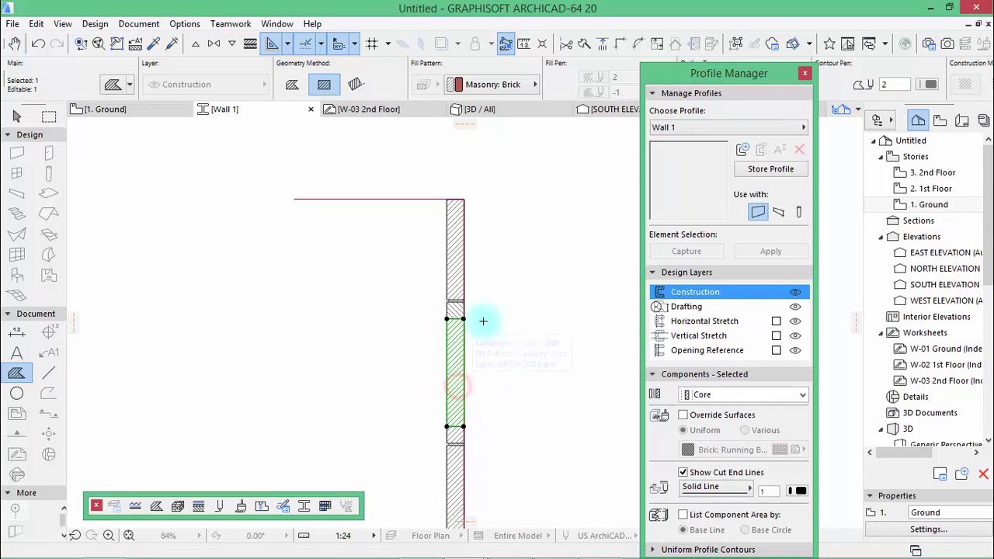
Step: Override the opening fill's surface with Brick: Running Bond
{"action": "left_click", "coordinate": [683, 416]}
{"action": "left_click", "coordinate": [734, 449]}
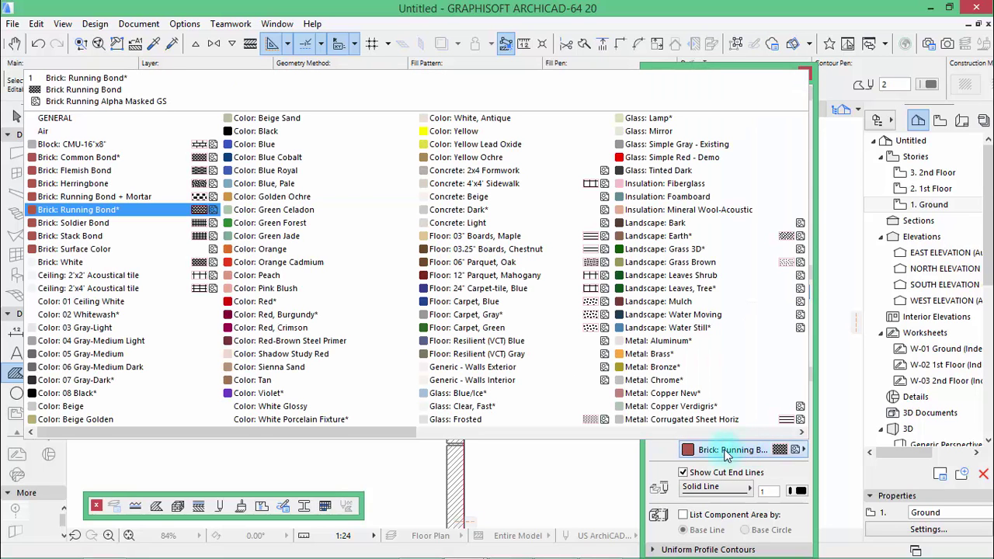
{"action": "left_click_drag", "start_coordinate": [352, 433], "coordinate": [620, 446]}
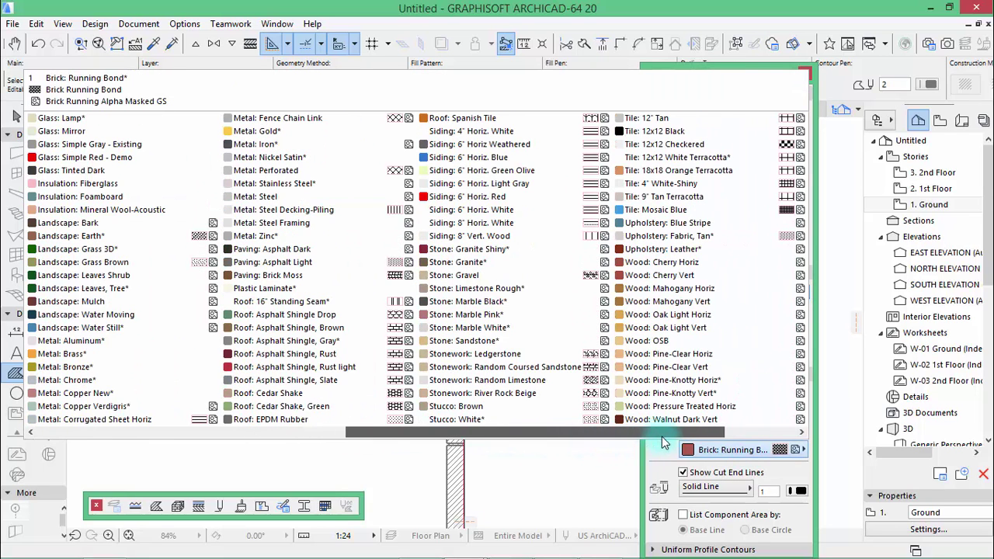
{"action": "left_click_drag", "start_coordinate": [664, 436], "coordinate": [695, 434]}
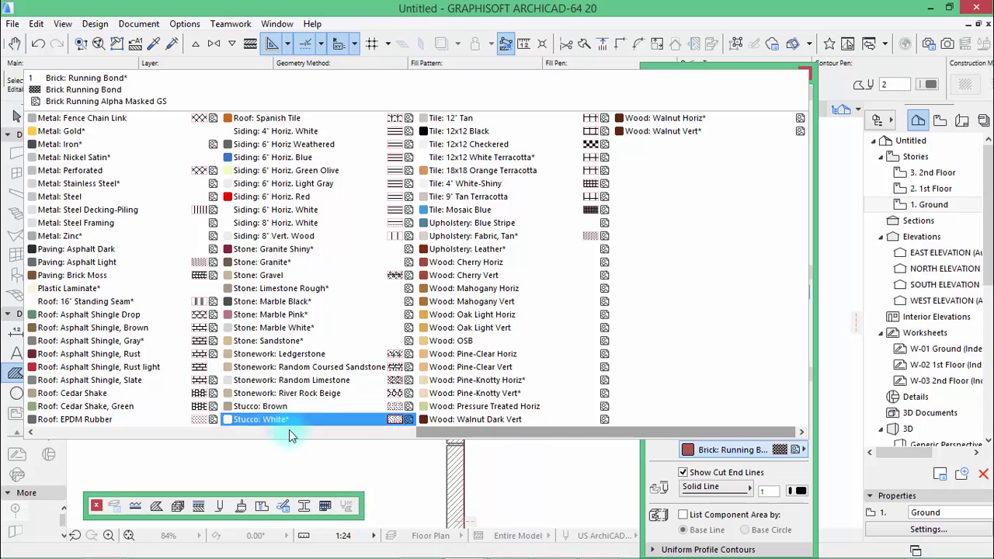
{"action": "left_click", "coordinate": [348, 458]}
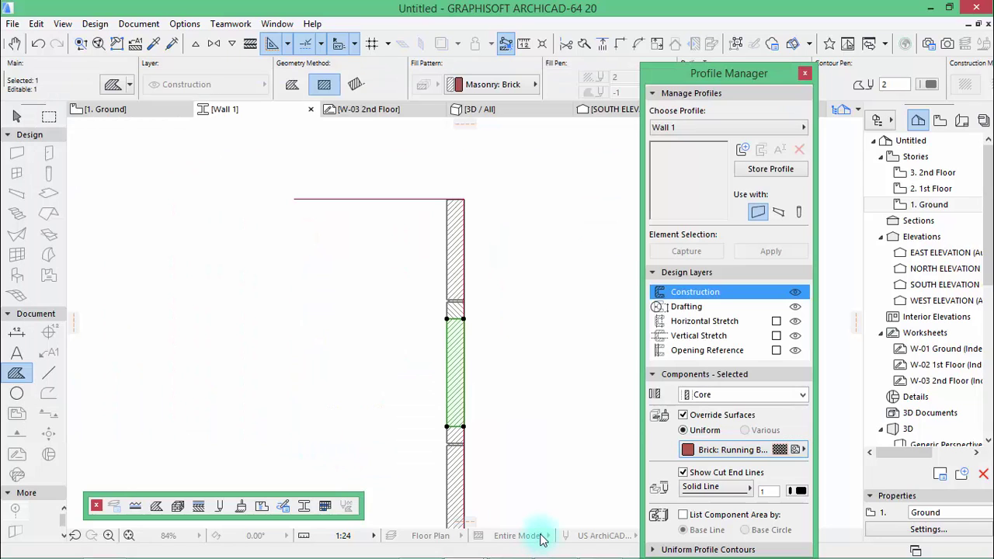
Step: Bring up Surface Settings and choose Stucco: Brown for editing
{"action": "left_click", "coordinate": [180, 471]}
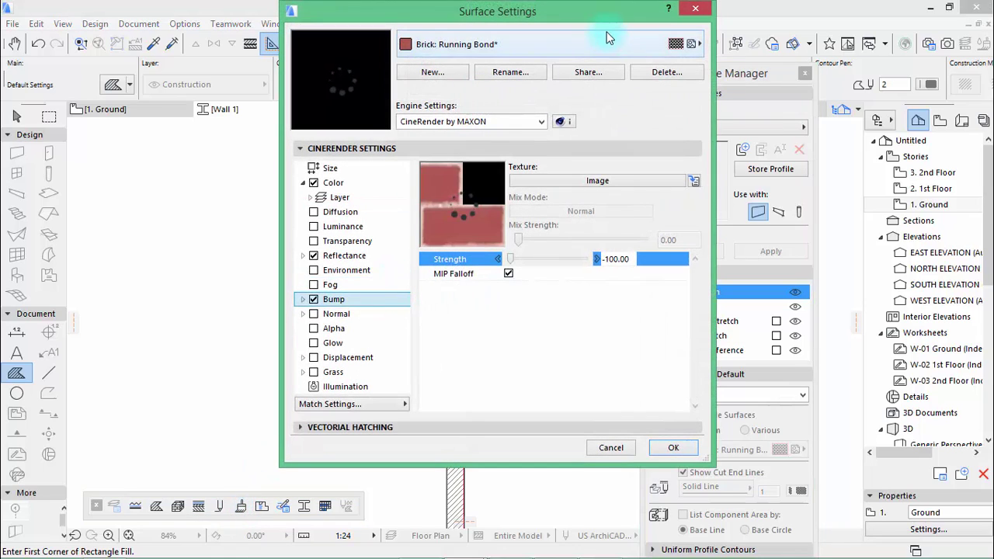
{"action": "left_click", "coordinate": [610, 45]}
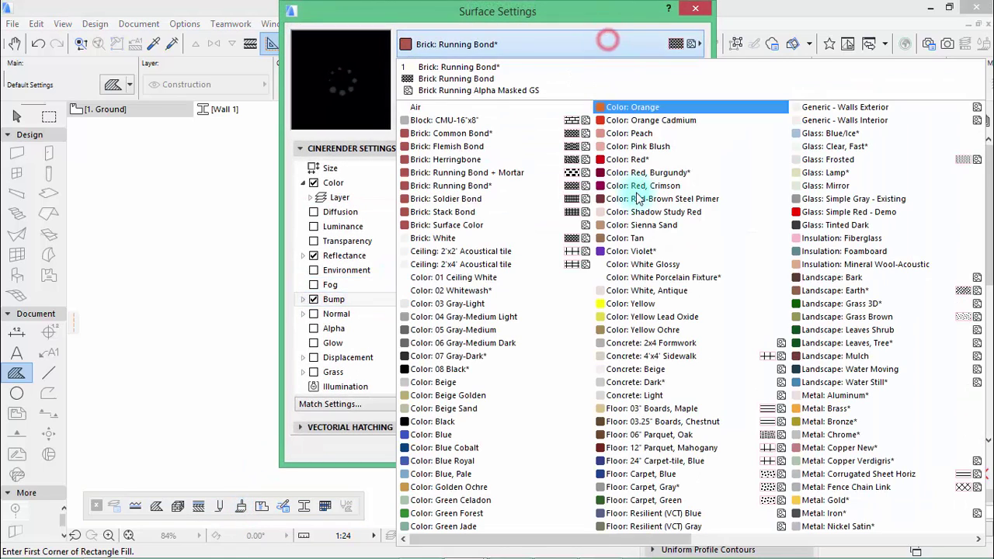
{"action": "left_click_drag", "start_coordinate": [573, 539], "coordinate": [847, 541]}
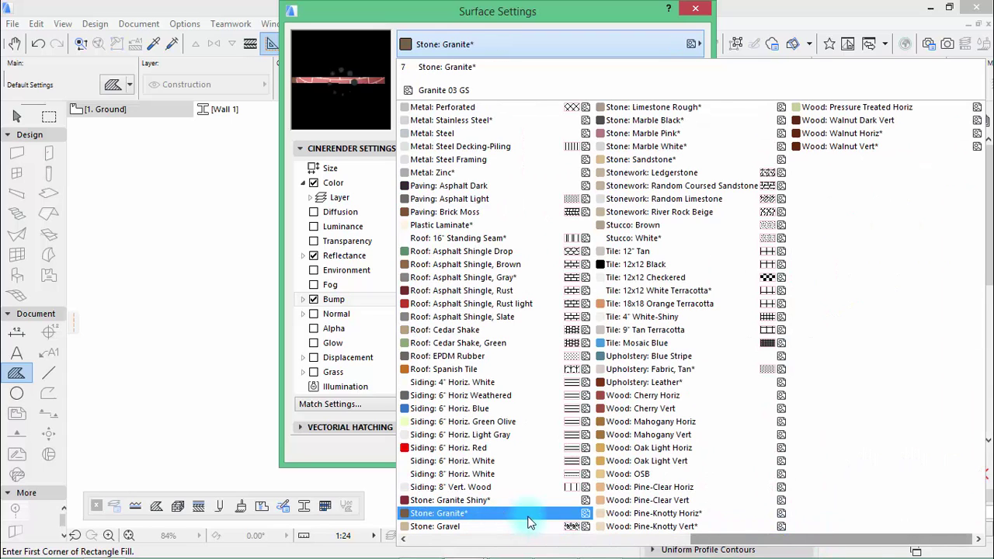
{"action": "left_click", "coordinate": [617, 227]}
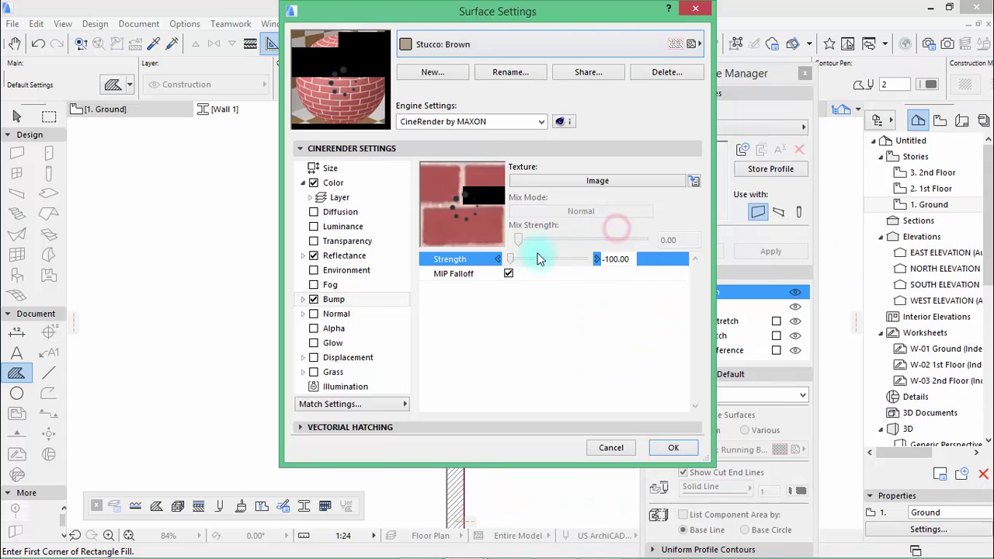
Step: Create a new Stucco: Red surface based on Stucco: Brown
{"action": "left_click", "coordinate": [433, 72]}
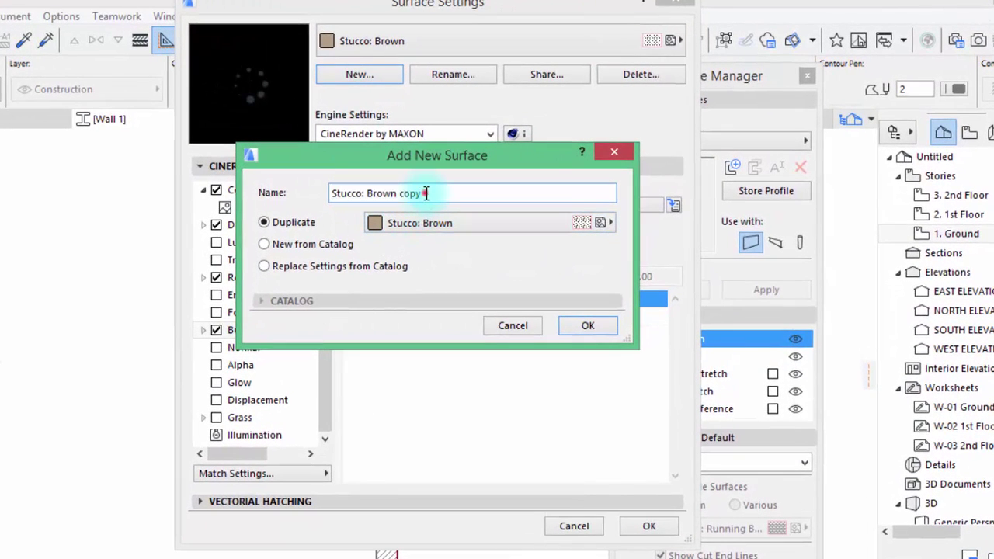
{"action": "left_click_drag", "start_coordinate": [425, 193], "coordinate": [366, 198]}
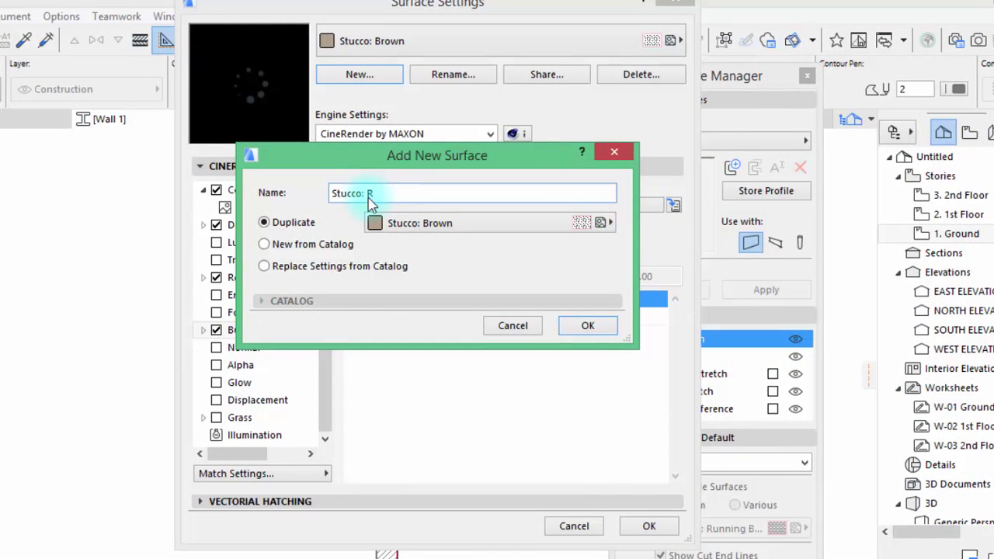
{"action": "left_click", "coordinate": [592, 325]}
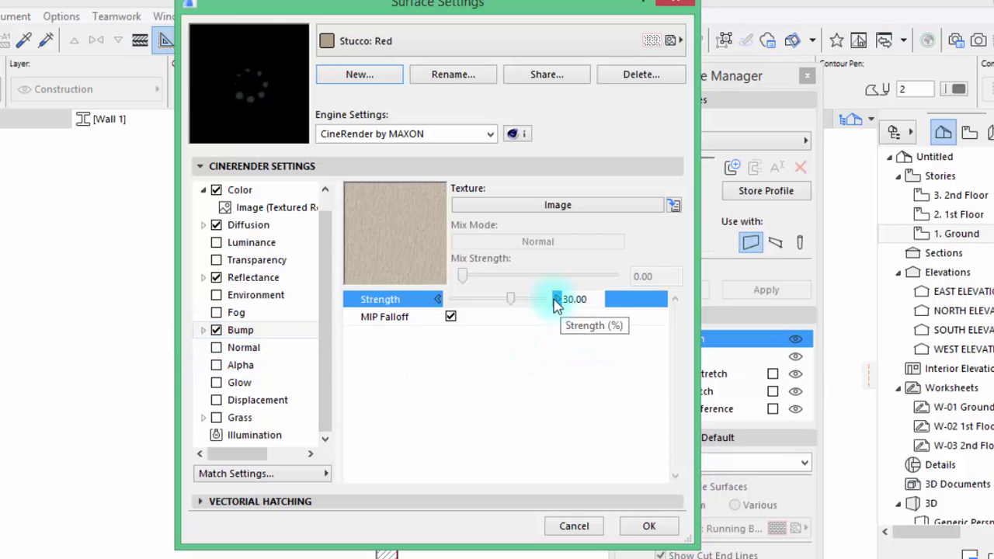
Step: Set the Bump channel image to Textured Render Red GS.png
{"action": "left_click", "coordinate": [204, 332]}
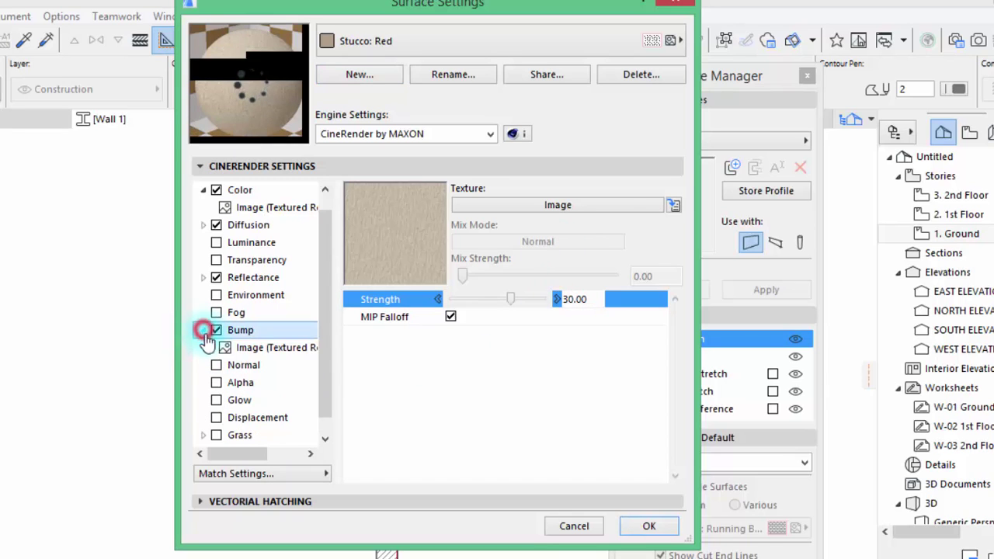
{"action": "left_click", "coordinate": [226, 348]}
{"action": "left_click", "coordinate": [594, 302]}
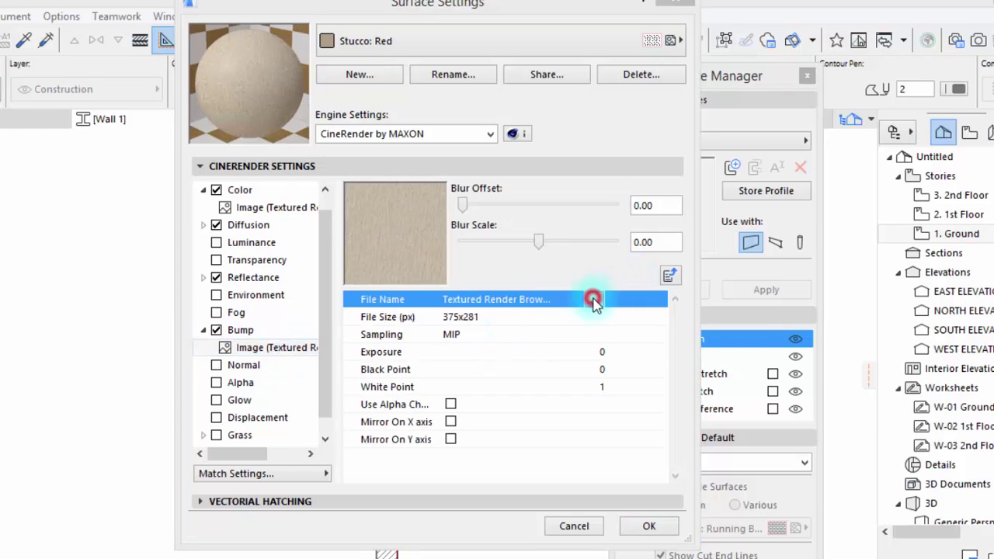
{"action": "left_click", "coordinate": [462, 341]}
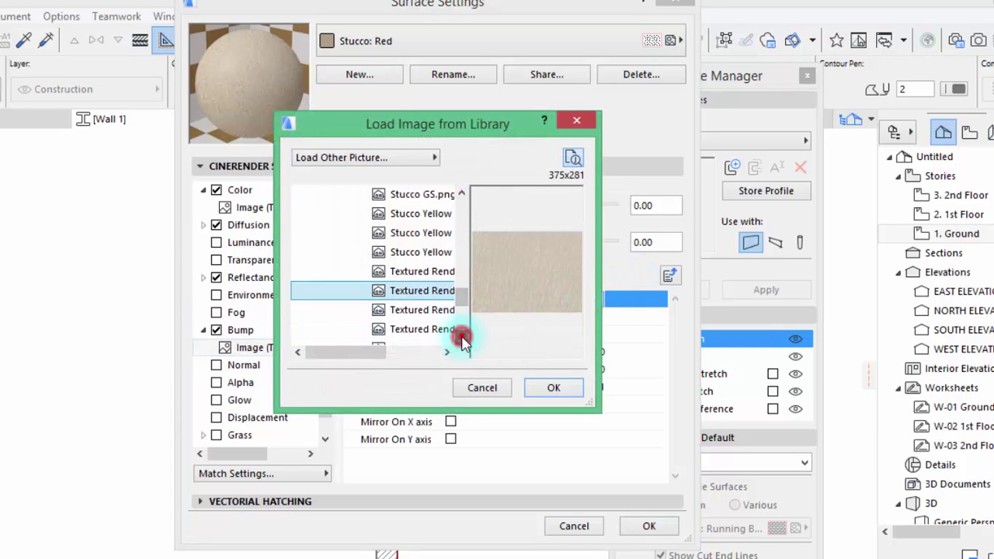
{"action": "left_click_drag", "start_coordinate": [378, 355], "coordinate": [411, 365]}
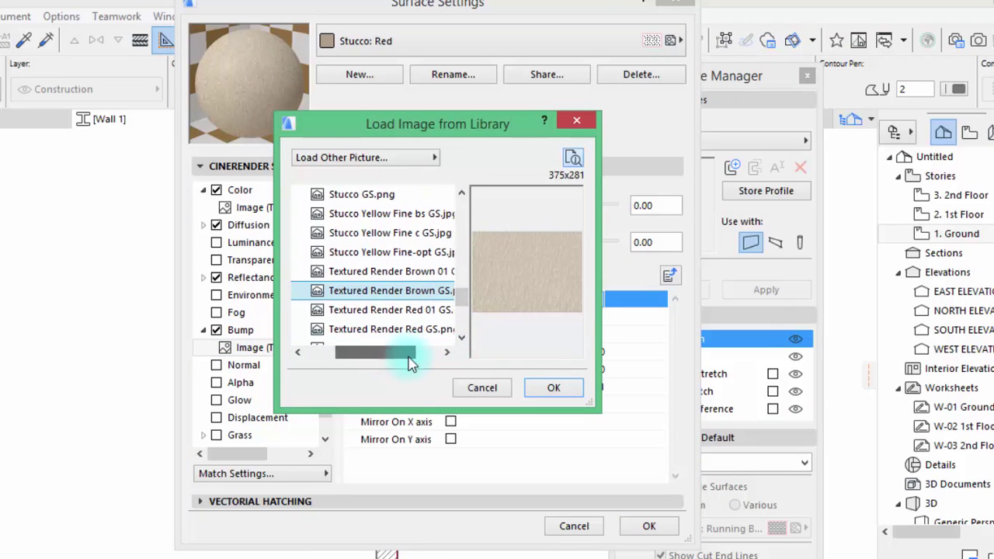
{"action": "left_click", "coordinate": [422, 327]}
{"action": "left_click", "coordinate": [564, 395]}
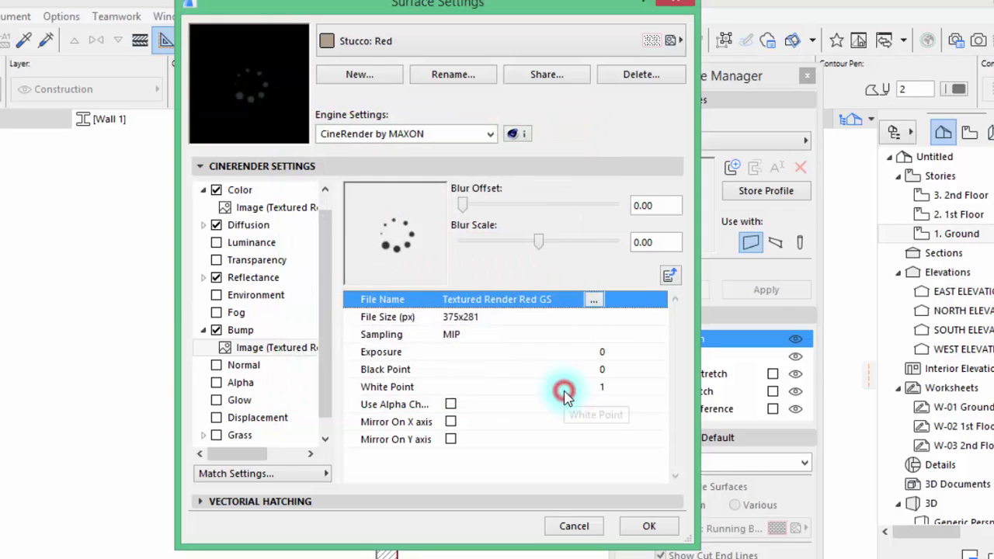
Step: Set the colour channel image to Textured Render Red GS.png
{"action": "left_click", "coordinate": [253, 207]}
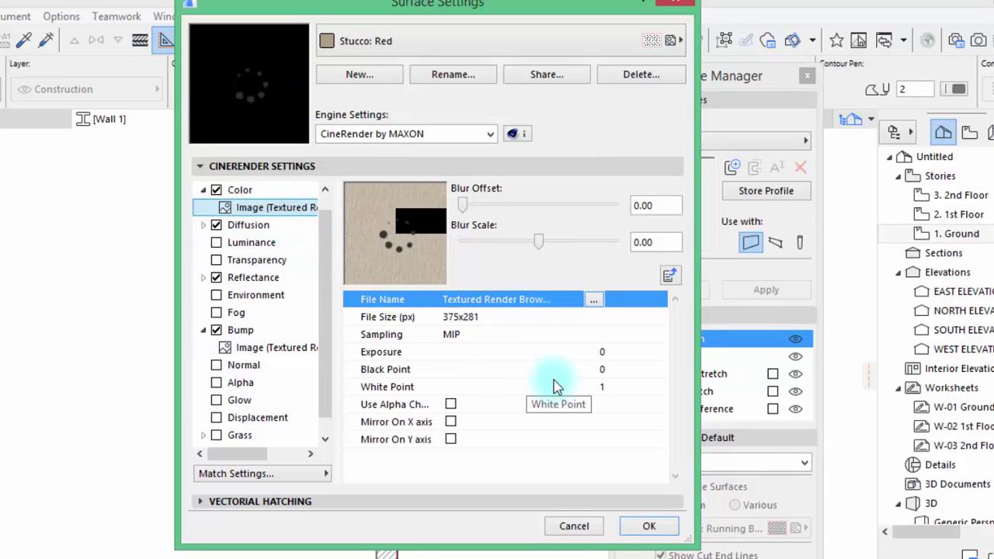
{"action": "left_click", "coordinate": [593, 300]}
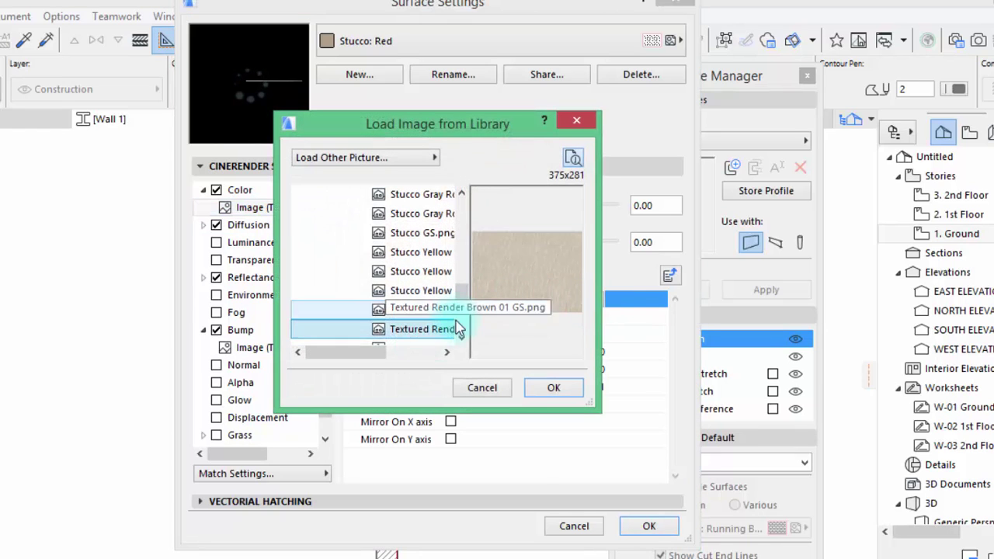
{"action": "left_click", "coordinate": [366, 353]}
{"action": "left_click", "coordinate": [462, 339]}
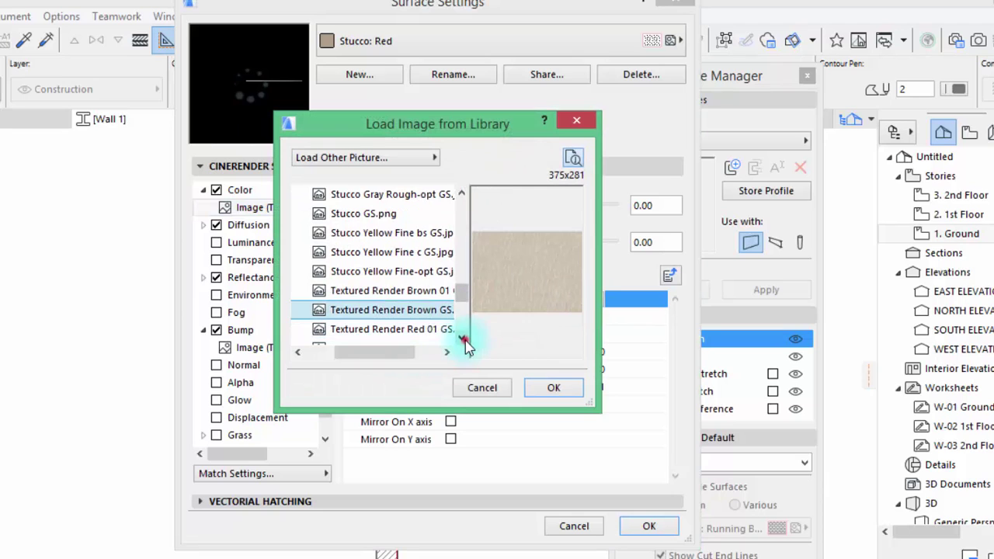
{"action": "left_click", "coordinate": [464, 340]}
{"action": "left_click", "coordinate": [464, 340]}
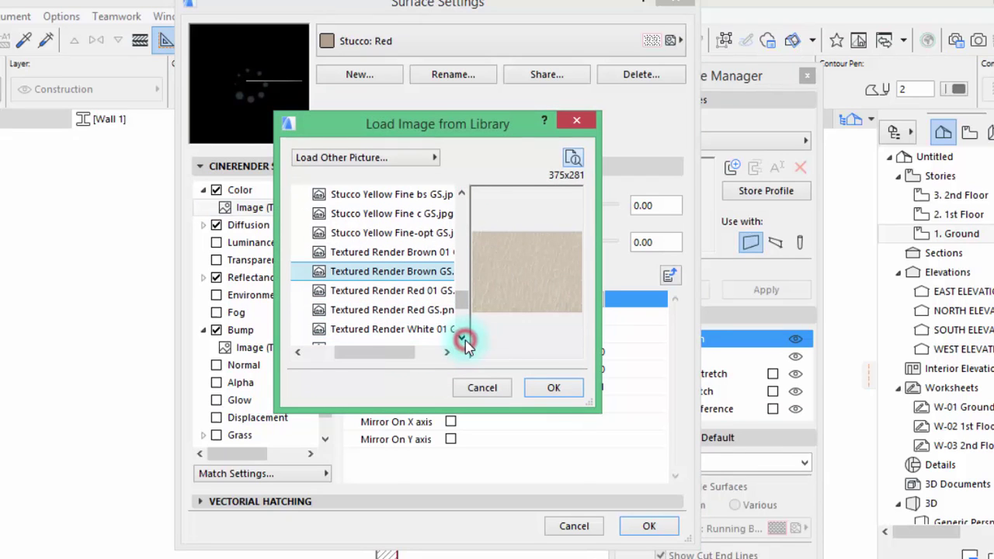
{"action": "left_click", "coordinate": [412, 311]}
{"action": "left_click", "coordinate": [549, 388]}
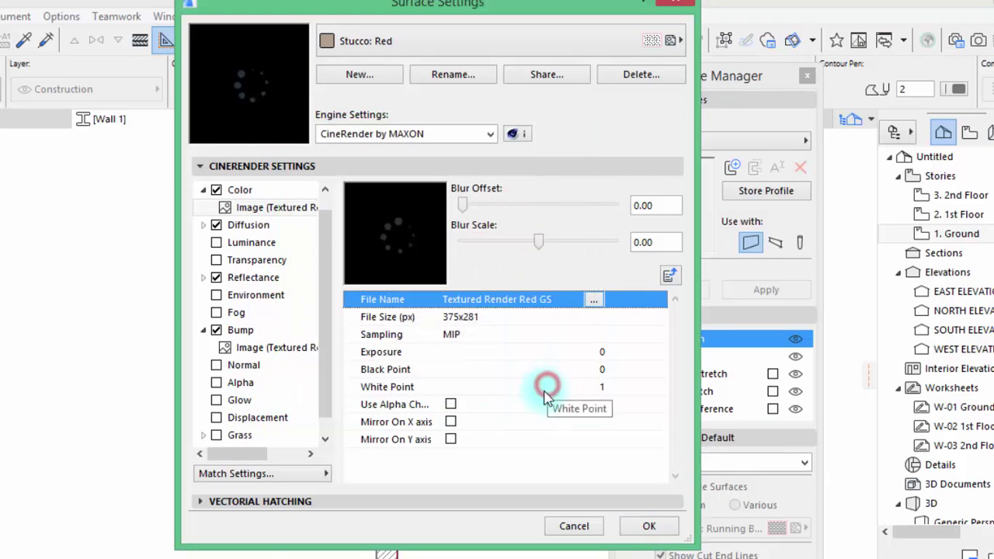
Step: Switch the engine to Internal Engine with the Textured Render Red texture, and apply
{"action": "left_click", "coordinate": [330, 302]}
{"action": "left_click_drag", "start_coordinate": [330, 301], "coordinate": [328, 326]}
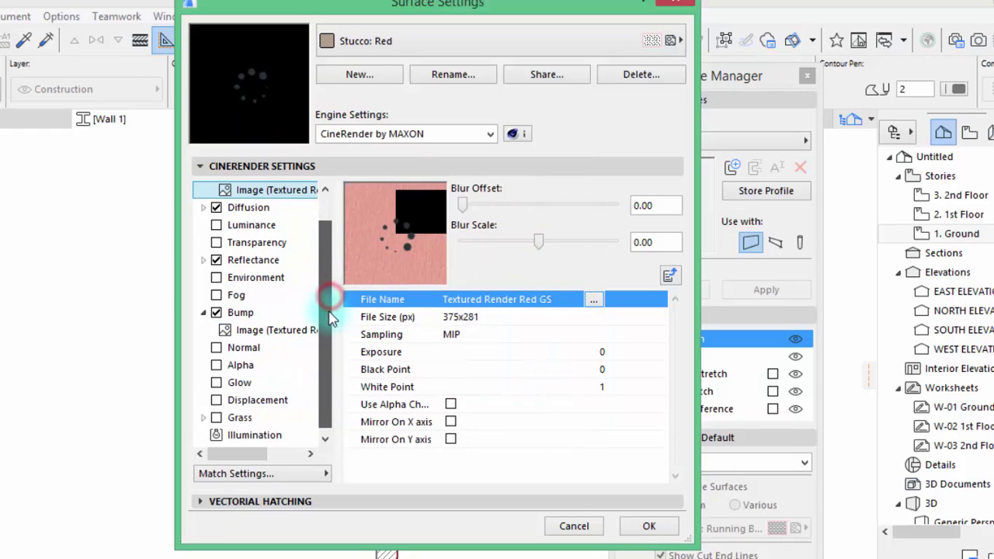
{"action": "left_click", "coordinate": [387, 134]}
{"action": "left_click", "coordinate": [374, 153]}
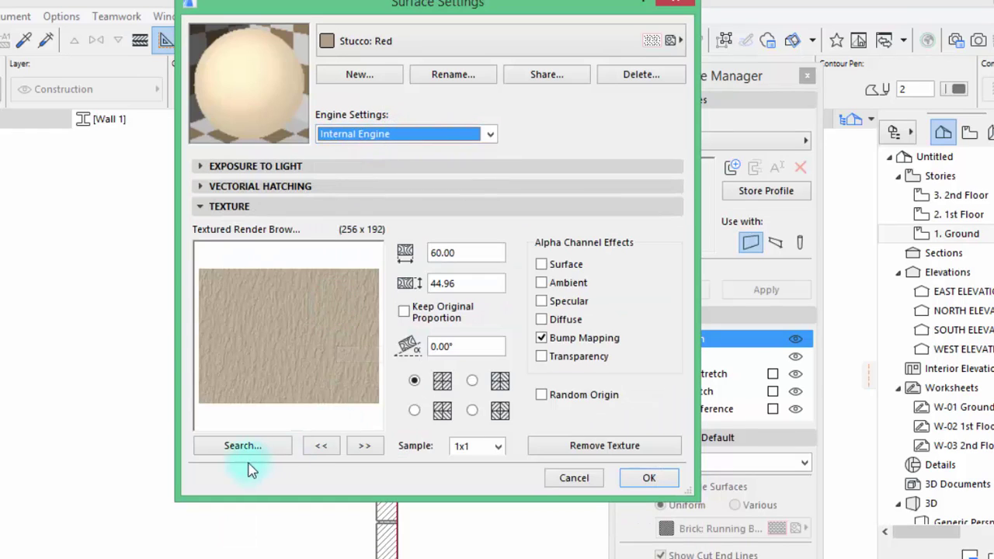
{"action": "left_click", "coordinate": [236, 446]}
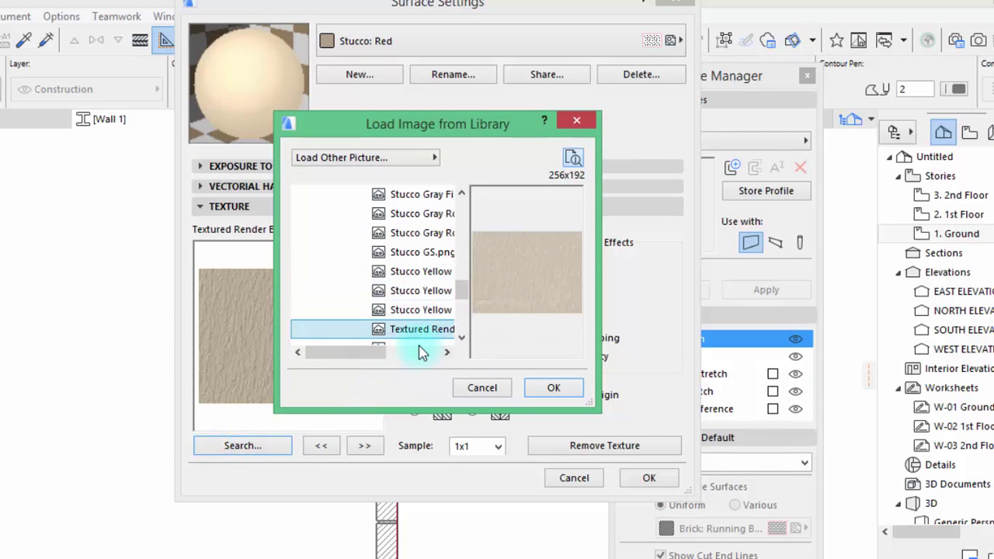
{"action": "left_click_drag", "start_coordinate": [366, 353], "coordinate": [474, 347]}
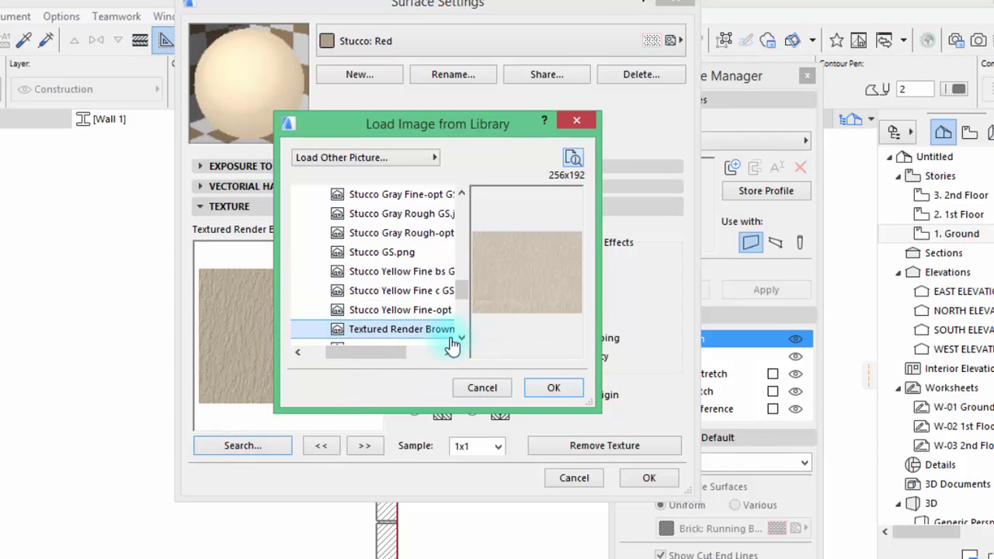
{"action": "left_click", "coordinate": [462, 342]}
{"action": "left_click", "coordinate": [462, 342]}
{"action": "left_click", "coordinate": [462, 342]}
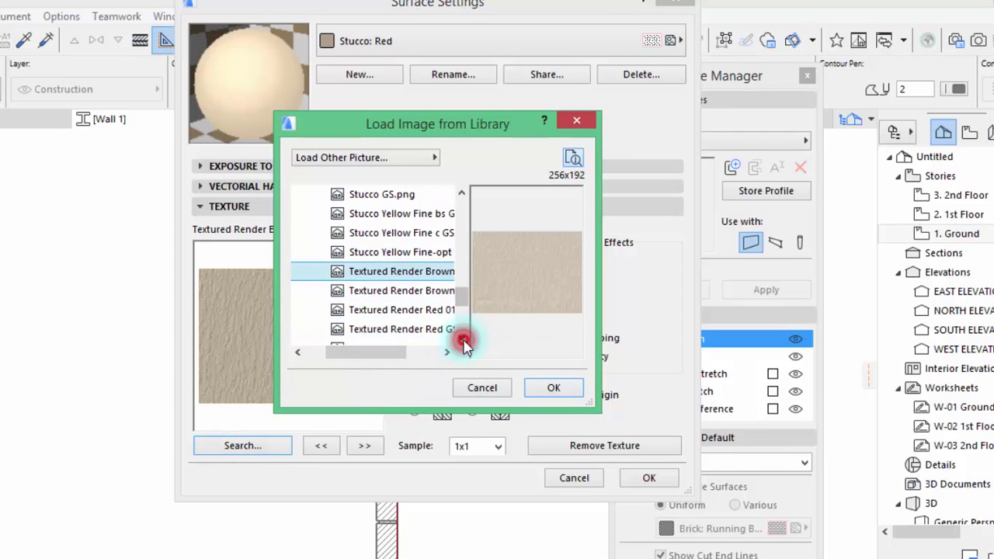
{"action": "left_click", "coordinate": [426, 330]}
{"action": "left_click", "coordinate": [554, 388]}
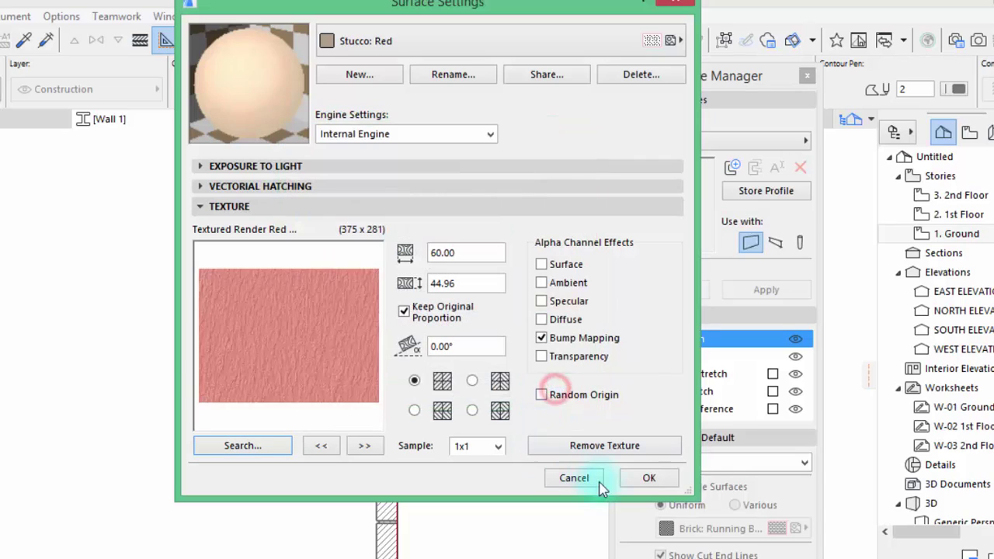
{"action": "left_click", "coordinate": [647, 478]}
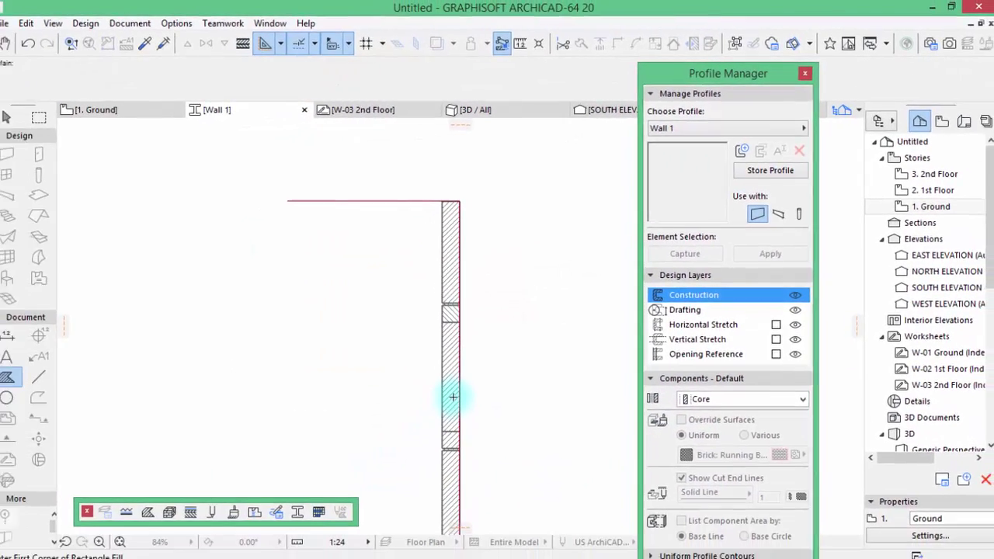
Step: Give the profile's middle segment the Stucco: Red surface
{"action": "left_click", "coordinate": [454, 396]}
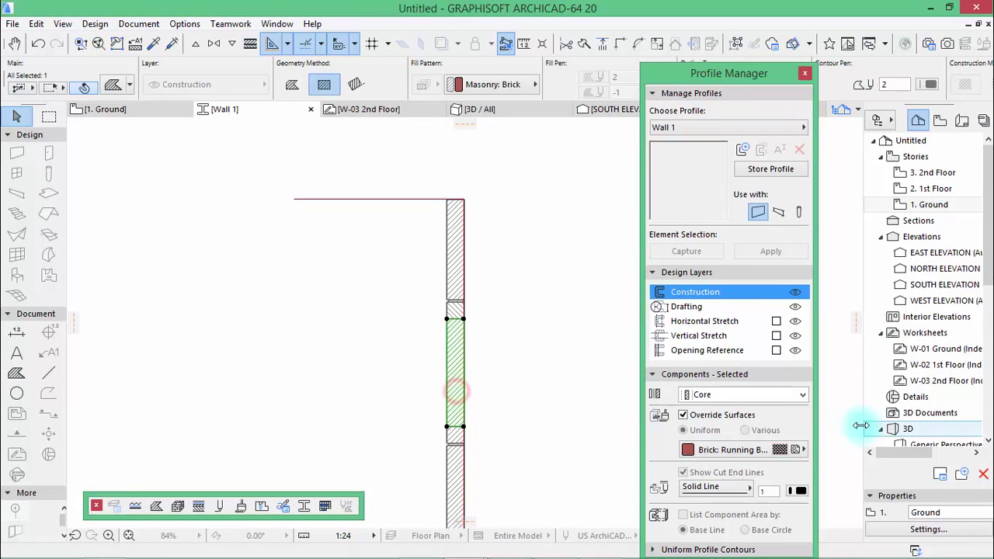
{"action": "left_click", "coordinate": [724, 451]}
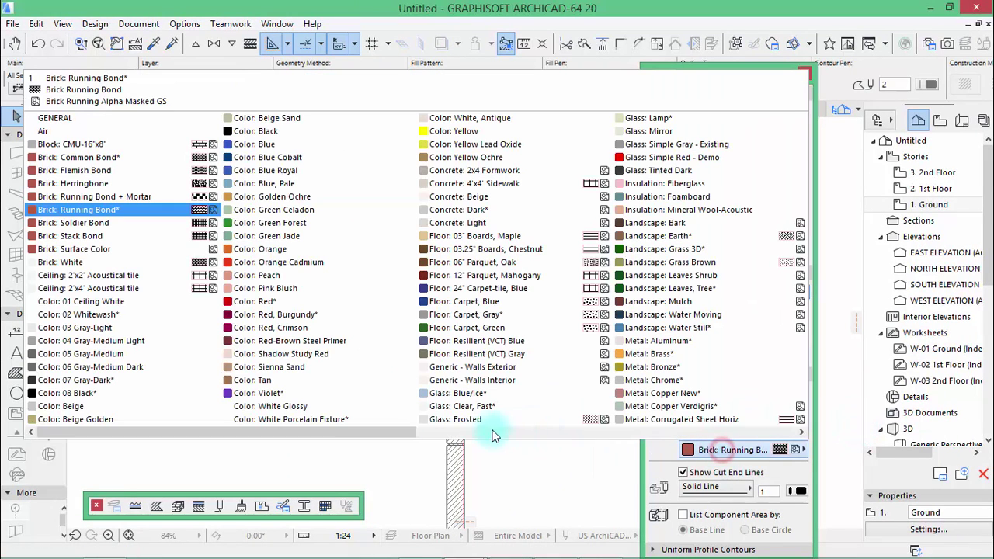
{"action": "left_click_drag", "start_coordinate": [374, 433], "coordinate": [661, 458]}
{"action": "left_click", "coordinate": [482, 419]}
Step: Store the Wall 1 profile and close the profile editor
{"action": "left_click", "coordinate": [542, 396]}
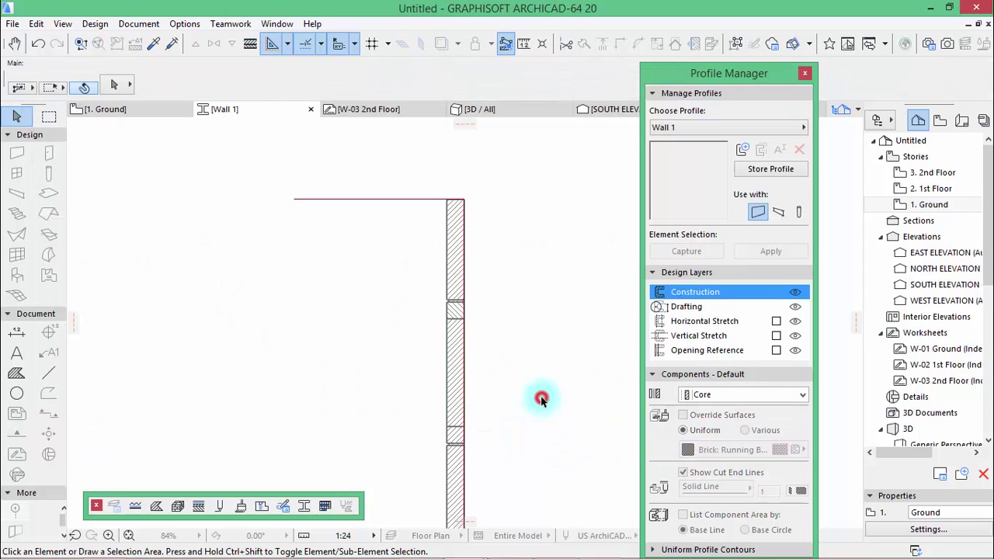
{"action": "left_click", "coordinate": [771, 171]}
{"action": "left_click", "coordinate": [805, 73]}
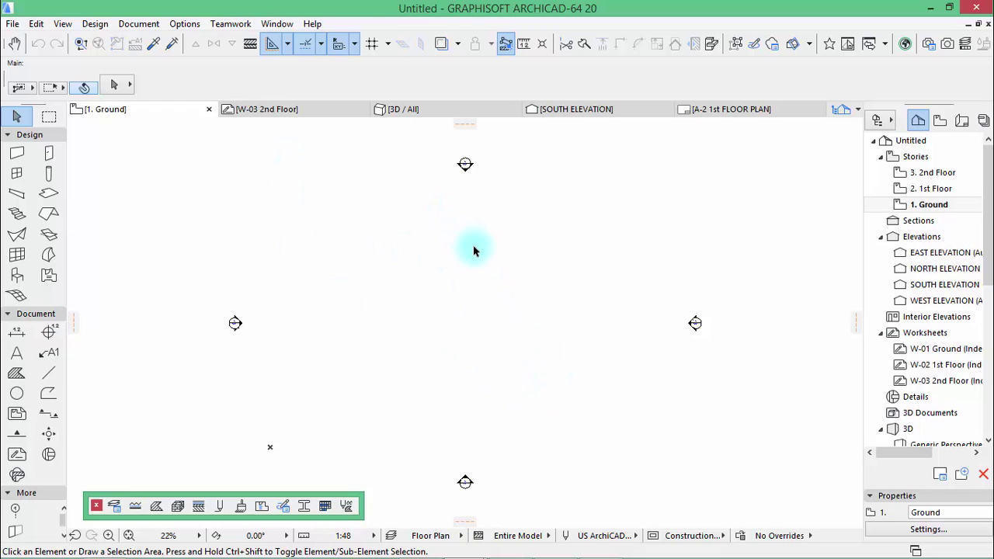
Step: Set the W-01 Ground (Independent) worksheet as the plan's trace reference
{"action": "left_click", "coordinate": [458, 44]}
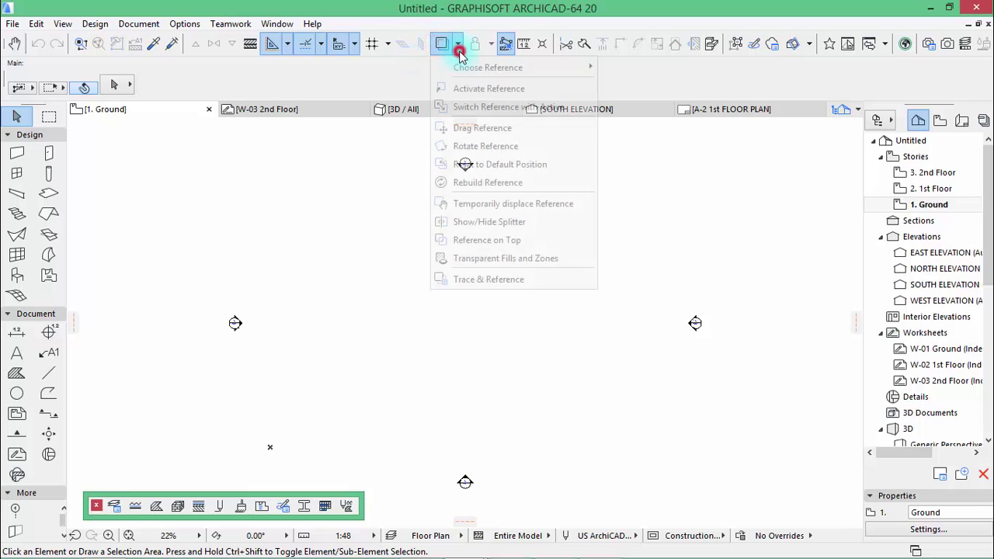
{"action": "left_click", "coordinate": [456, 285]}
{"action": "left_click", "coordinate": [153, 168]}
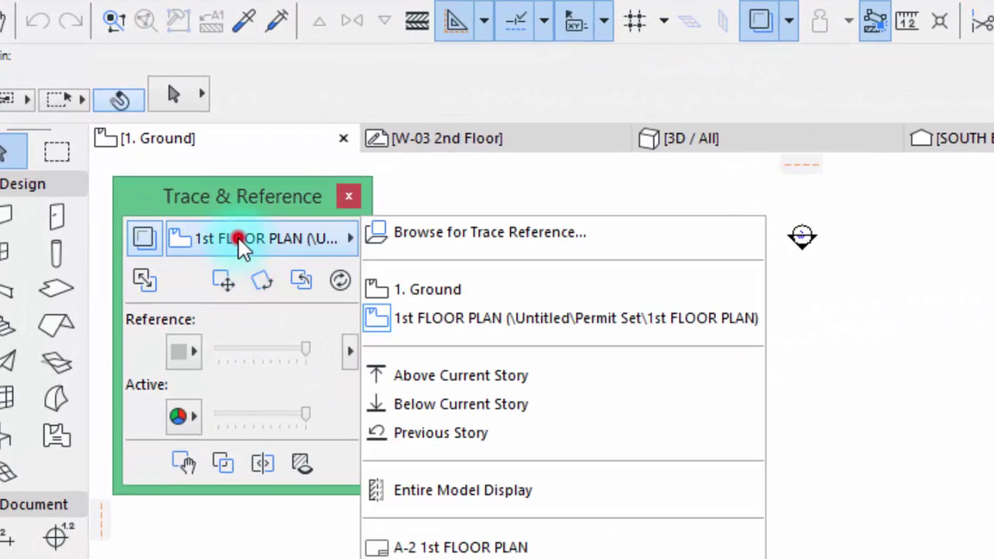
{"action": "left_click", "coordinate": [381, 233]}
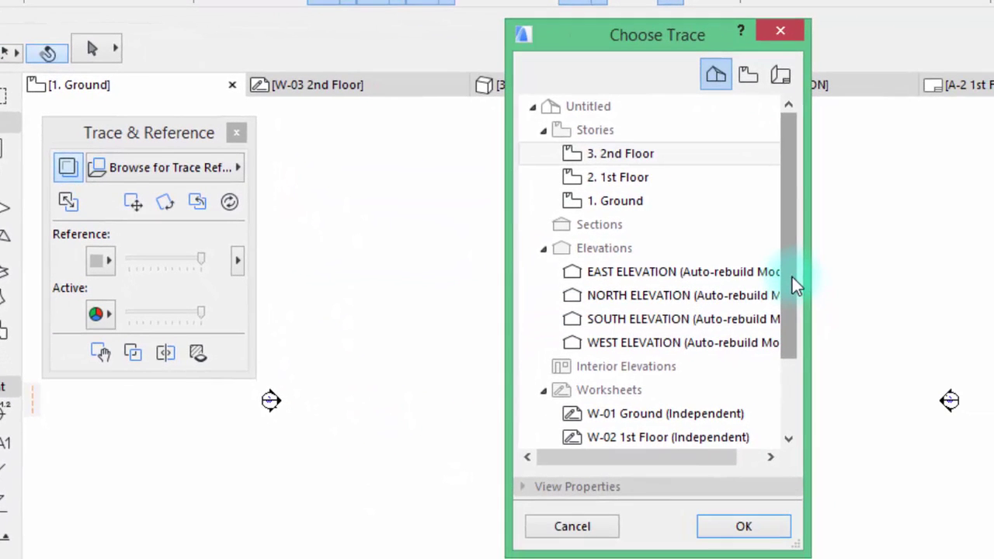
{"action": "left_click_drag", "start_coordinate": [985, 354], "coordinate": [985, 415]}
{"action": "left_click", "coordinate": [811, 441]}
{"action": "left_click", "coordinate": [644, 346]}
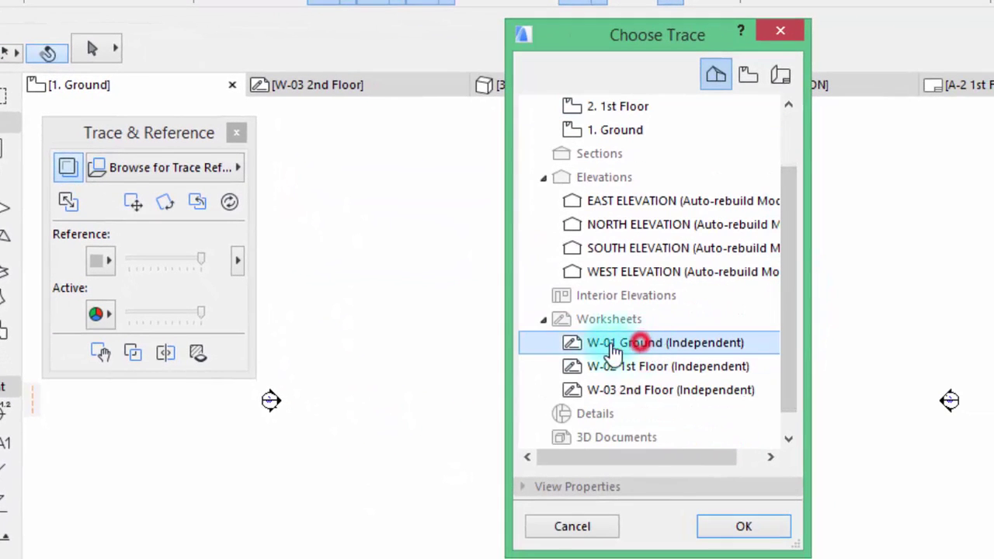
{"action": "left_click", "coordinate": [740, 528]}
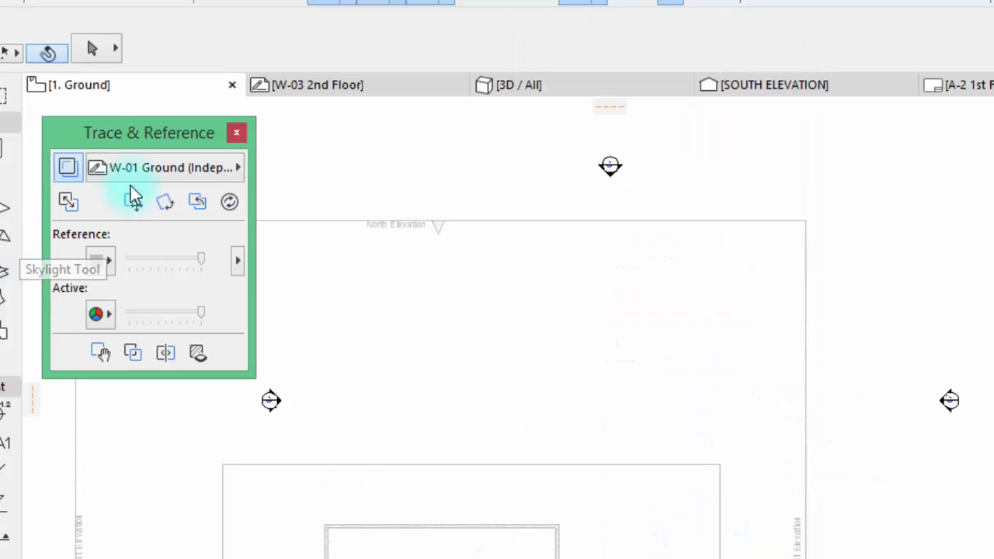
Step: Drag the trace reference from the plan corner to its new position
{"action": "left_click", "coordinate": [134, 200]}
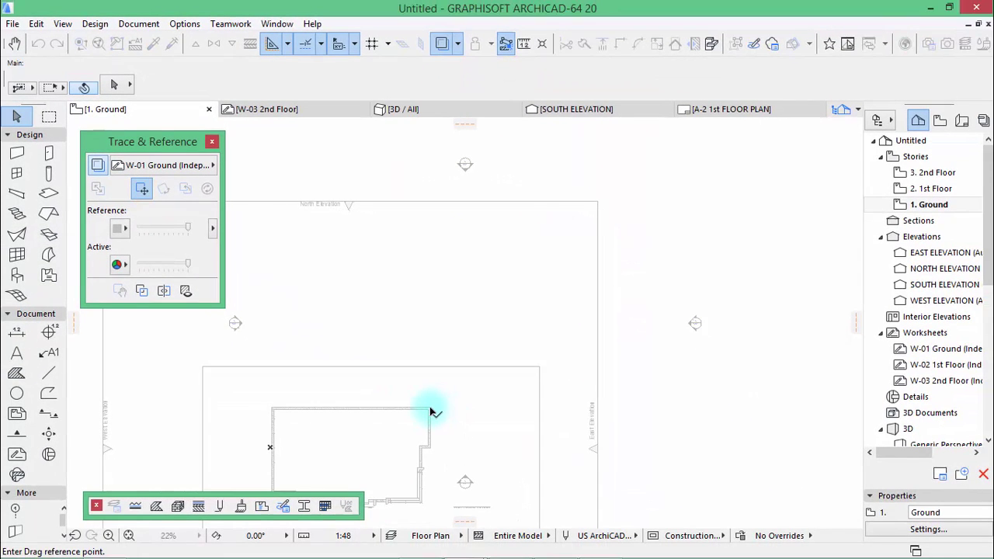
{"action": "left_click", "coordinate": [430, 409]}
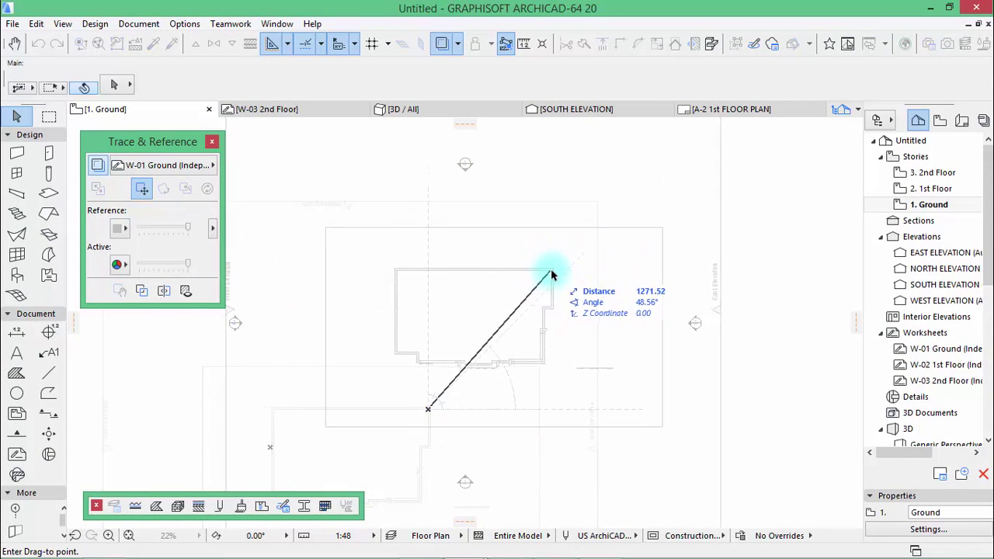
{"action": "left_click", "coordinate": [553, 274]}
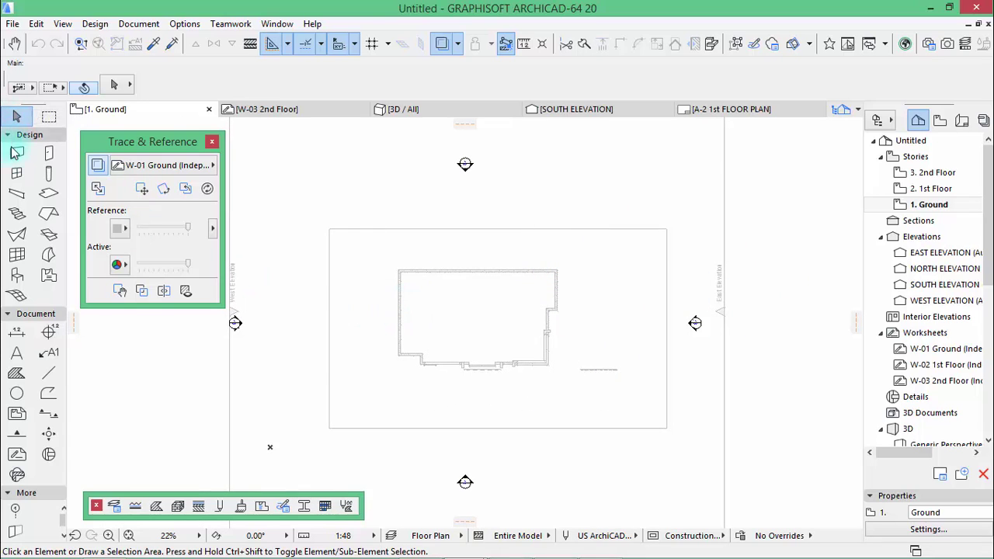
Step: Set Wall defaults to the Profiled type using the Wall 1 profile, with Model options shown
{"action": "left_click", "coordinate": [16, 155]}
{"action": "left_click", "coordinate": [114, 86]}
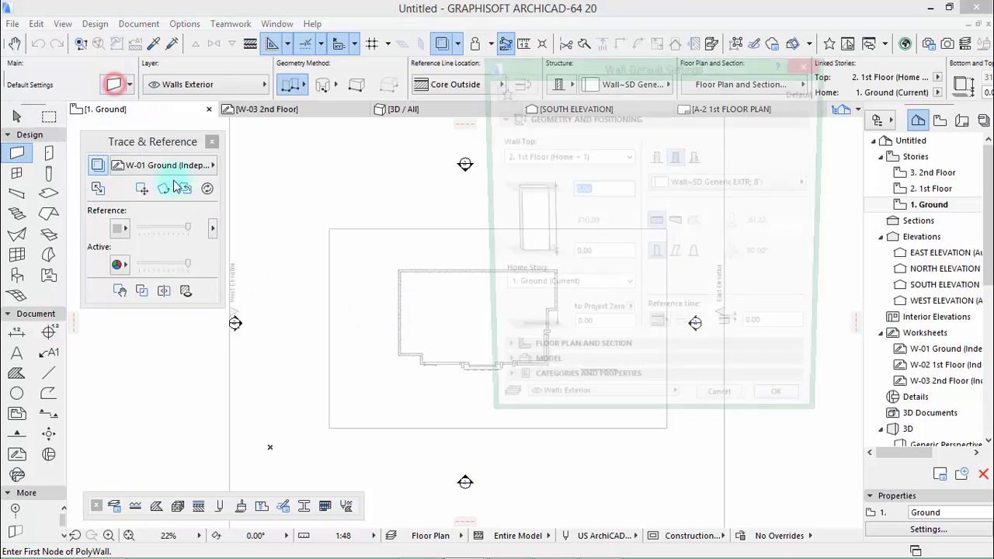
{"action": "left_click", "coordinate": [697, 159]}
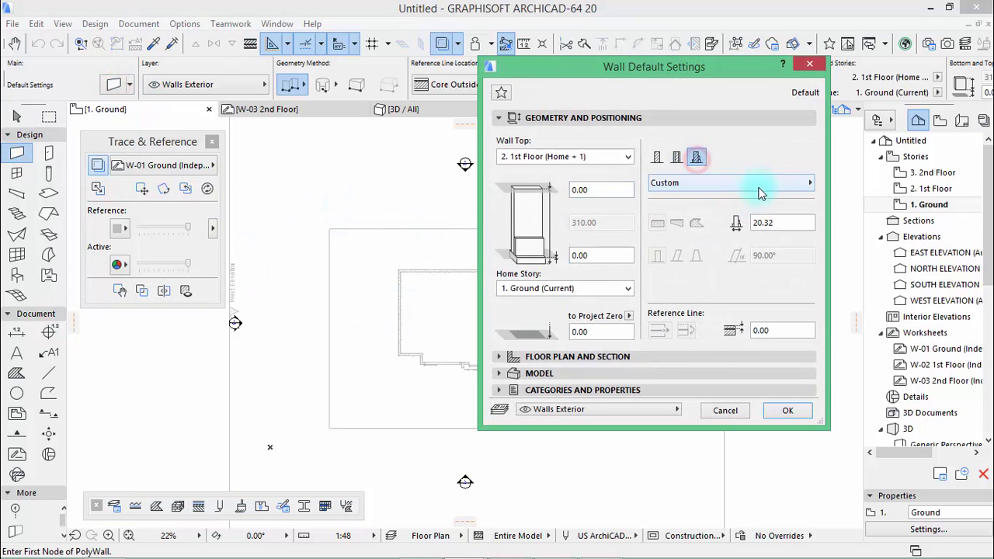
{"action": "left_click", "coordinate": [761, 187]}
{"action": "left_click", "coordinate": [478, 403]}
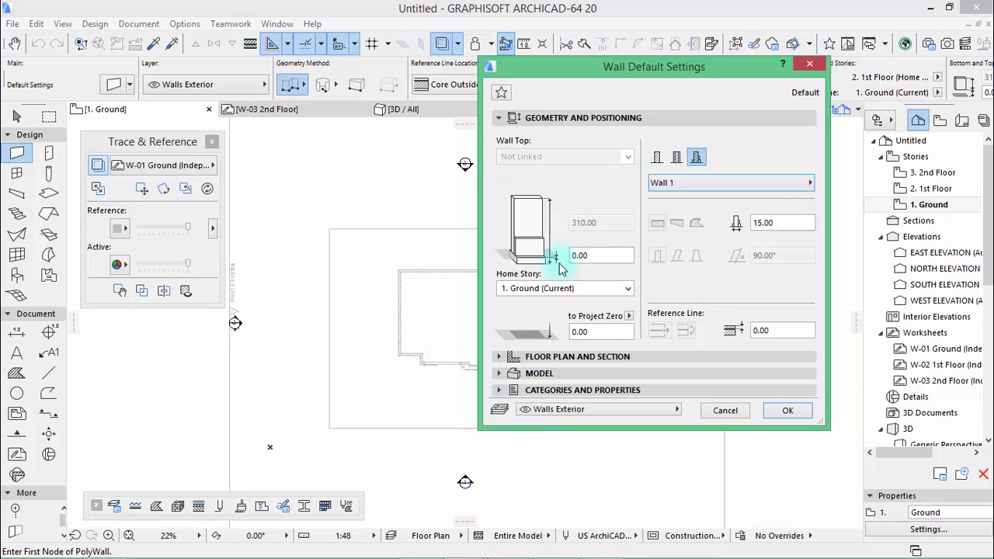
{"action": "left_click", "coordinate": [501, 374]}
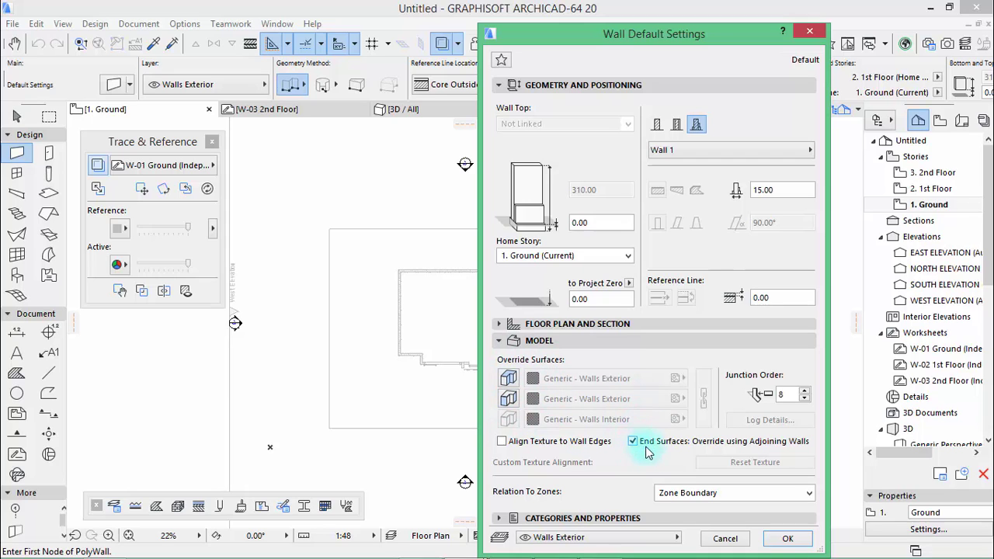
{"action": "left_click_drag", "start_coordinate": [594, 39], "coordinate": [574, 29]}
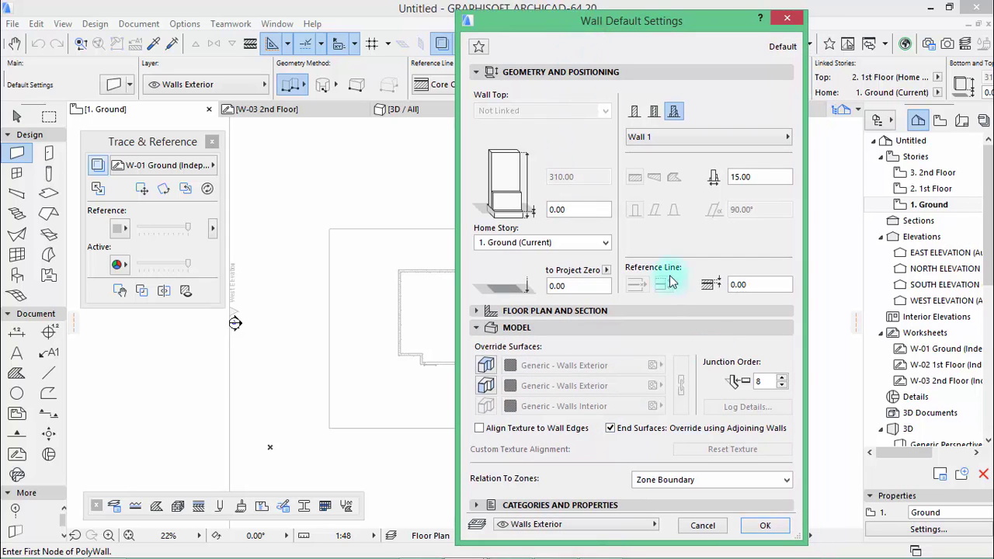
Step: Start the profiled polywall along the top edge, right-side jog and bottom run
{"action": "left_click", "coordinate": [765, 526]}
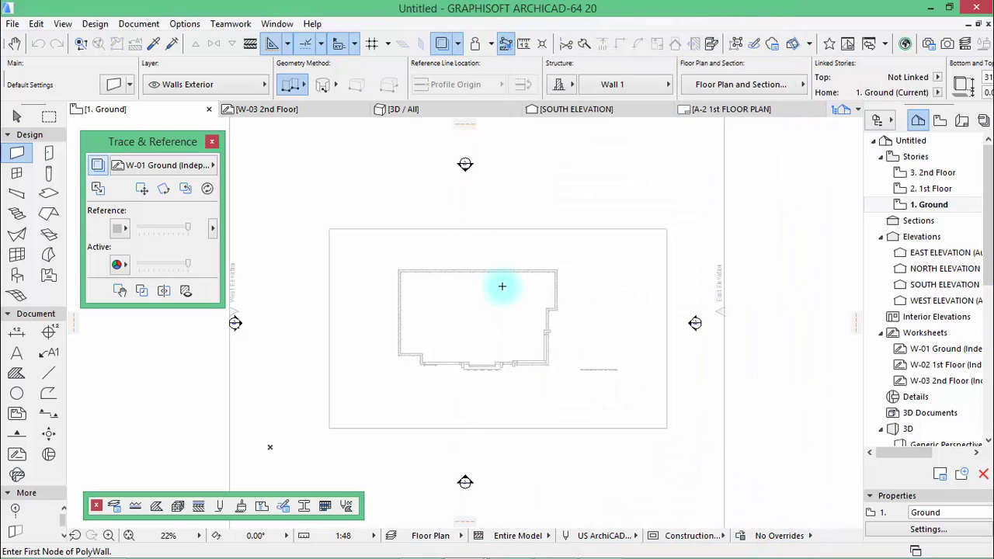
{"action": "scroll", "coordinate": [506, 284], "scroll_direction": "up", "scroll_amount": 5}
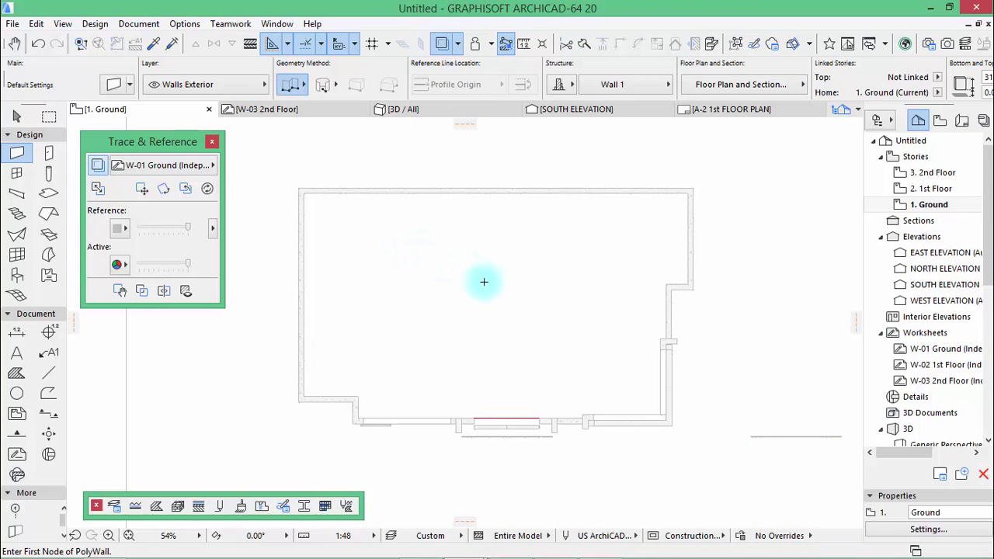
{"action": "left_click", "coordinate": [303, 190]}
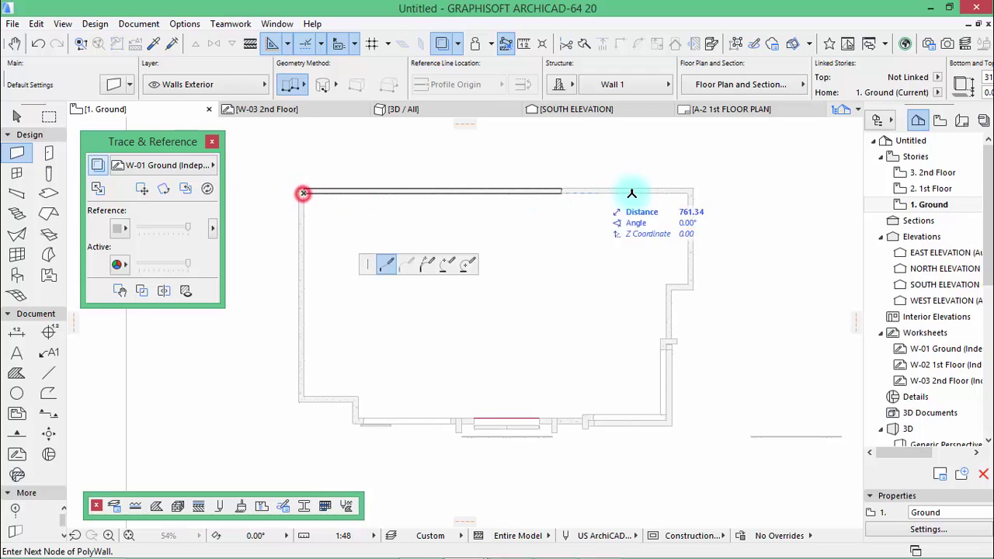
{"action": "left_click", "coordinate": [688, 192]}
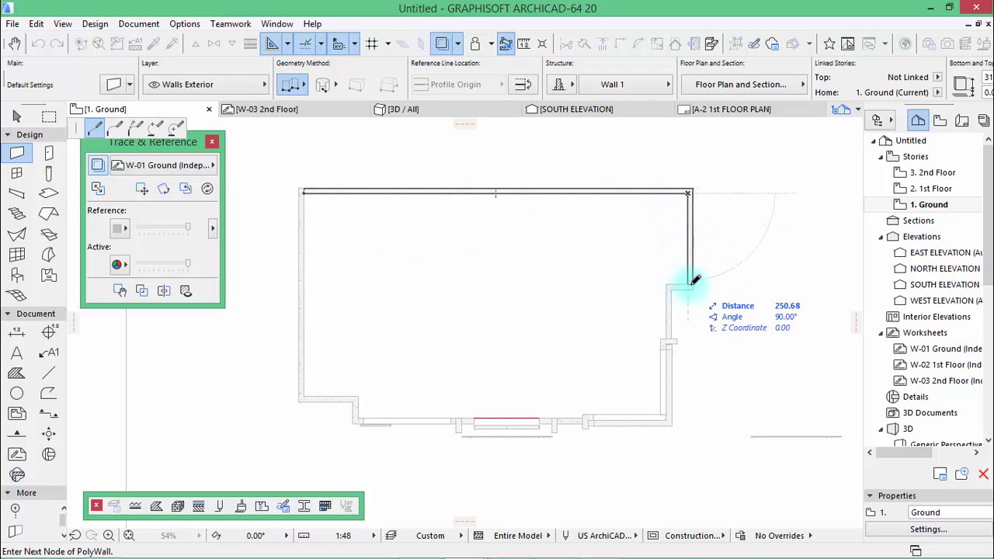
{"action": "left_click", "coordinate": [691, 284]}
{"action": "left_click", "coordinate": [667, 285]}
{"action": "scroll", "coordinate": [678, 348], "scroll_direction": "up", "scroll_amount": 5}
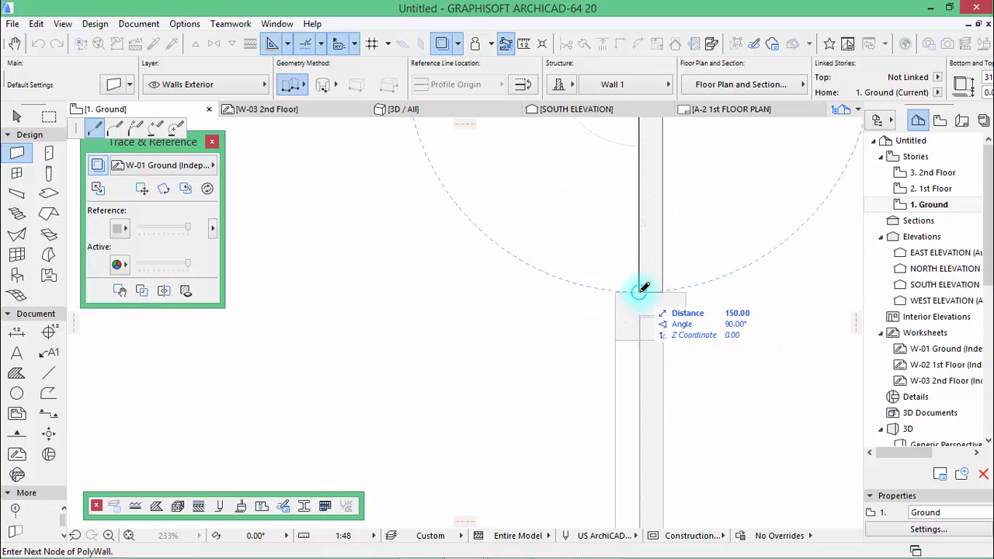
{"action": "left_click", "coordinate": [638, 291]}
{"action": "scroll", "coordinate": [599, 231], "scroll_direction": "down", "scroll_amount": 4}
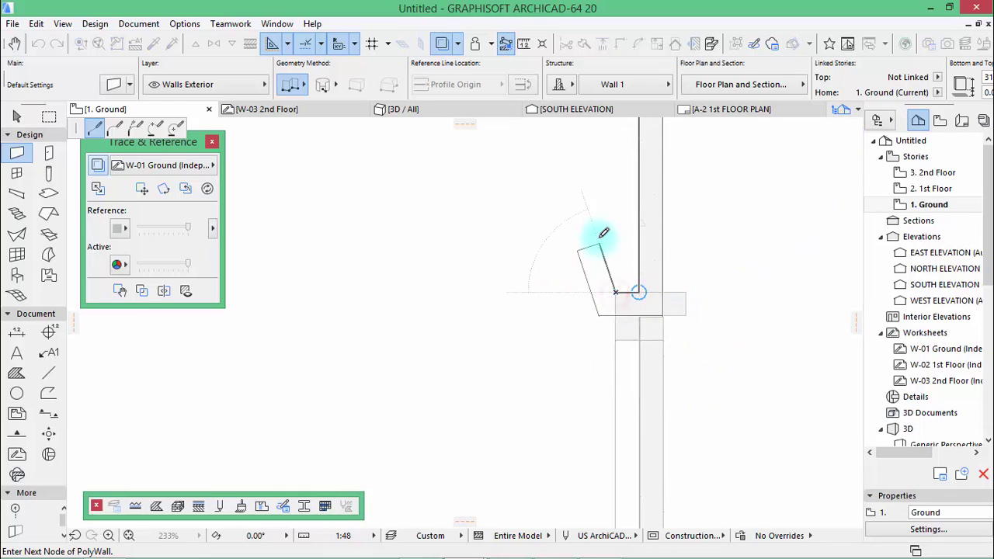
{"action": "scroll", "coordinate": [606, 338], "scroll_direction": "up", "scroll_amount": 3}
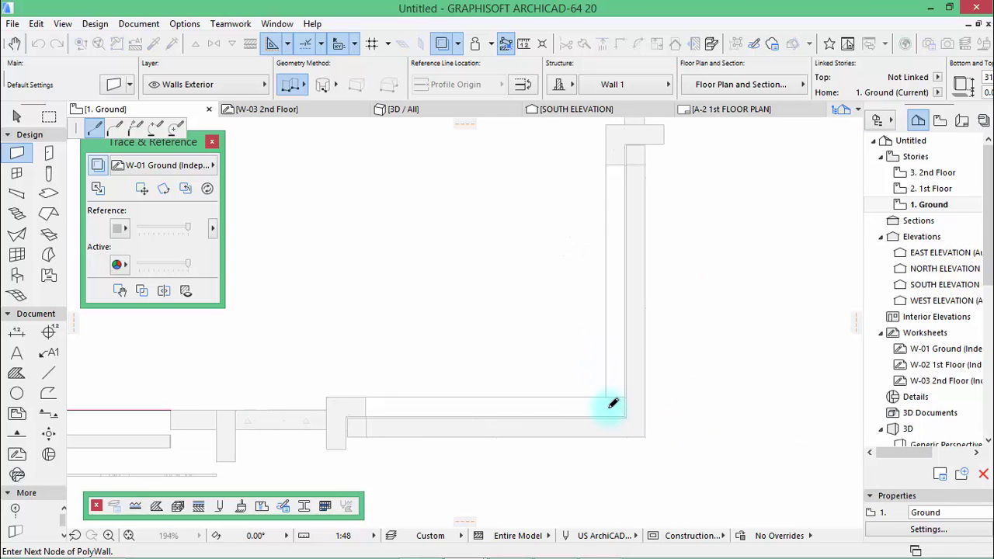
{"action": "left_click", "coordinate": [606, 396]}
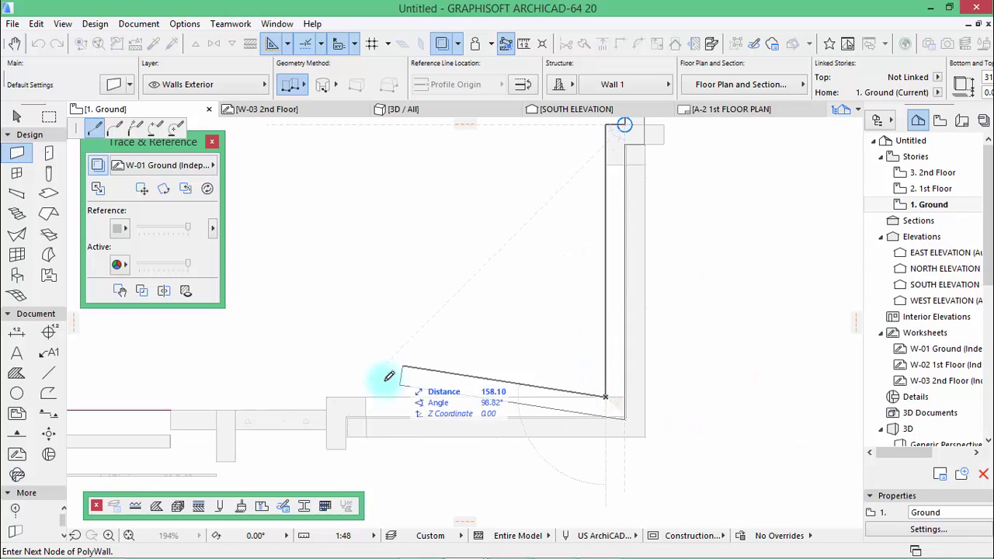
{"action": "left_click", "coordinate": [325, 396]}
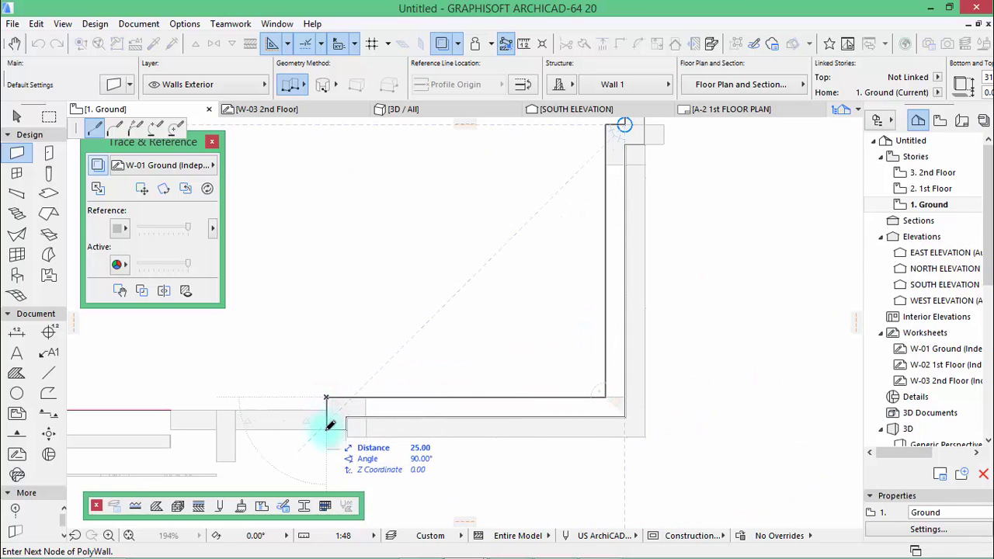
{"action": "left_click", "coordinate": [330, 406]}
Step: Trace the lower-left corners and close the wall at the starting corner
{"action": "scroll", "coordinate": [342, 406], "scroll_direction": "down", "scroll_amount": 2}
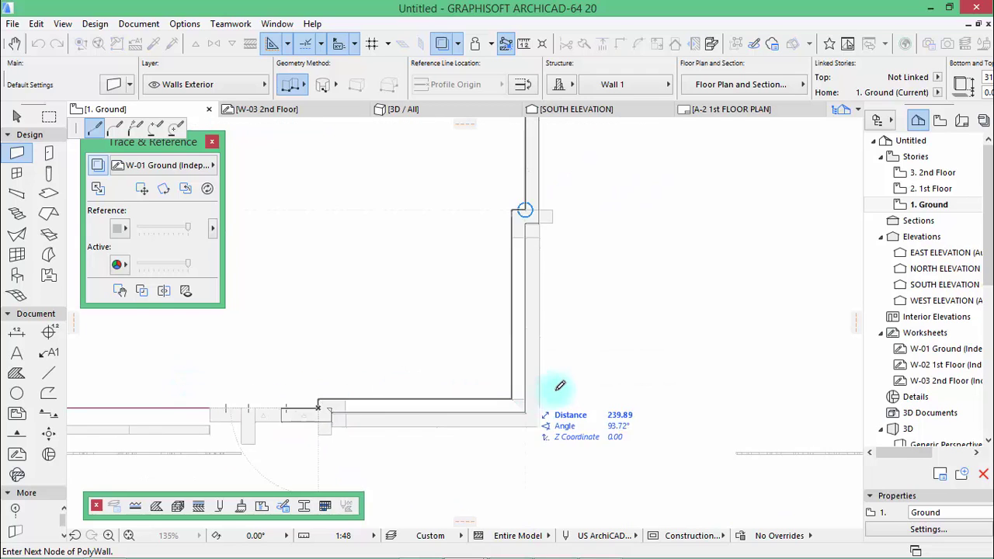
{"action": "scroll", "coordinate": [543, 392], "scroll_direction": "down", "scroll_amount": 4}
{"action": "scroll", "coordinate": [157, 395], "scroll_direction": "down", "scroll_amount": 2}
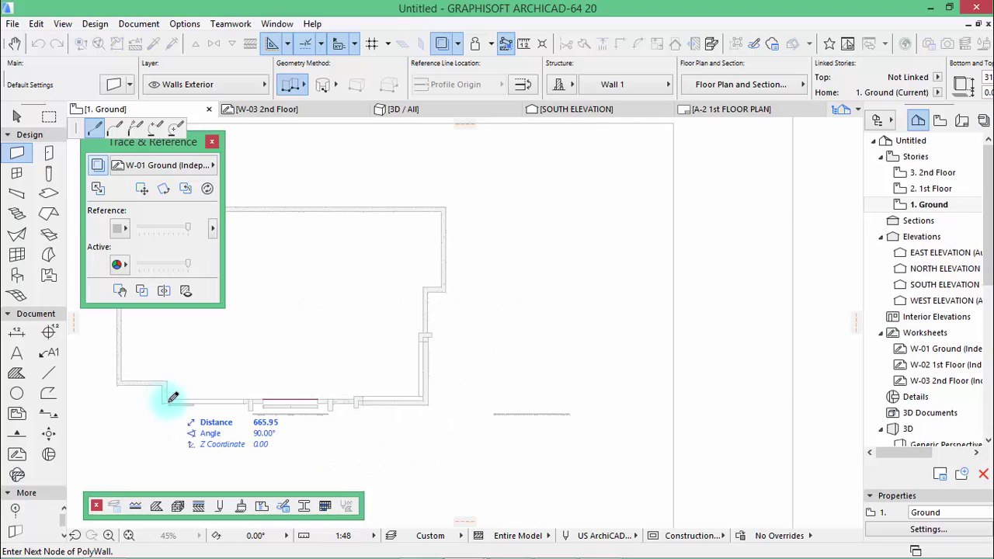
{"action": "left_click", "coordinate": [166, 399]}
{"action": "left_click", "coordinate": [166, 381]}
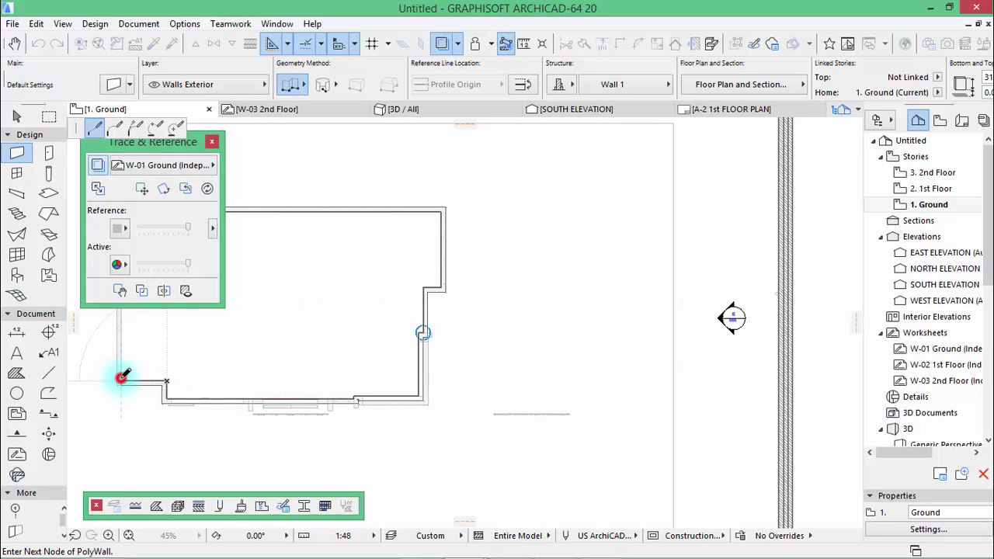
{"action": "left_click", "coordinate": [121, 379]}
{"action": "middle_click_drag", "start_coordinate": [148, 354], "coordinate": [502, 386]}
{"action": "scroll", "coordinate": [504, 381], "scroll_direction": "up", "scroll_amount": 2}
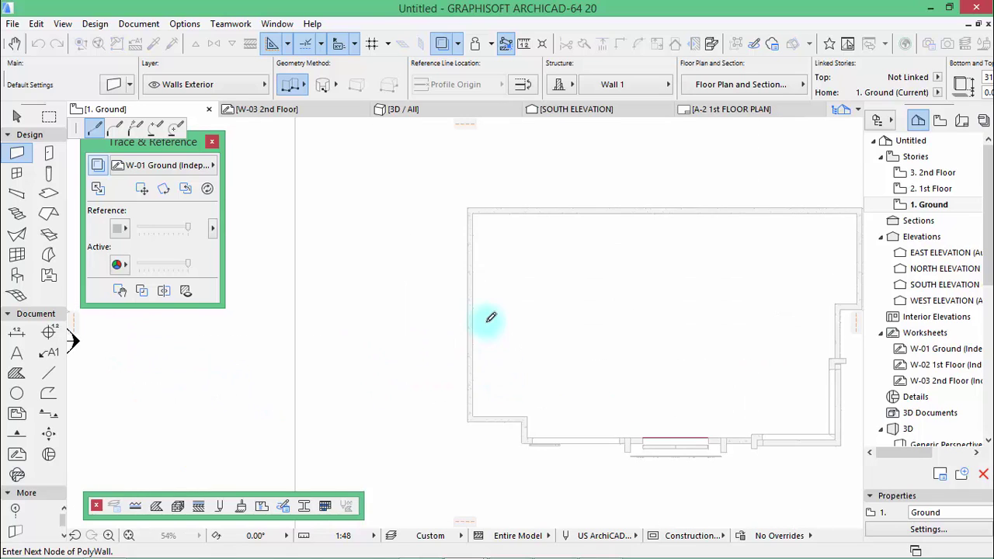
{"action": "left_click", "coordinate": [475, 212]}
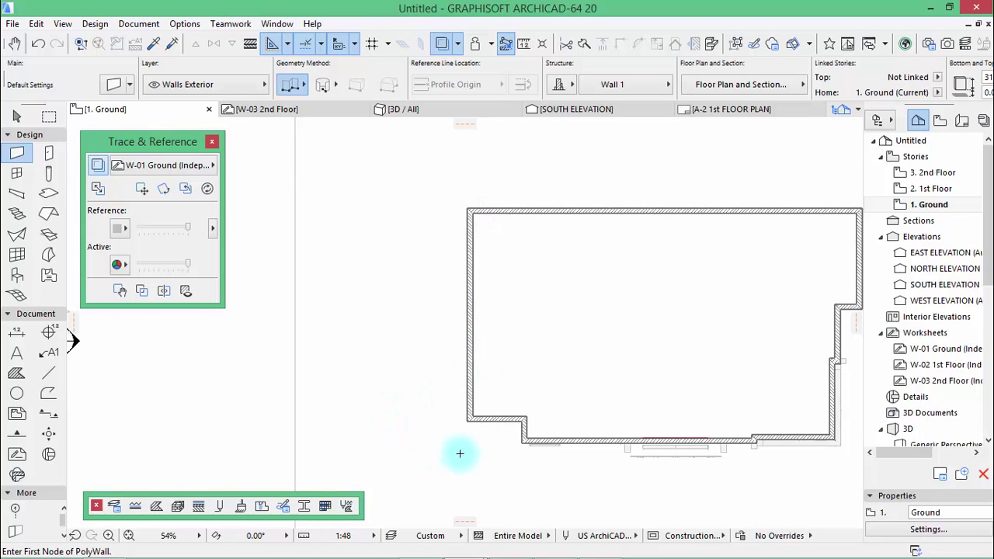
{"action": "middle_click_drag", "start_coordinate": [594, 340], "coordinate": [453, 349]}
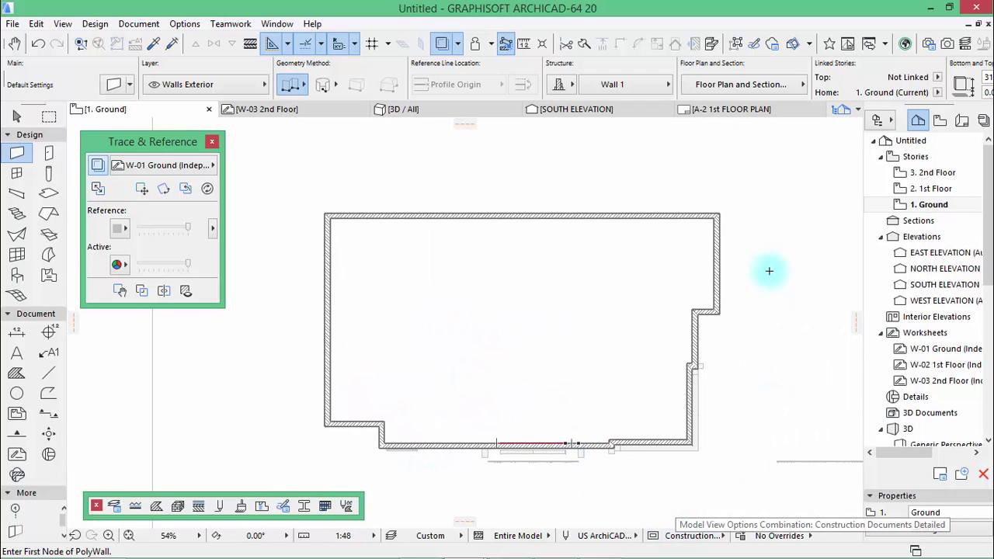
Step: Open the 1st Floor story and trace the W-02 1st Floor worksheet
{"action": "double_click", "coordinate": [930, 189]}
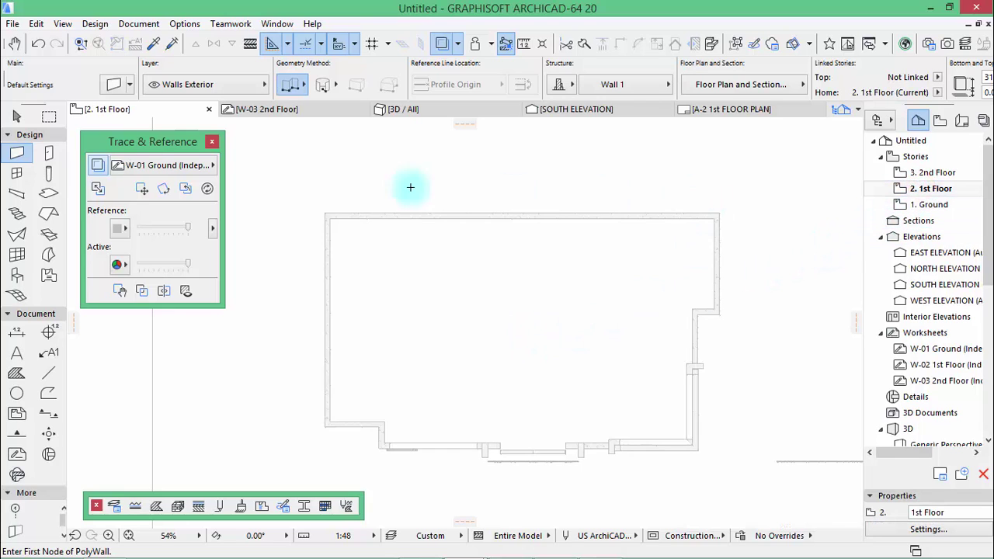
{"action": "left_click", "coordinate": [166, 165]}
{"action": "left_click", "coordinate": [267, 160]}
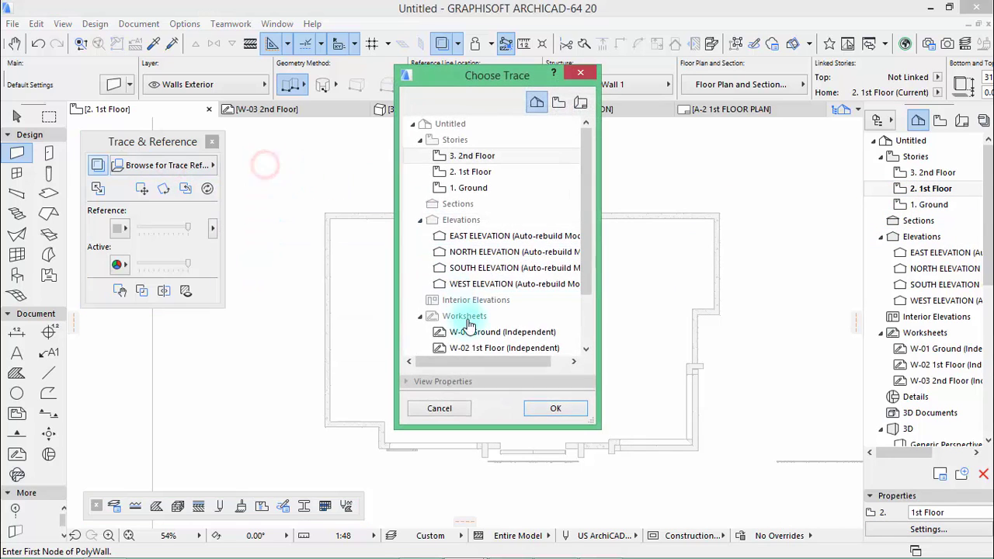
{"action": "left_click_drag", "start_coordinate": [588, 281], "coordinate": [588, 294]}
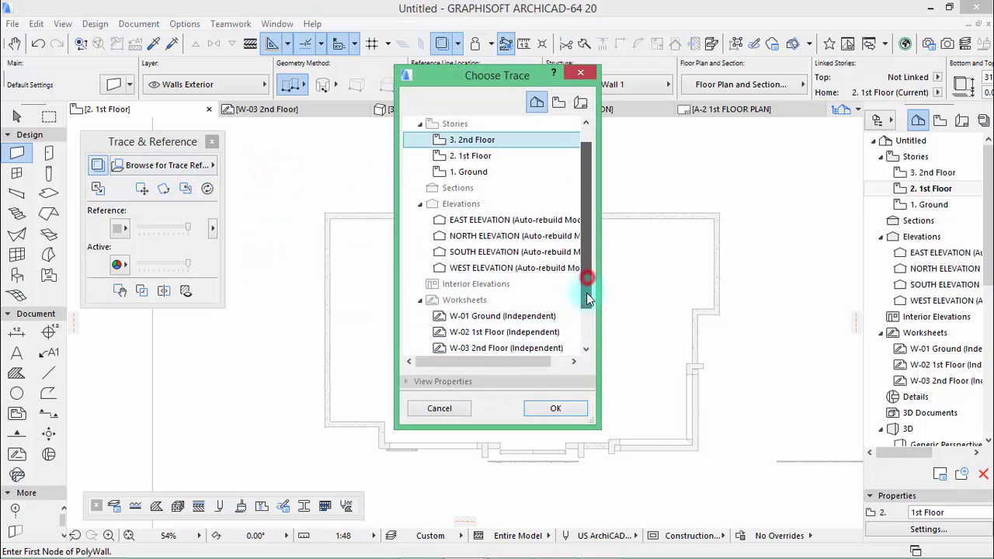
{"action": "left_click", "coordinate": [470, 333]}
{"action": "left_click", "coordinate": [556, 408]}
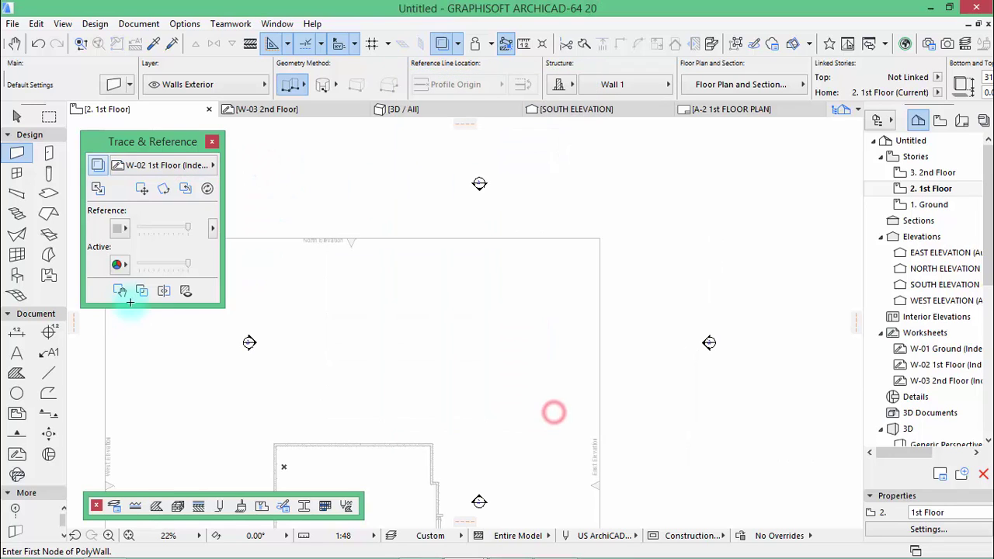
Step: Move the trace reference so its wall corner aligns with the ground-floor walls
{"action": "left_click", "coordinate": [142, 191]}
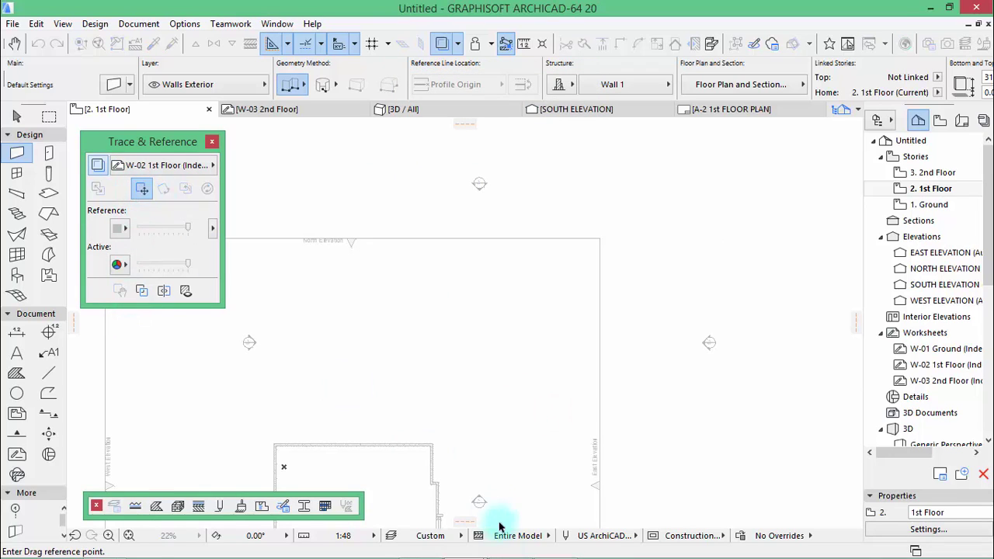
{"action": "left_click", "coordinate": [433, 447]}
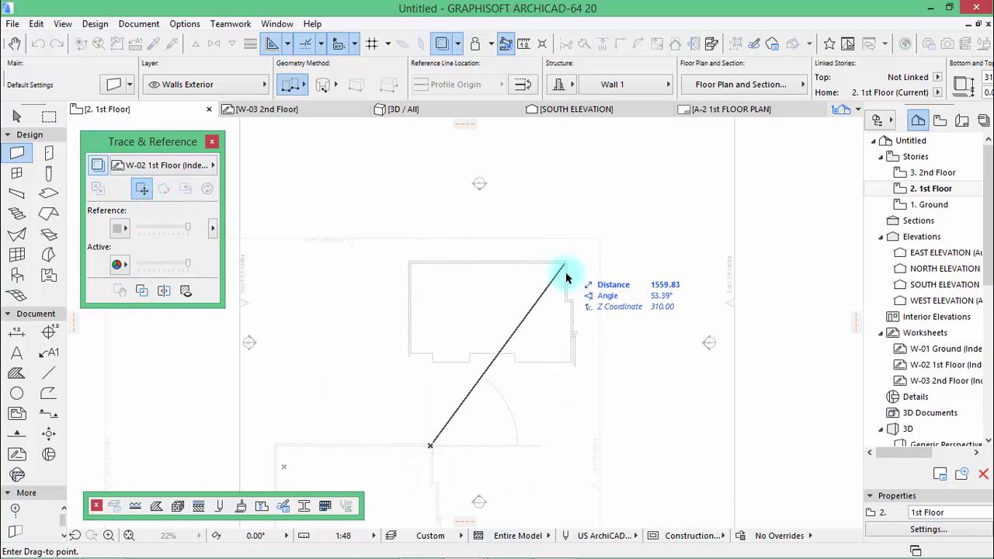
{"action": "left_click", "coordinate": [577, 277]}
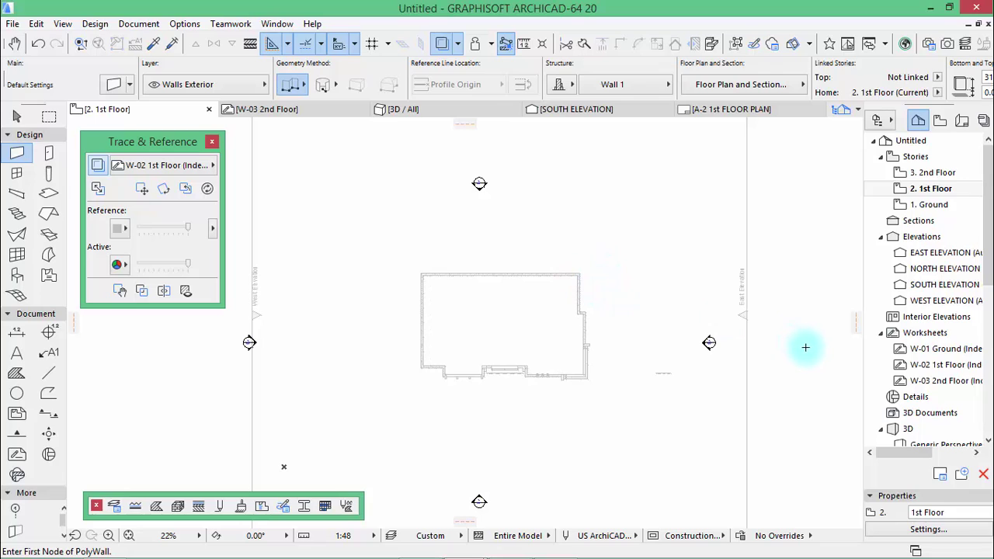
{"action": "scroll", "coordinate": [575, 295], "scroll_direction": "up", "scroll_amount": 3}
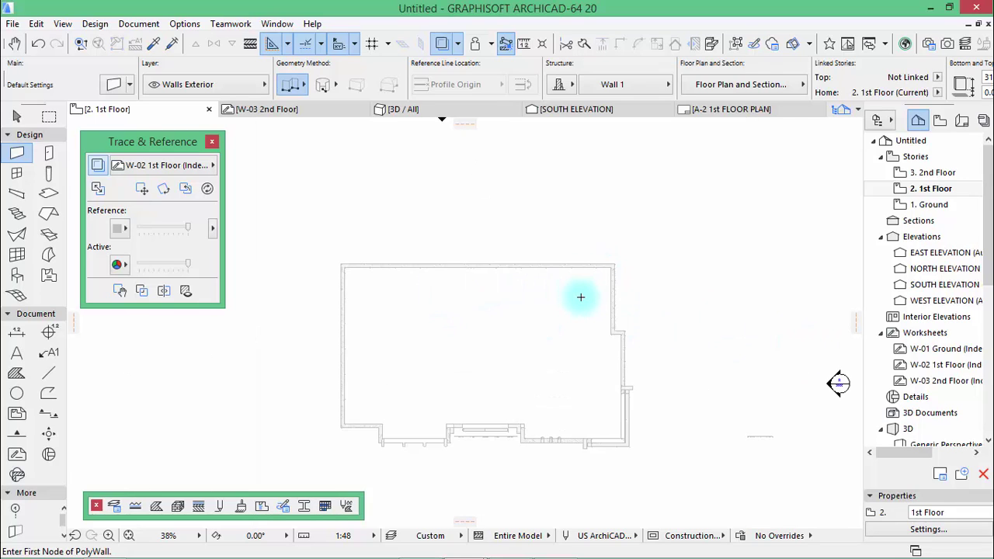
{"action": "scroll", "coordinate": [581, 297], "scroll_direction": "up", "scroll_amount": 1}
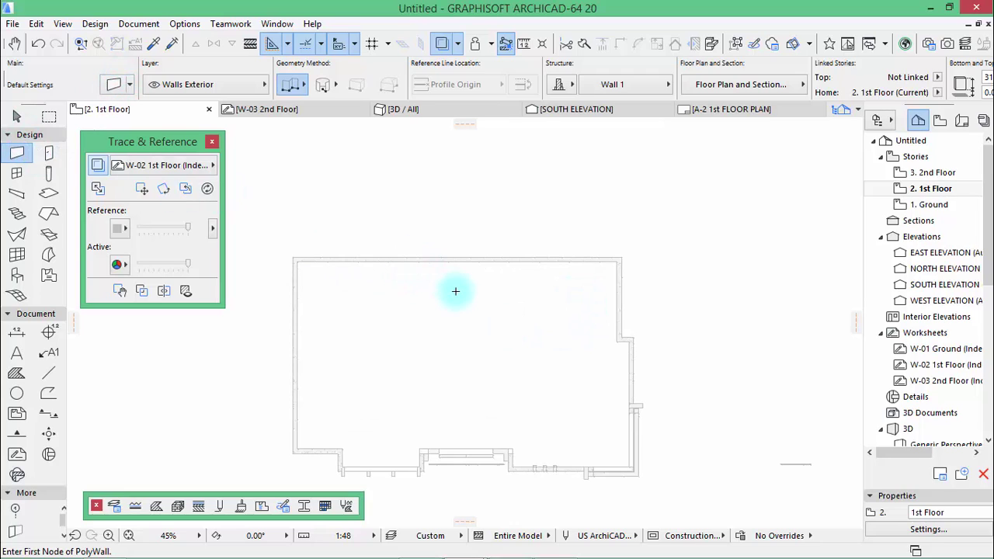
Step: Start the 1st-floor polywall at the top-left with flipped side, tracing corners to bottom-left
{"action": "key", "text": "Escape"}
{"action": "left_click", "coordinate": [16, 154]}
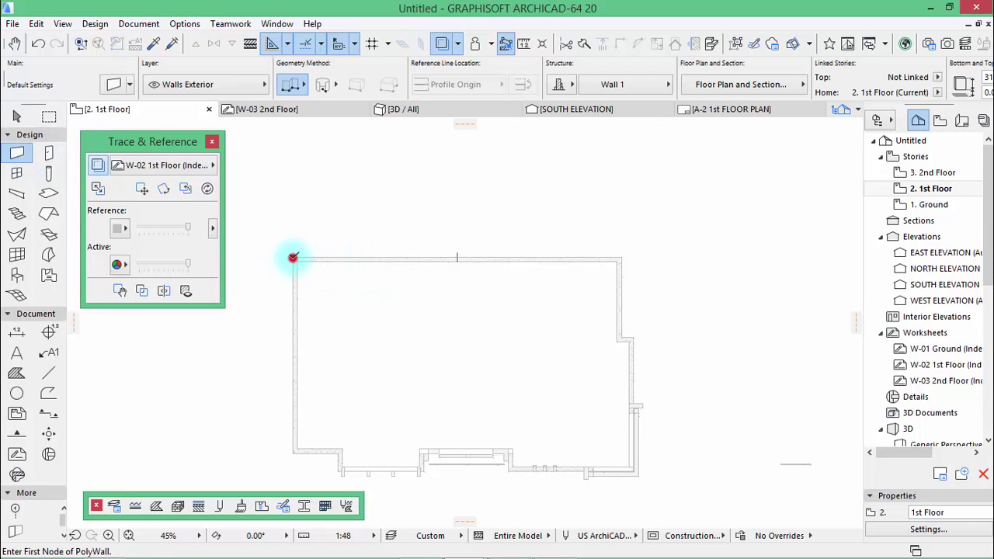
{"action": "left_click", "coordinate": [293, 258]}
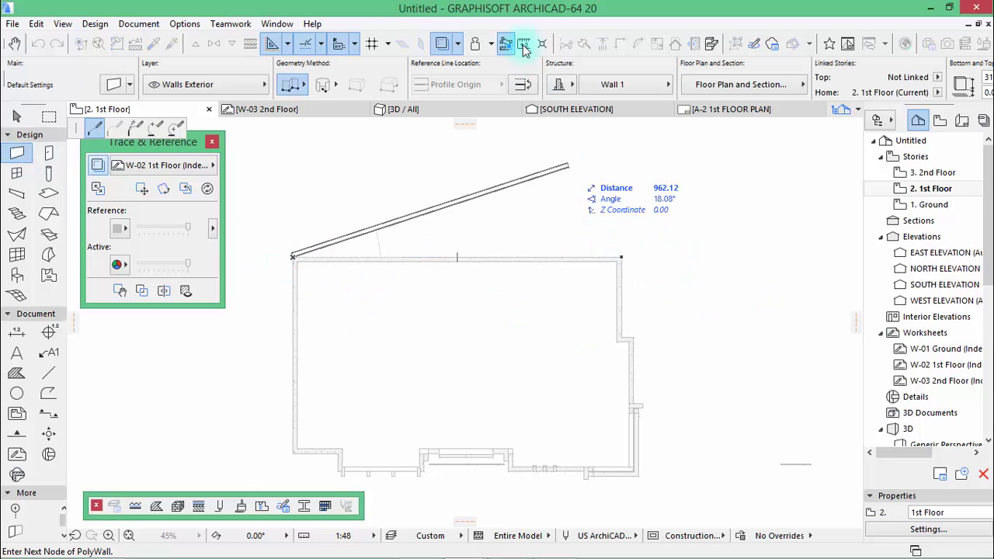
{"action": "left_click", "coordinate": [521, 88]}
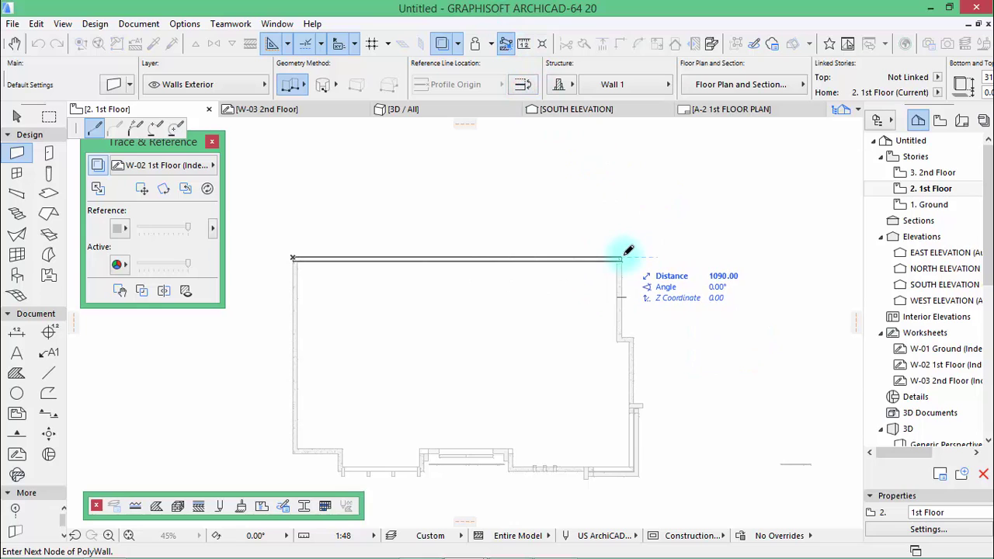
{"action": "scroll", "coordinate": [633, 337], "scroll_direction": "up", "scroll_amount": 5}
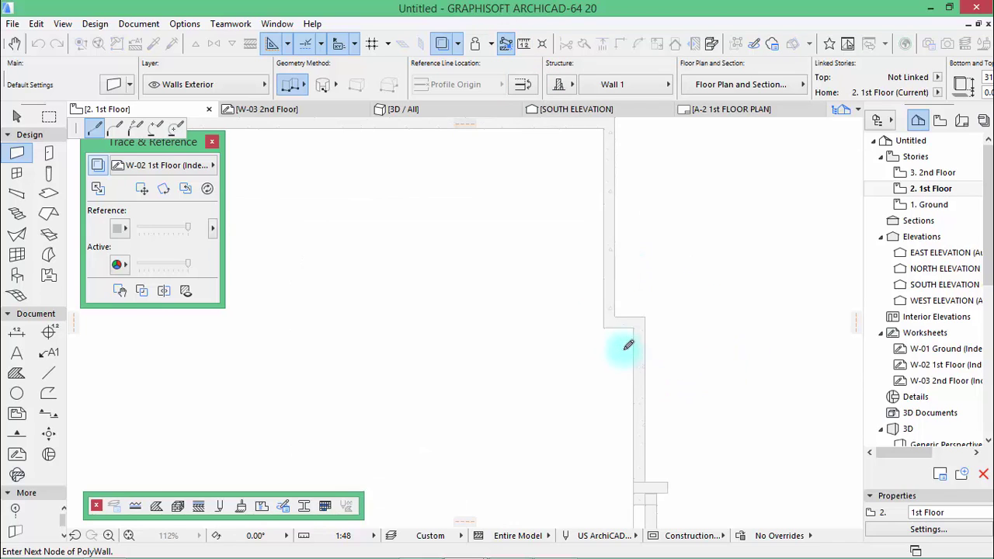
{"action": "left_click", "coordinate": [614, 316]}
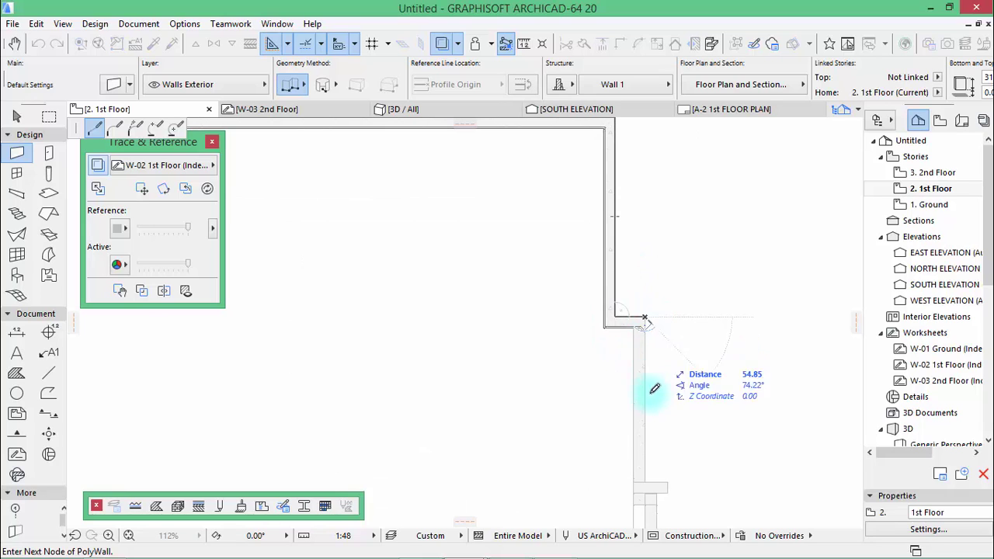
{"action": "scroll", "coordinate": [635, 339], "scroll_direction": "down", "scroll_amount": 4}
{"action": "scroll", "coordinate": [648, 458], "scroll_direction": "up", "scroll_amount": 8}
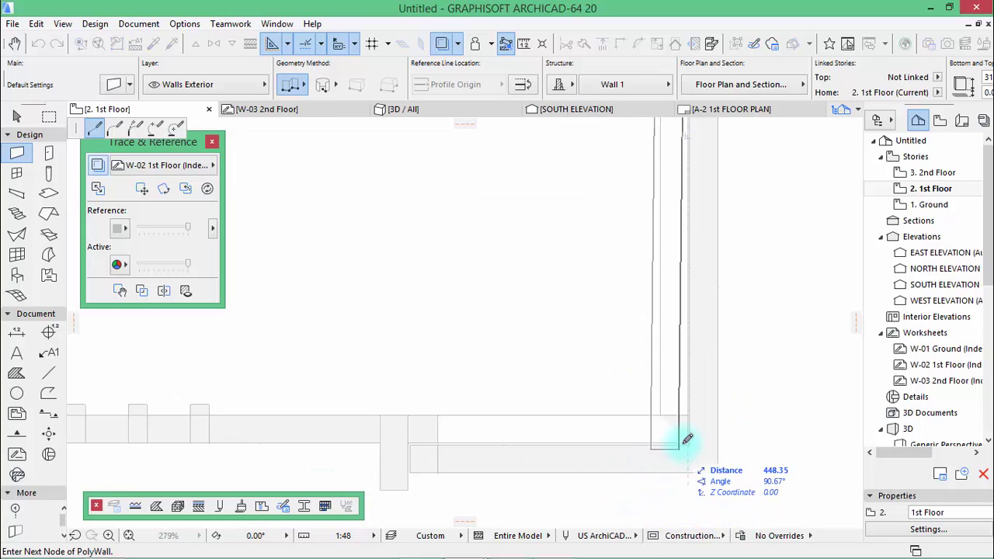
{"action": "left_click", "coordinate": [688, 442]}
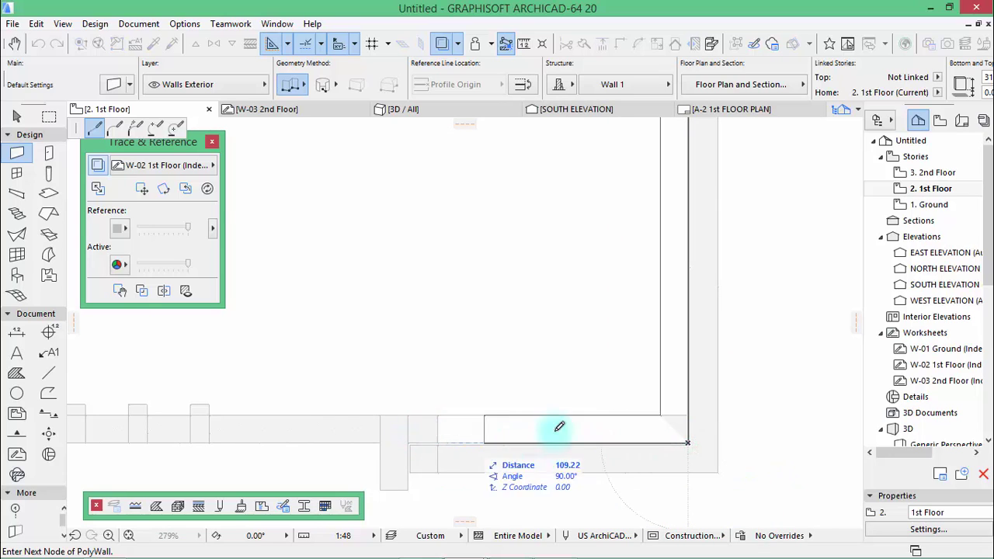
{"action": "scroll", "coordinate": [583, 422], "scroll_direction": "down", "scroll_amount": 4}
{"action": "scroll", "coordinate": [300, 424], "scroll_direction": "up", "scroll_amount": 3}
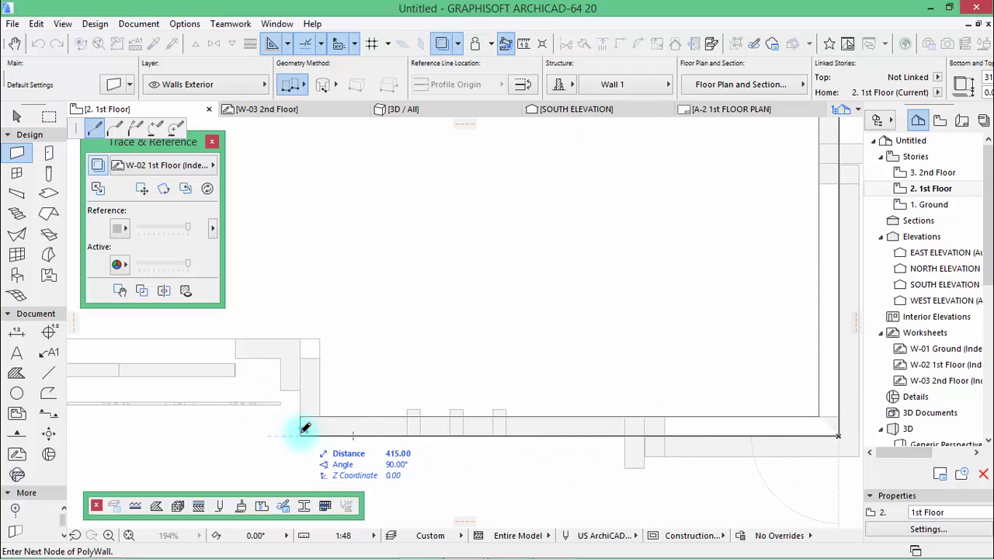
{"action": "left_click", "coordinate": [301, 434]}
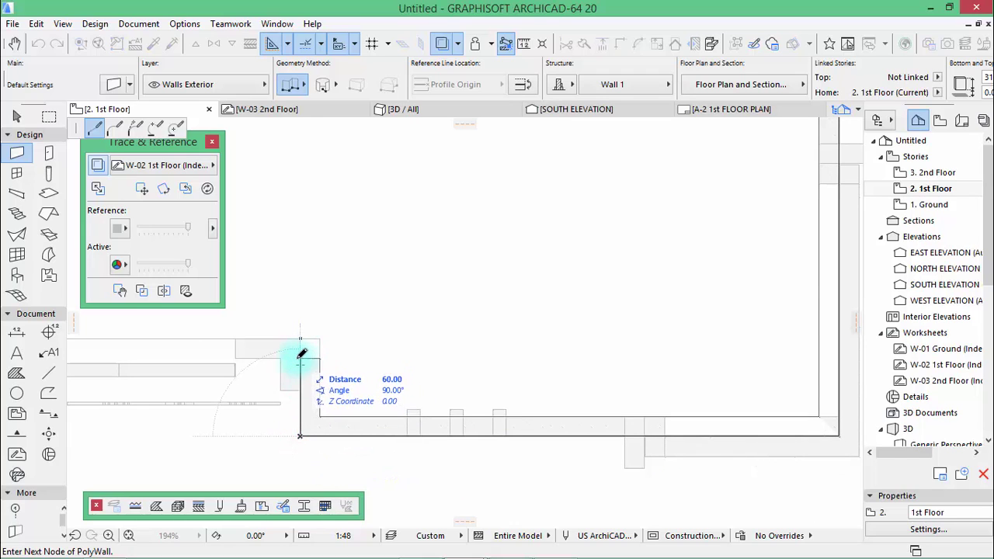
Step: Trace the inner step nodes (60.00 down, 150.00 left) and close the loop at top-left
{"action": "scroll", "coordinate": [800, 340], "scroll_direction": "down", "scroll_amount": 5}
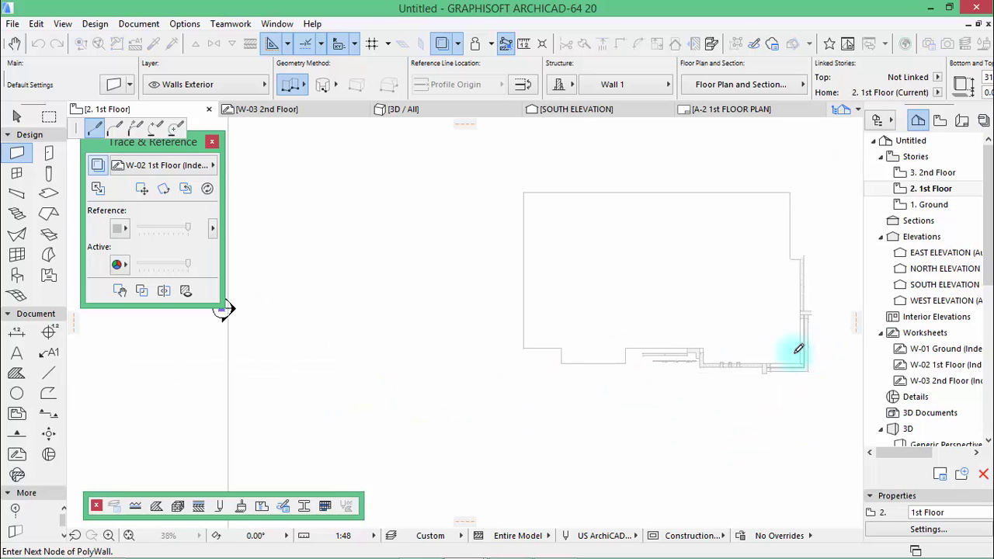
{"action": "scroll", "coordinate": [615, 359], "scroll_direction": "up", "scroll_amount": 3}
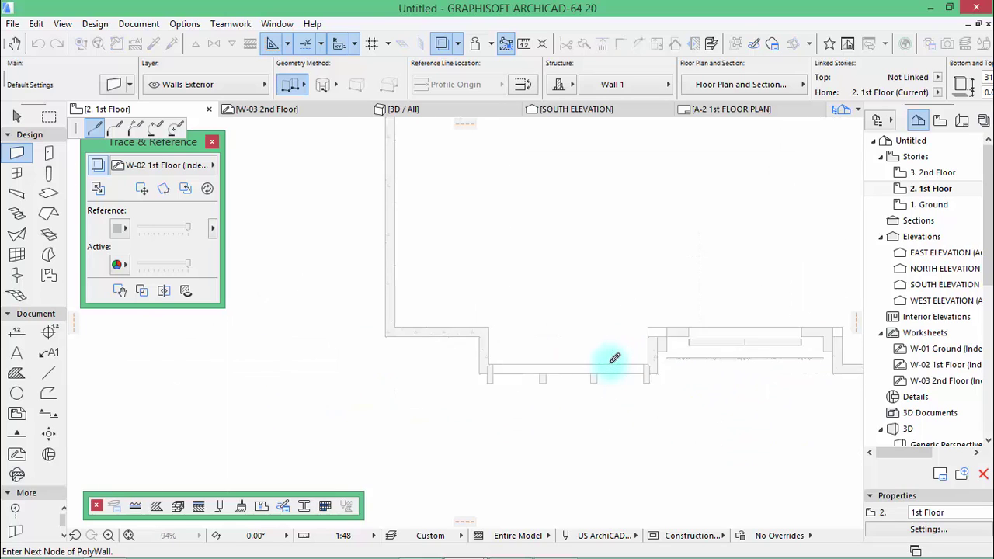
{"action": "left_click", "coordinate": [655, 332]}
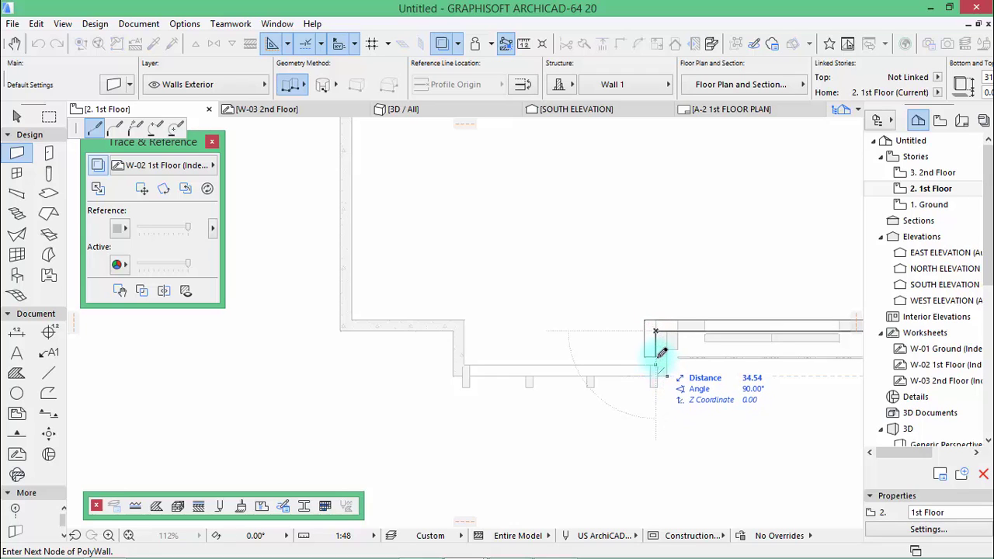
{"action": "left_click", "coordinate": [660, 362]}
{"action": "left_click", "coordinate": [666, 330]}
{"action": "left_click", "coordinate": [666, 376]}
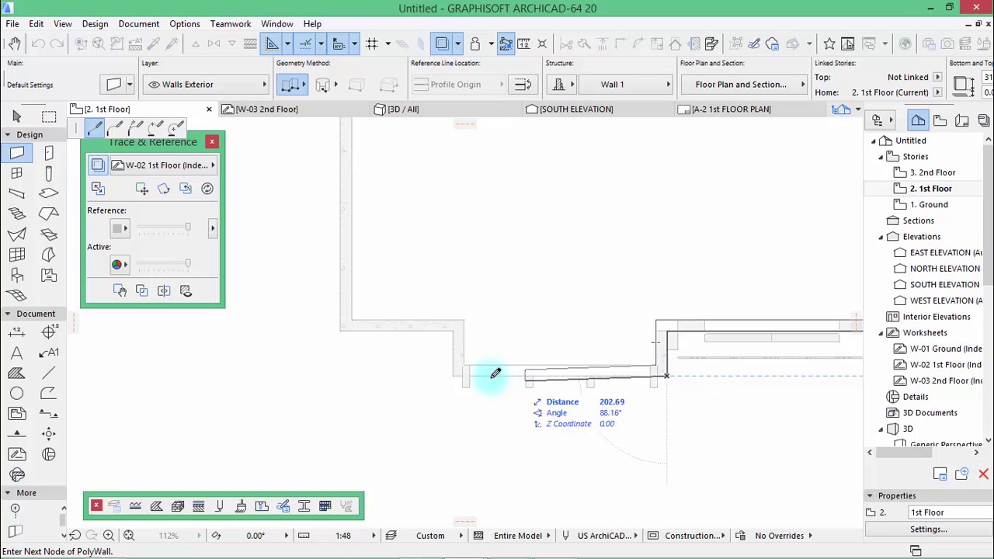
{"action": "left_click", "coordinate": [452, 376]}
{"action": "left_click", "coordinate": [455, 329]}
{"action": "left_click", "coordinate": [342, 331]}
{"action": "scroll", "coordinate": [345, 399], "scroll_direction": "down", "scroll_amount": 3}
{"action": "left_click", "coordinate": [344, 132]}
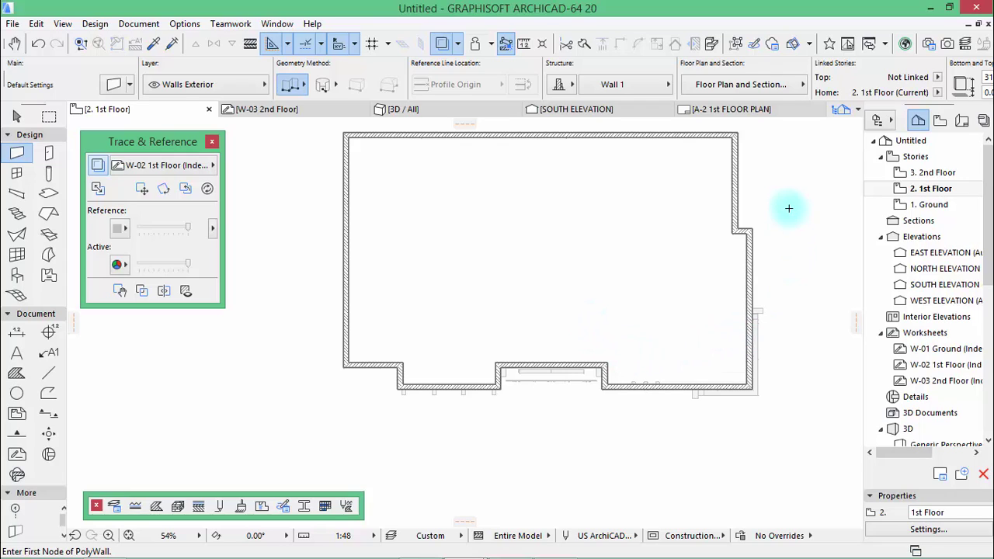
Step: From the 2nd Floor story, make the W-03 2nd Floor worksheet the trace reference
{"action": "left_click", "coordinate": [948, 174]}
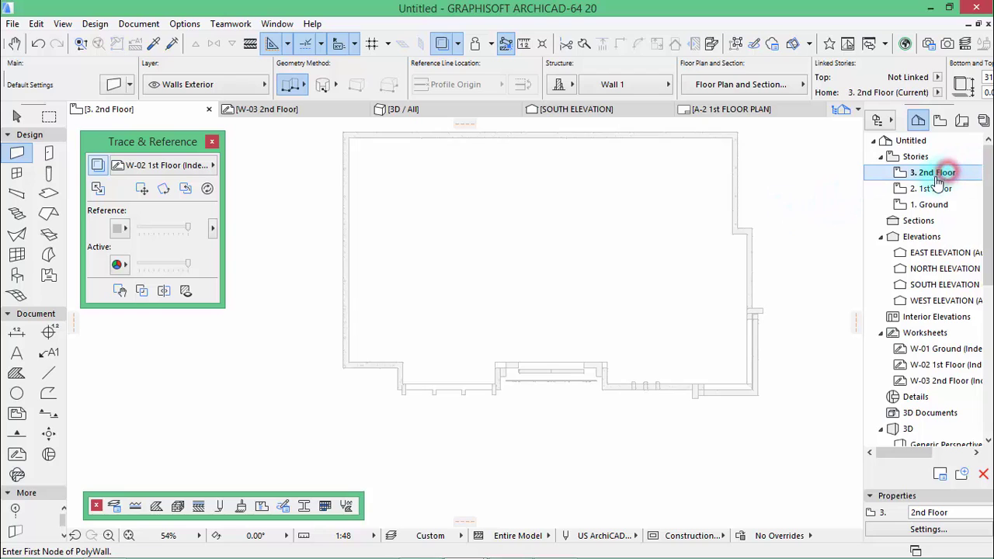
{"action": "left_click", "coordinate": [212, 165]}
{"action": "left_click", "coordinate": [315, 162]}
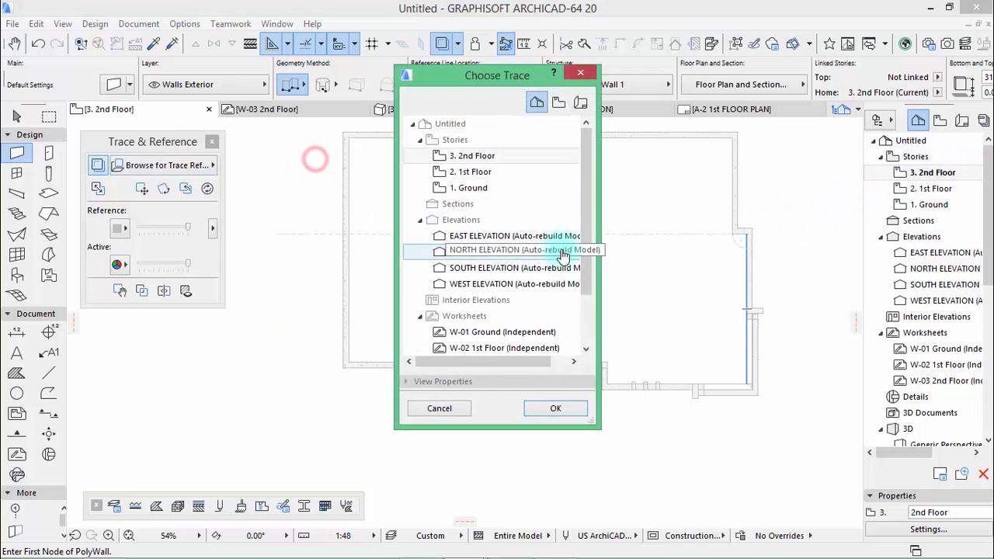
{"action": "left_click", "coordinate": [589, 289]}
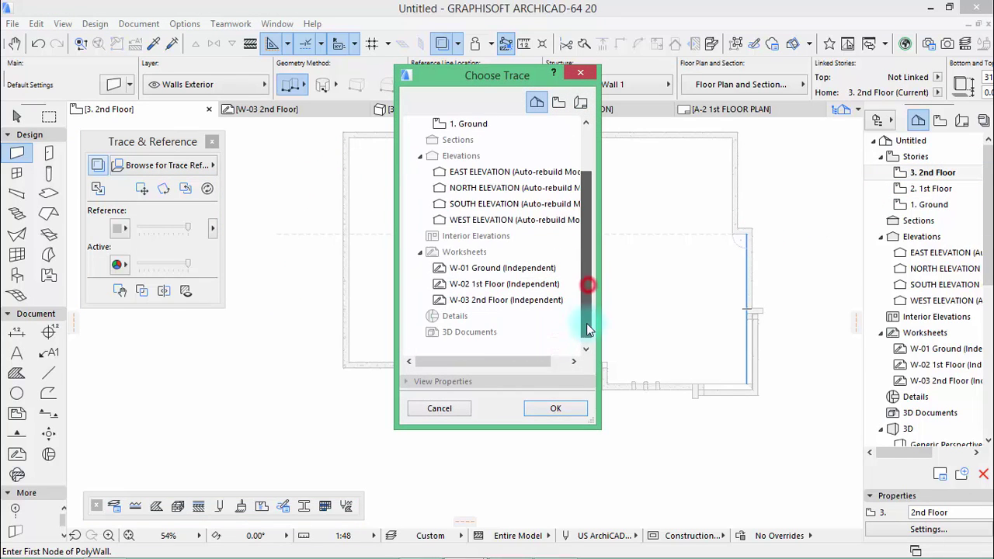
{"action": "left_click", "coordinate": [510, 300]}
{"action": "left_click", "coordinate": [556, 410]}
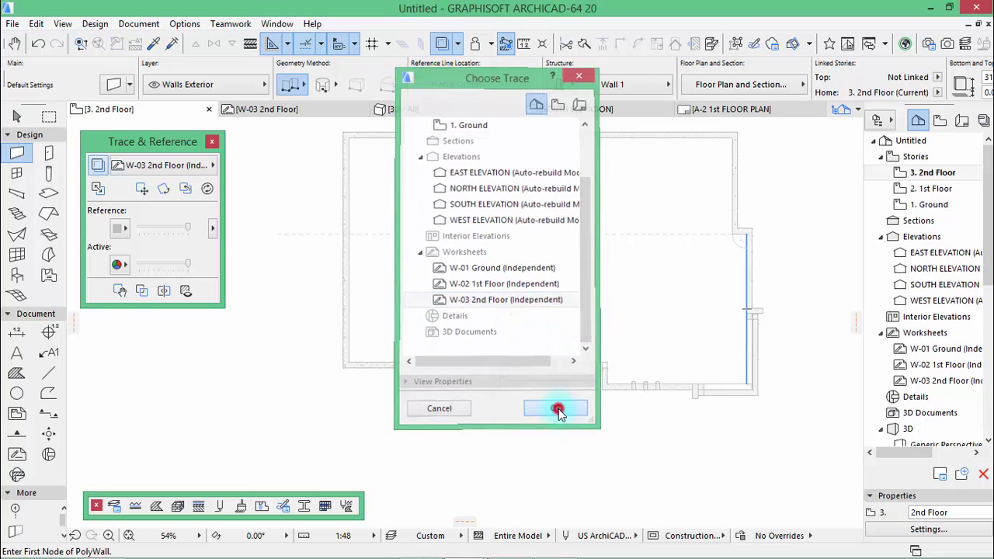
{"action": "scroll", "coordinate": [518, 369], "scroll_direction": "down", "scroll_amount": 3}
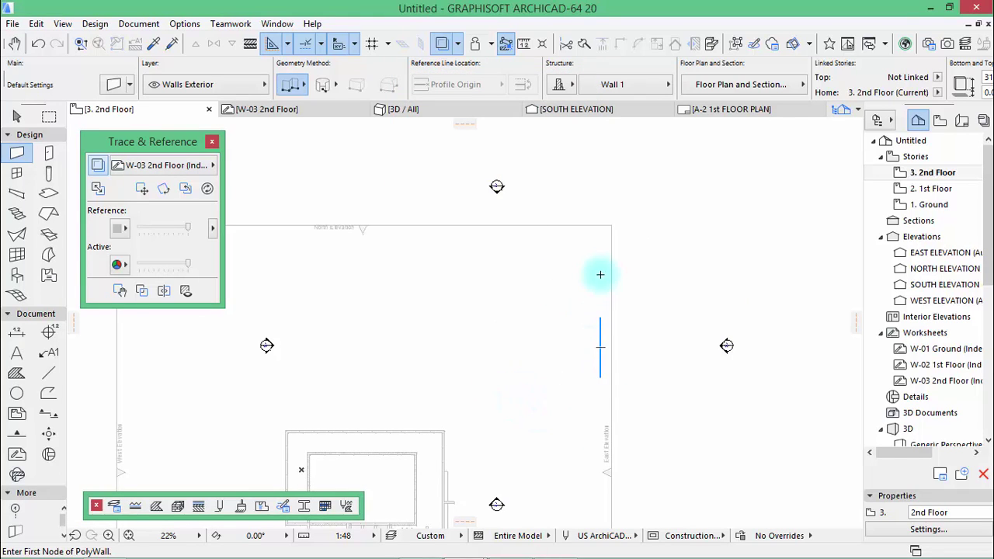
Step: Open the 1st Floor plan from the Navigator
{"action": "left_click", "coordinate": [931, 192]}
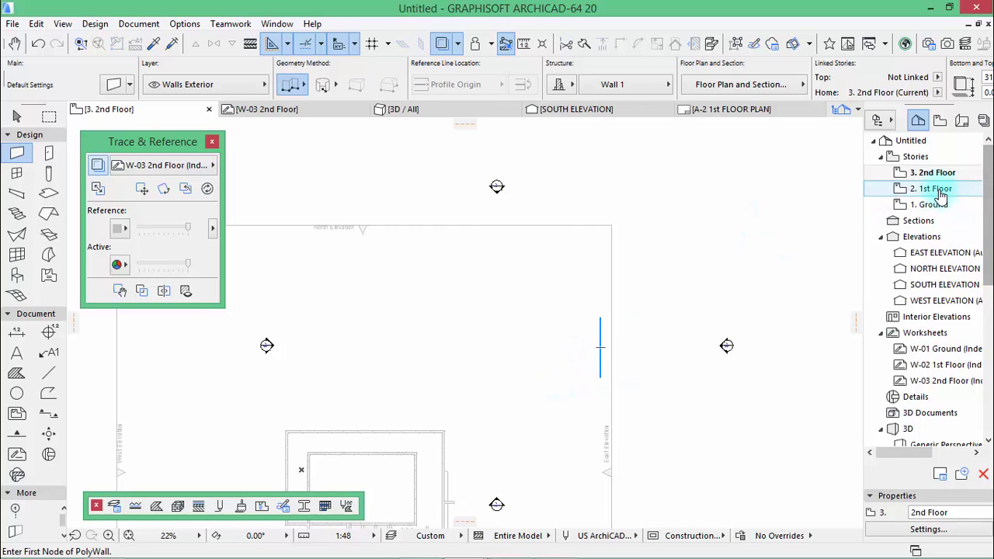
{"action": "double_click", "coordinate": [938, 192]}
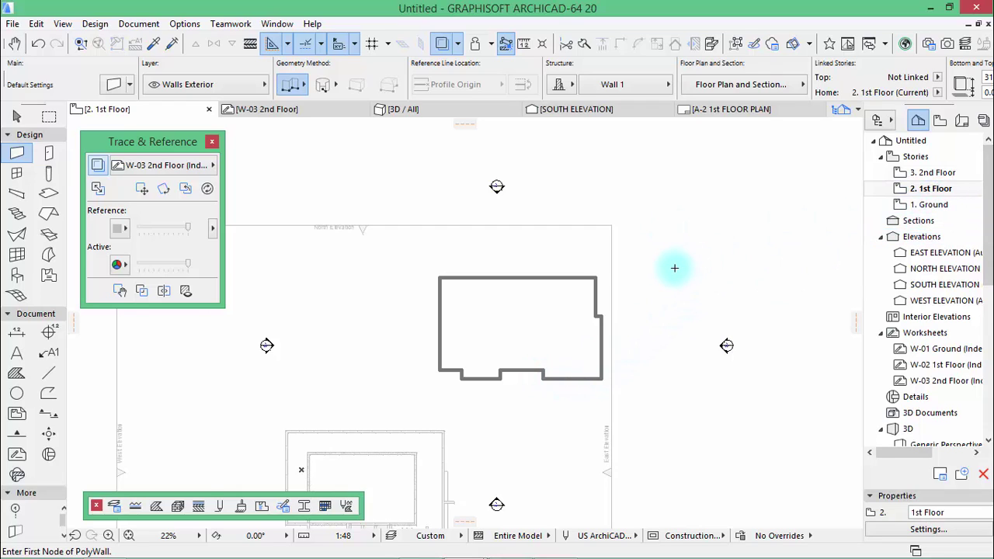
{"action": "scroll", "coordinate": [674, 268], "scroll_direction": "up", "scroll_amount": 1}
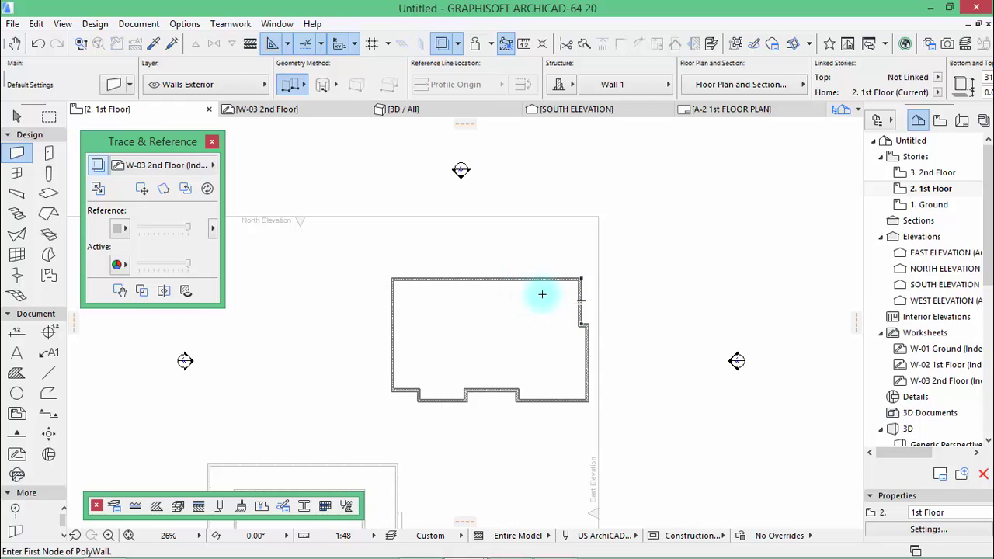
Step: Select all 1st Floor walls and set the trace to the story below
{"action": "left_click", "coordinate": [581, 283], "text": "shift"}
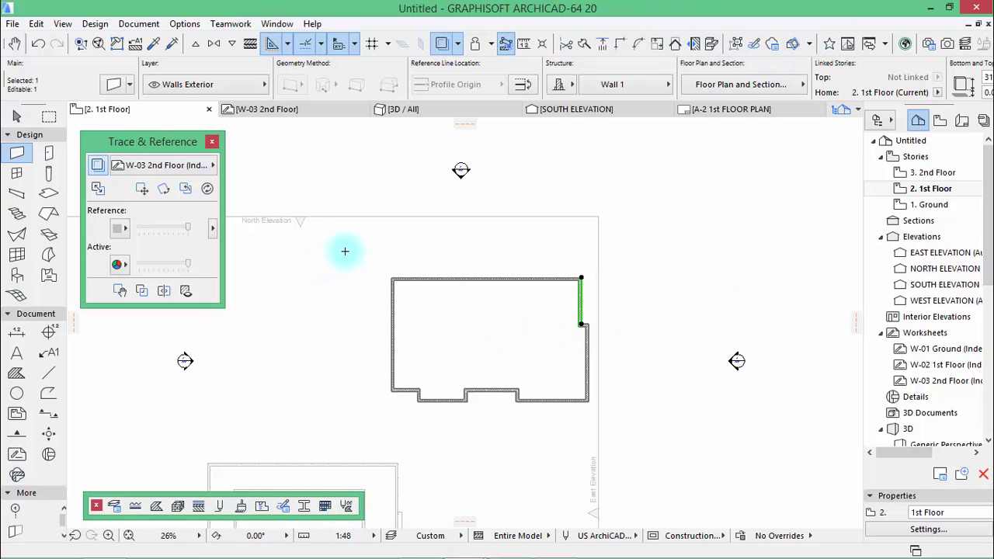
{"action": "key", "text": "Escape"}
{"action": "key", "text": "ctrl+a"}
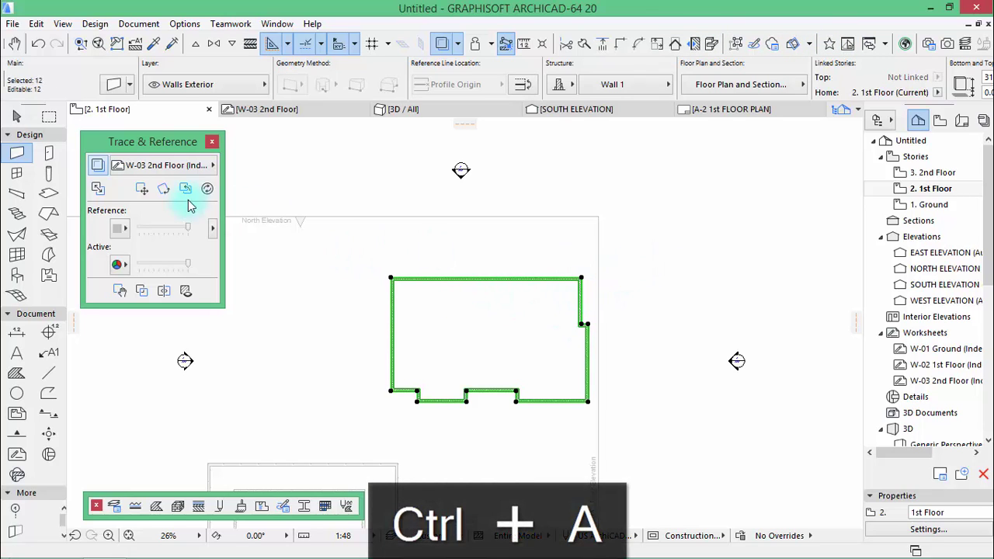
{"action": "left_click", "coordinate": [187, 166]}
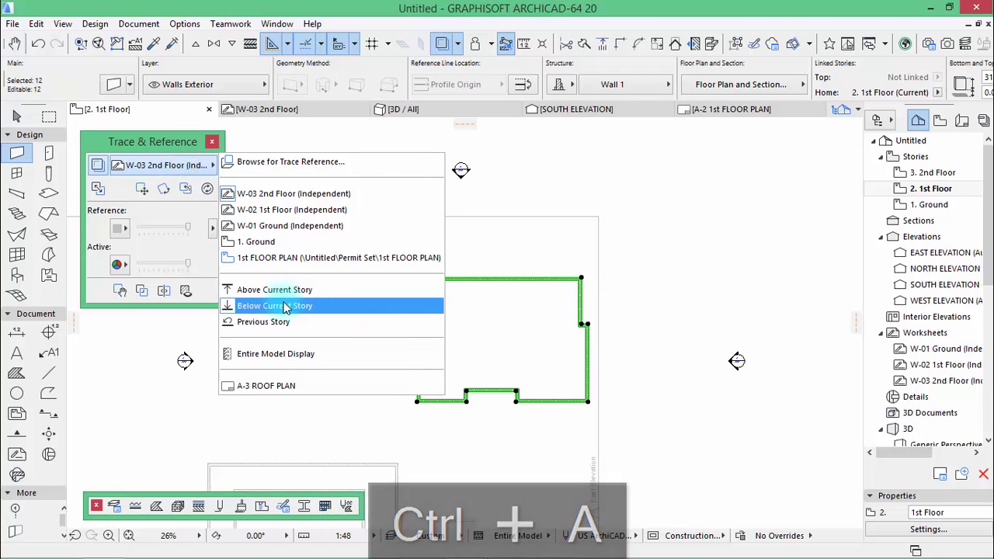
{"action": "left_click", "coordinate": [249, 308]}
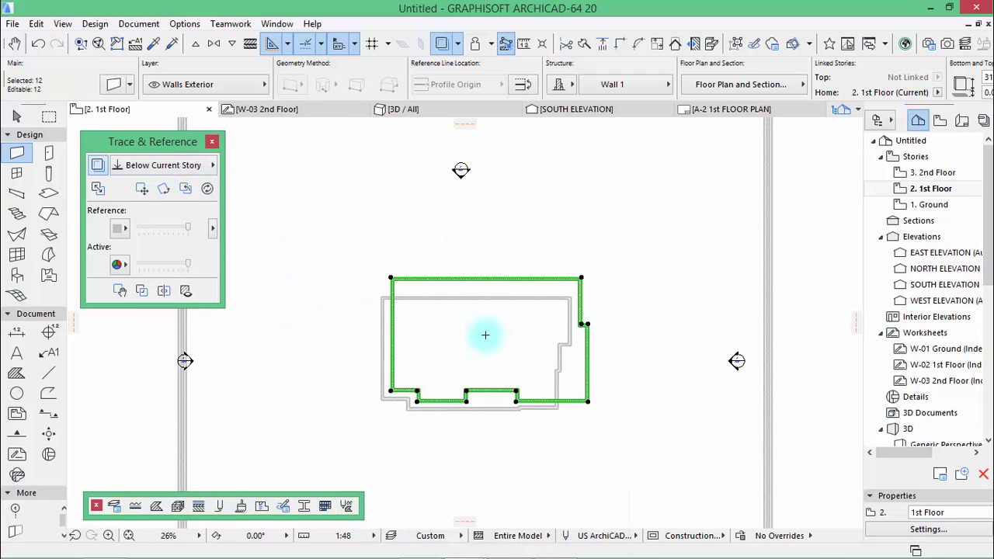
Step: Drag the selected walls onto the matching ground-floor trace corner, then go up to the 2nd Floor
{"action": "key", "text": "ctrl+d"}
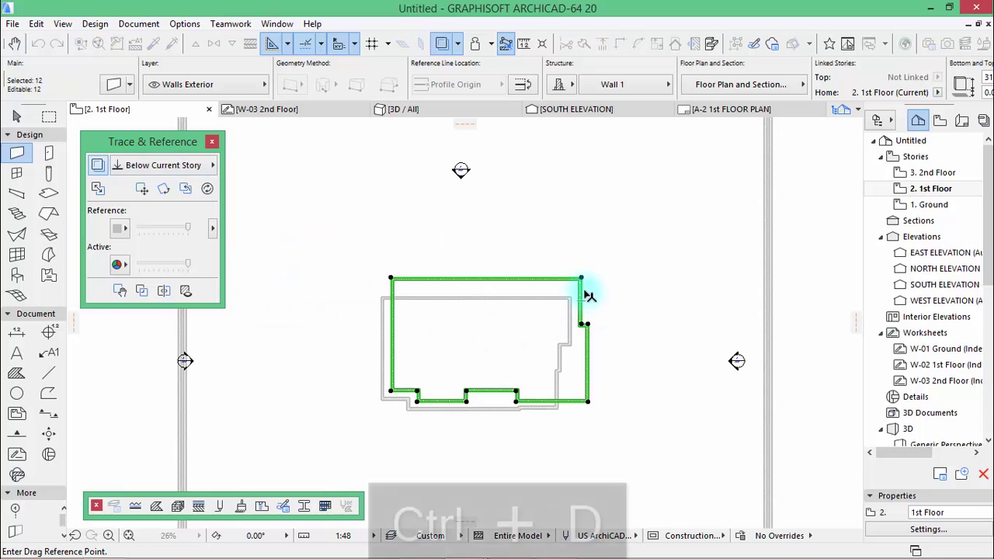
{"action": "left_click", "coordinate": [581, 278]}
{"action": "scroll", "coordinate": [579, 291], "scroll_direction": "up", "scroll_amount": 5}
{"action": "scroll", "coordinate": [573, 309], "scroll_direction": "up", "scroll_amount": 5}
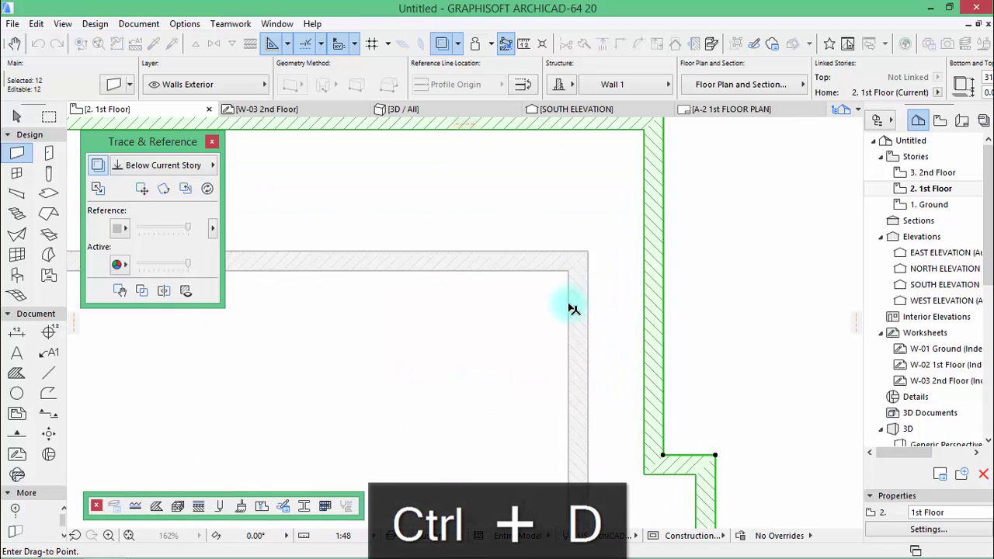
{"action": "left_click", "coordinate": [587, 252]}
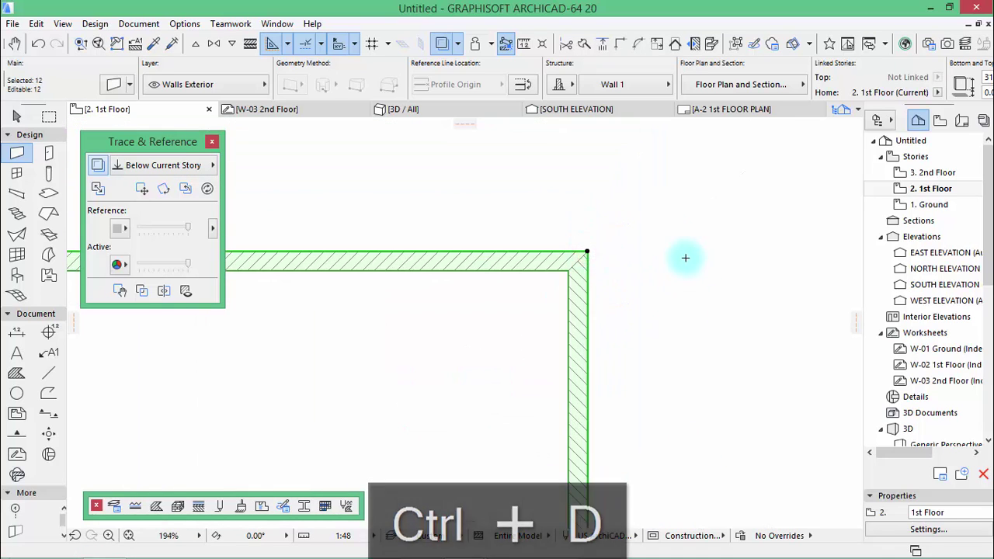
{"action": "scroll", "coordinate": [681, 250], "scroll_direction": "down", "scroll_amount": 10}
{"action": "left_click", "coordinate": [726, 328]}
{"action": "key", "text": "ctrl+Up"}
Step: On the 1st Floor, move the W-03 trace onto the wall corner, then open the 2nd Floor
{"action": "left_click", "coordinate": [203, 165]}
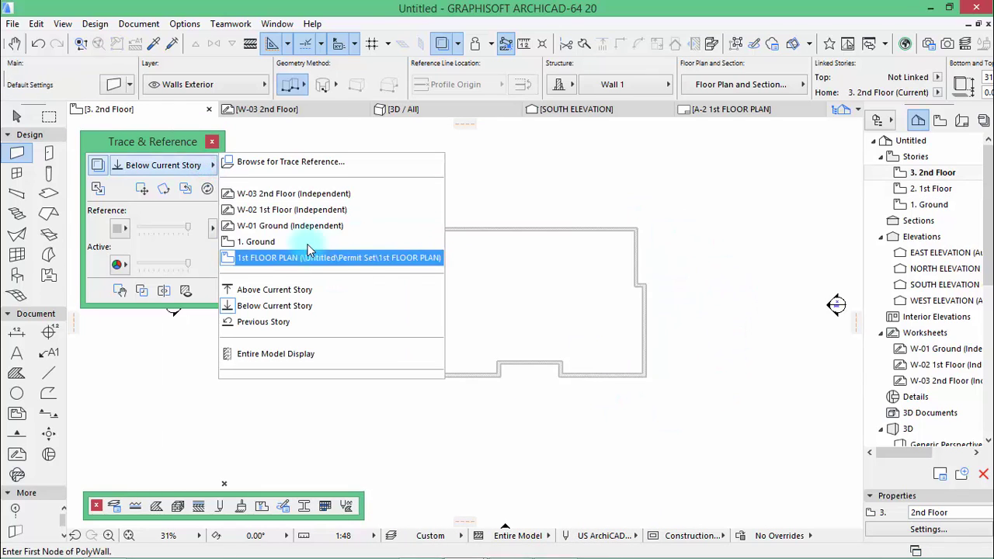
{"action": "key", "text": "Escape"}
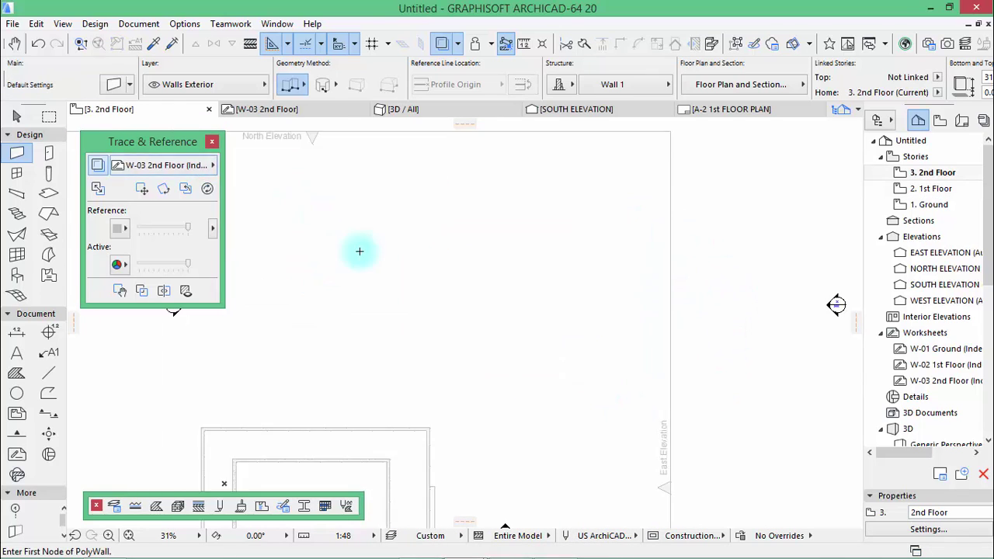
{"action": "double_click", "coordinate": [932, 189]}
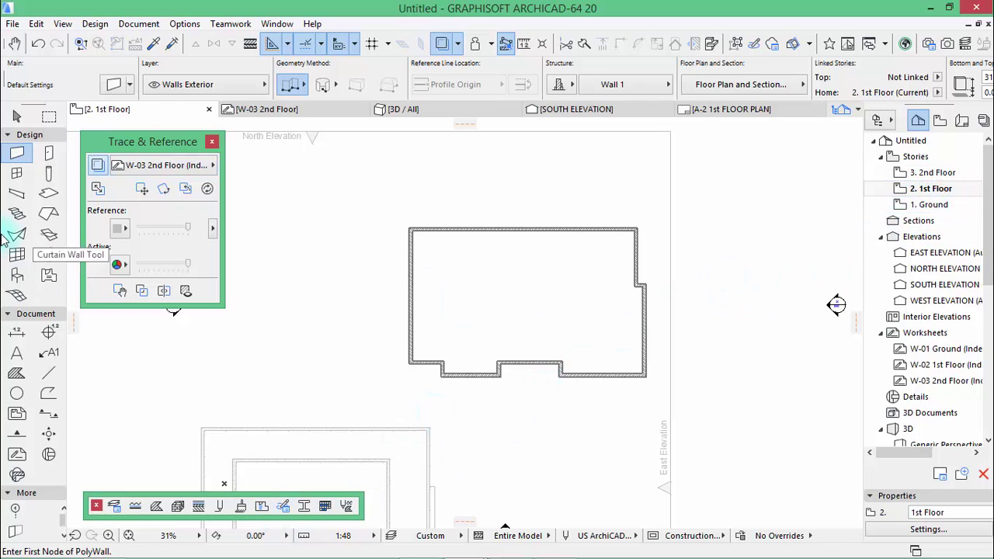
{"action": "left_click", "coordinate": [144, 193]}
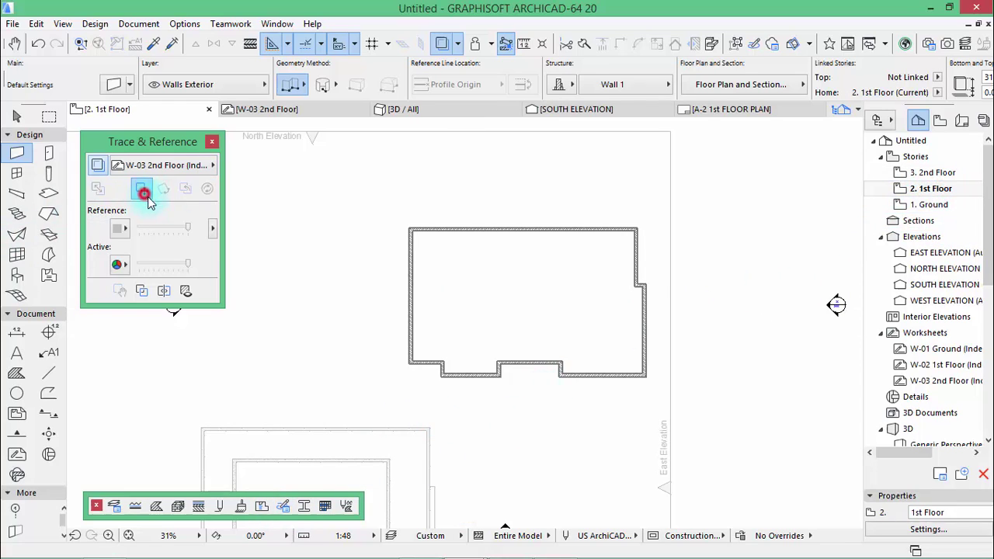
{"action": "left_click", "coordinate": [430, 427]}
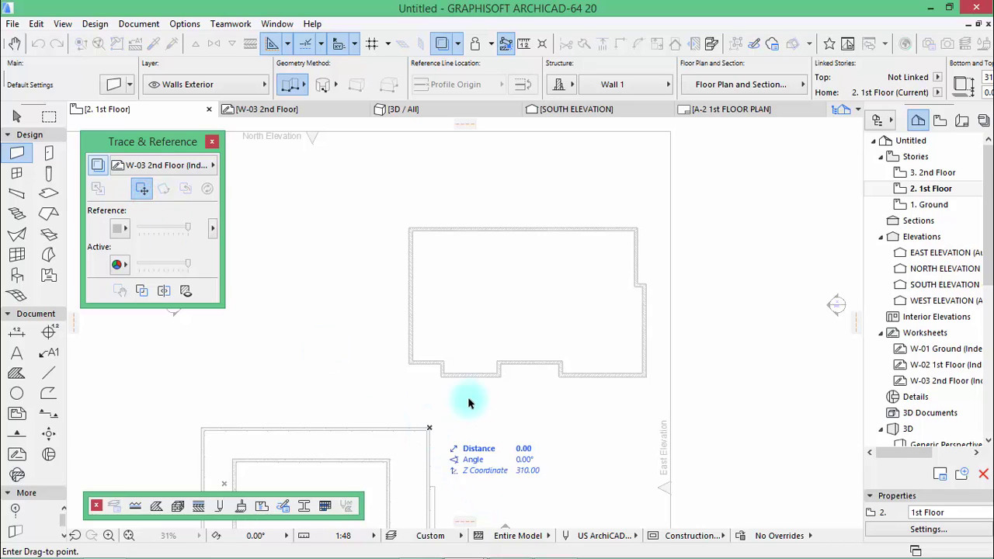
{"action": "left_click", "coordinate": [637, 233]}
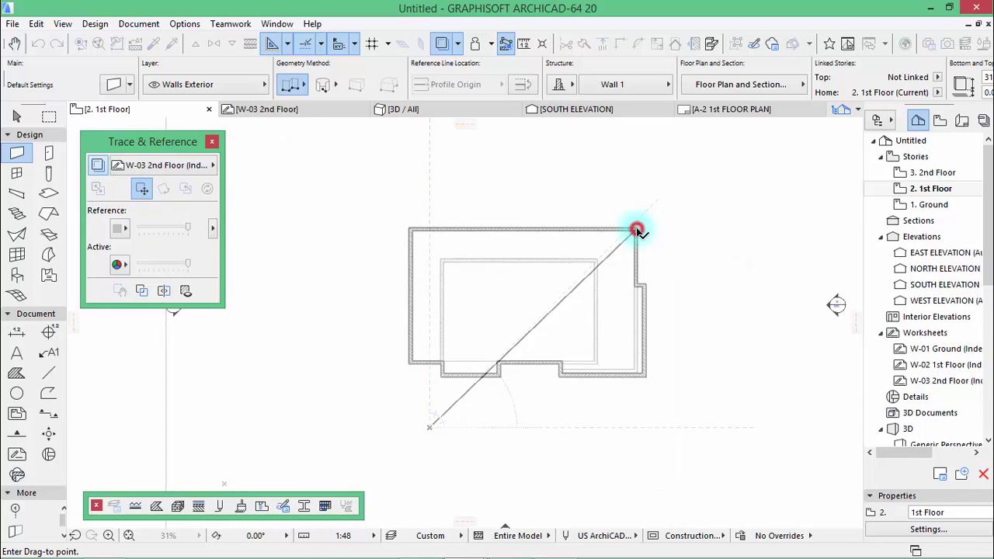
{"action": "double_click", "coordinate": [932, 177]}
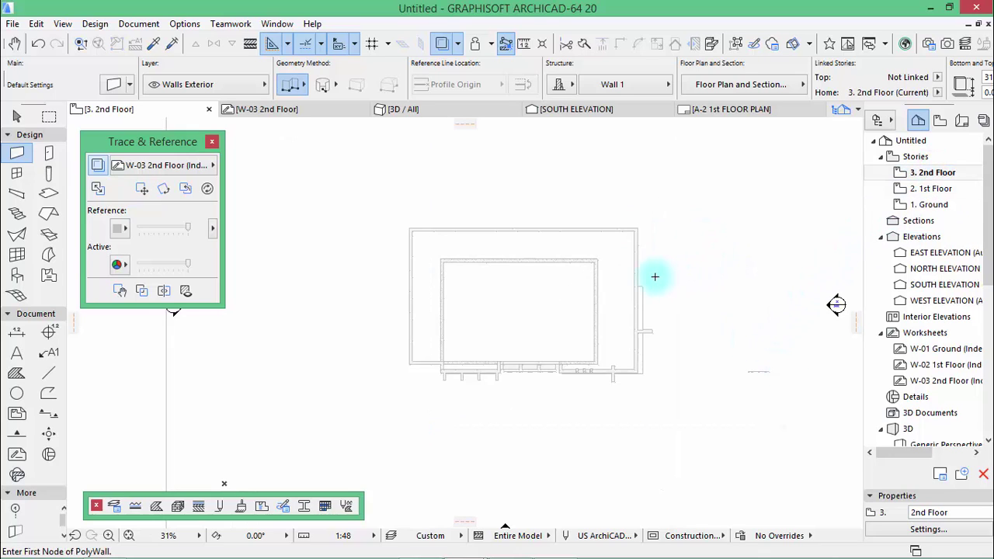
{"action": "scroll", "coordinate": [655, 276], "scroll_direction": "up", "scroll_amount": 3}
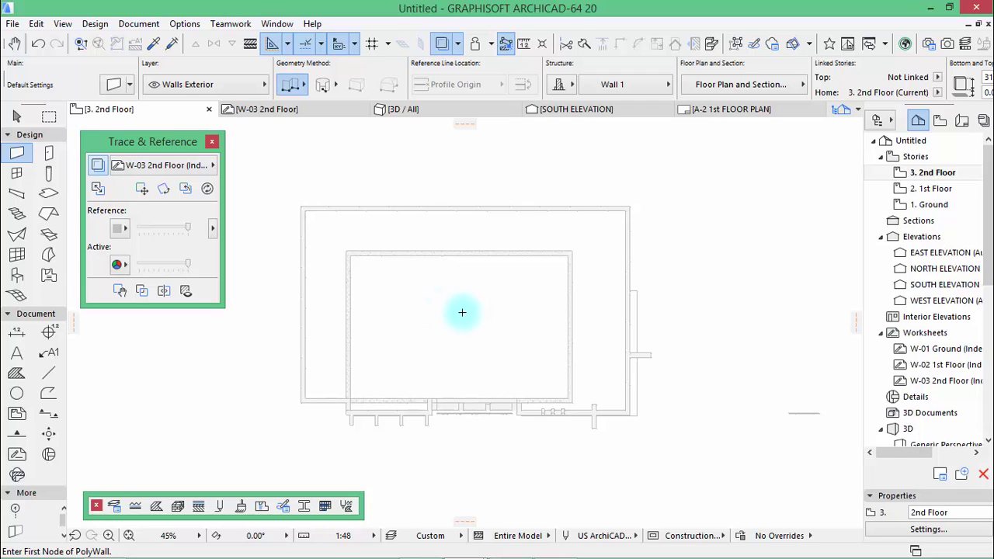
Step: Duplicate the Wall 1 profile as Wall 2 in the Profile Manager and open it for editing
{"action": "left_click", "coordinate": [305, 506]}
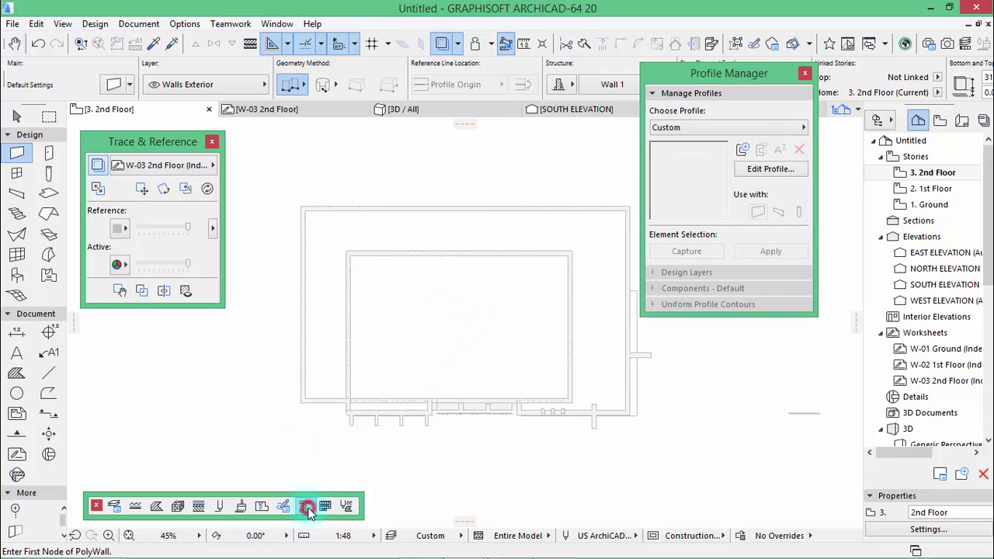
{"action": "left_click", "coordinate": [722, 132]}
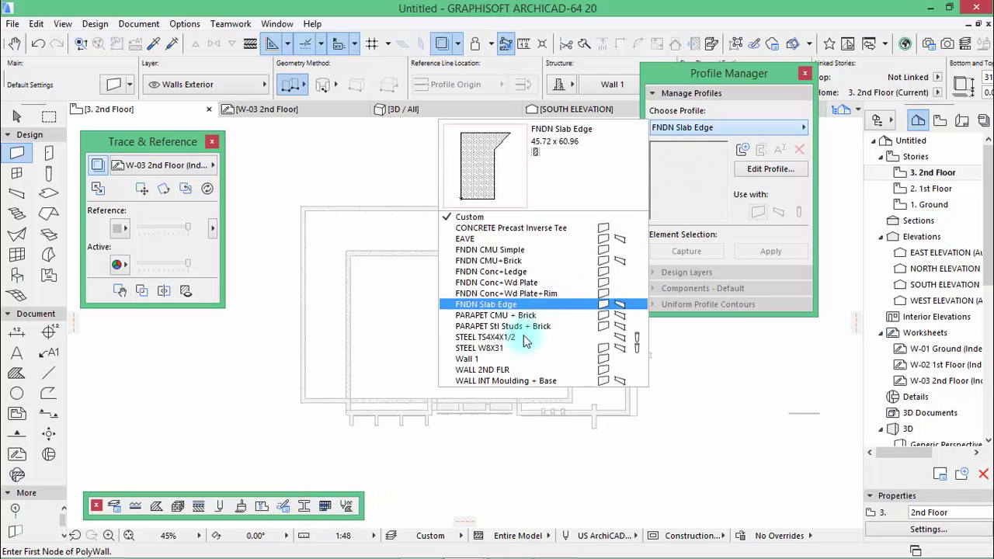
{"action": "left_click", "coordinate": [497, 358]}
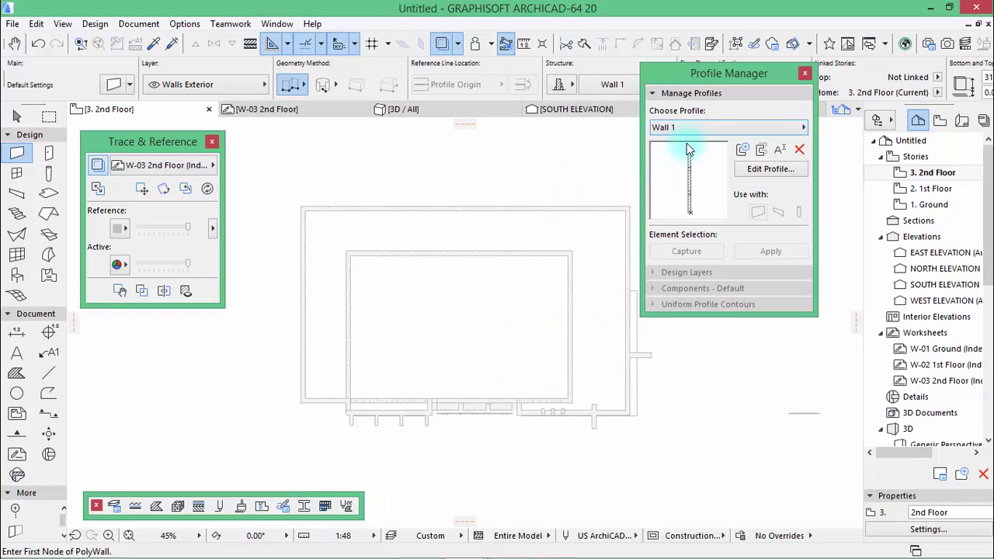
{"action": "left_click", "coordinate": [760, 151]}
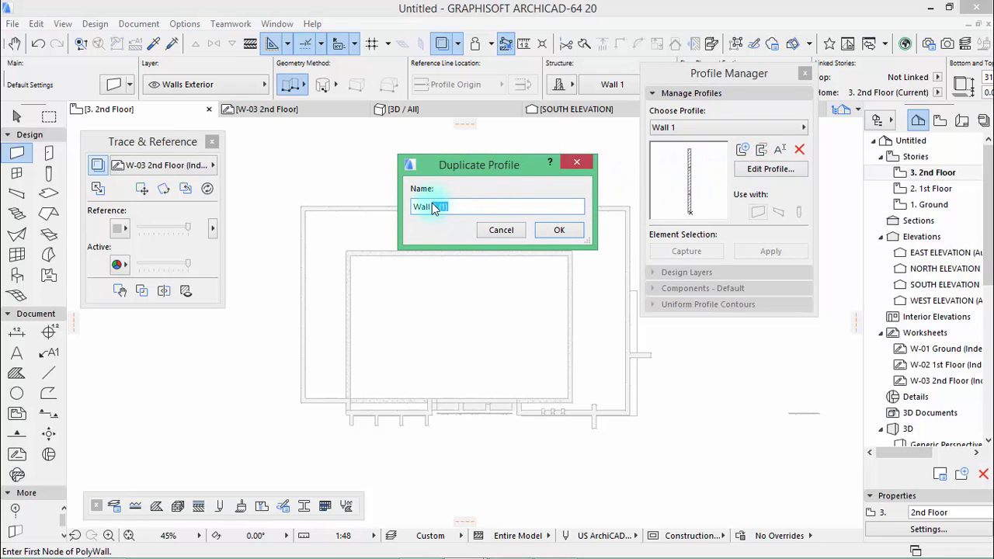
{"action": "left_click", "coordinate": [569, 231]}
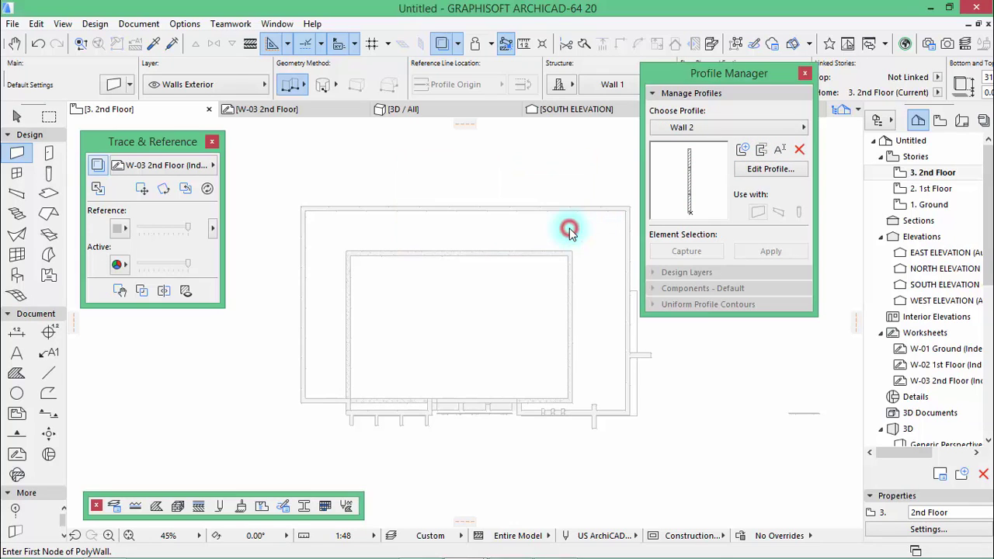
{"action": "left_click", "coordinate": [760, 170]}
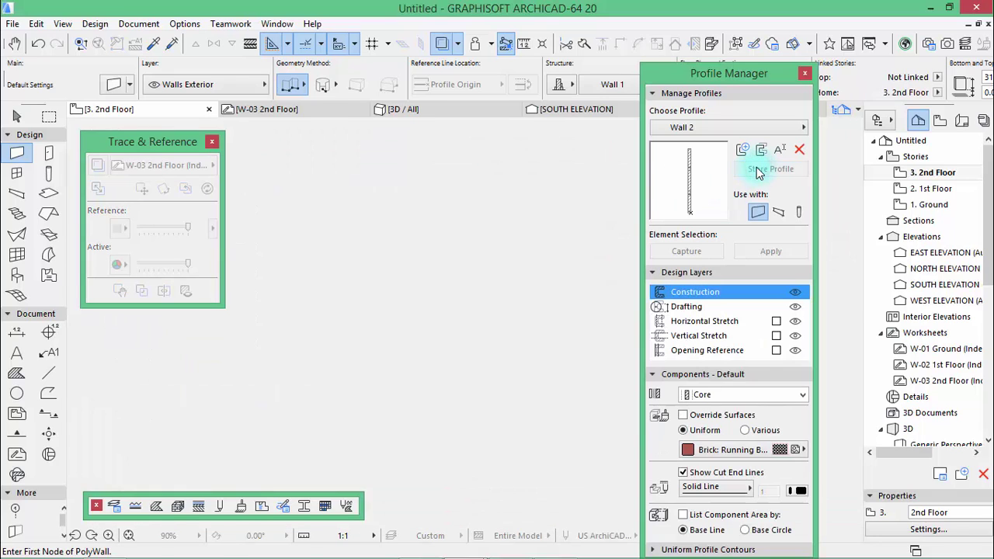
Step: Delete the lower wall segment from the Wall 2 profile
{"action": "scroll", "coordinate": [288, 272], "scroll_direction": "down", "scroll_amount": 2}
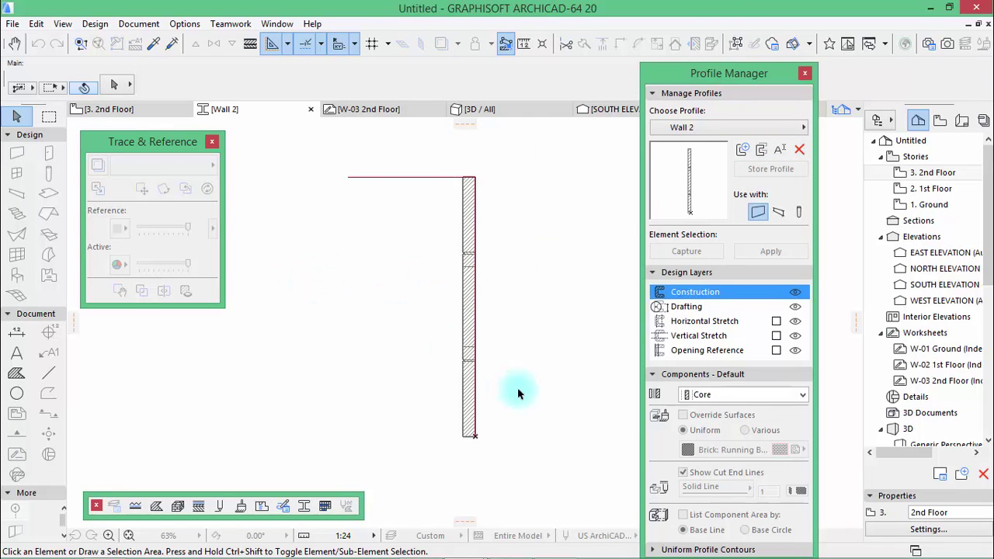
{"action": "scroll", "coordinate": [515, 395], "scroll_direction": "up", "scroll_amount": 1}
{"action": "scroll", "coordinate": [535, 394], "scroll_direction": "down", "scroll_amount": 1}
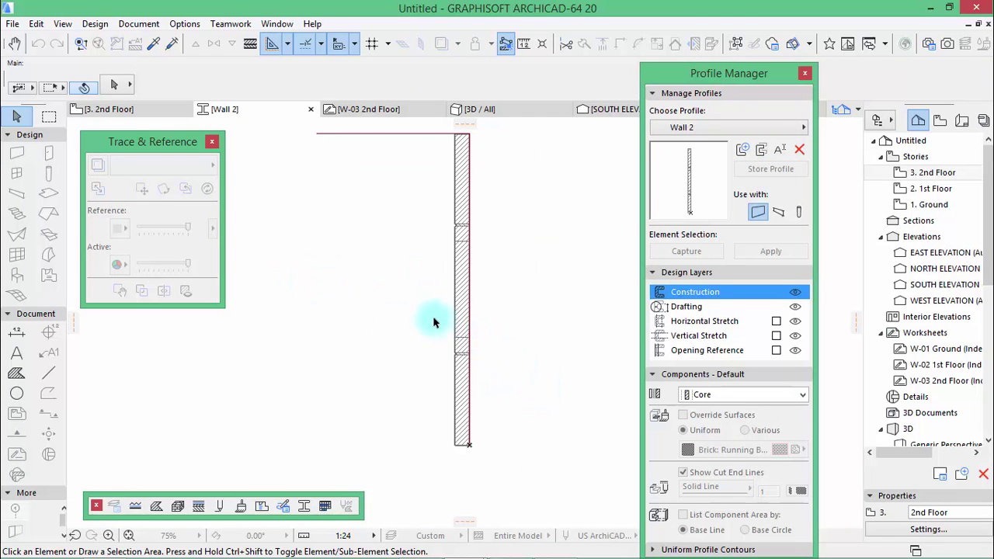
{"action": "left_click", "coordinate": [460, 353]}
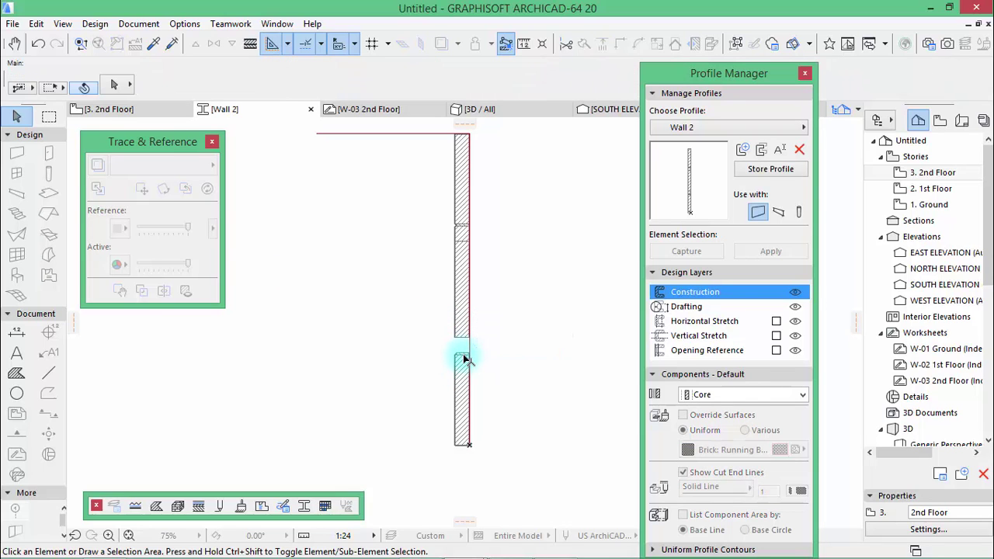
{"action": "left_click", "coordinate": [462, 355]}
{"action": "left_click", "coordinate": [459, 377]}
{"action": "key", "text": "Delete"}
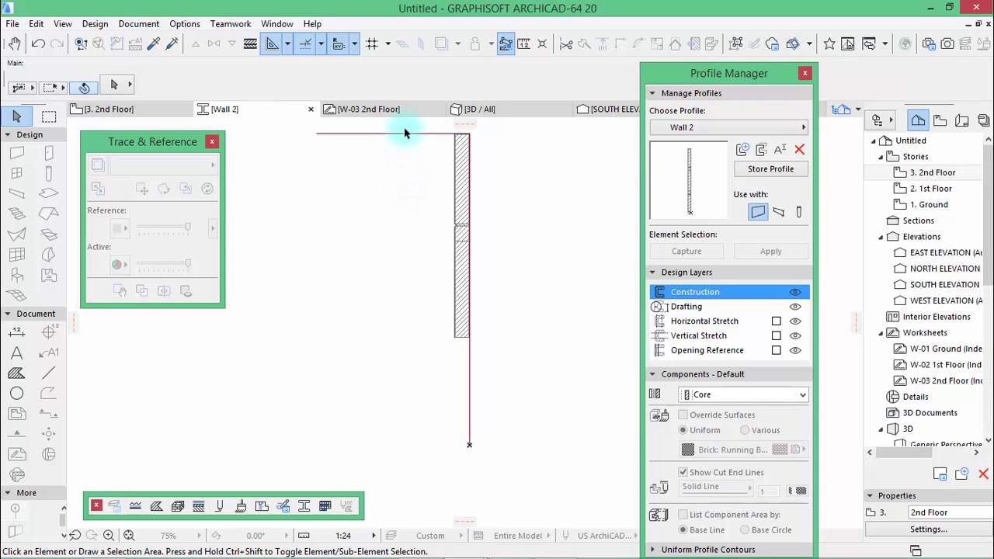
Step: Move the remaining profile pieces down to the base, excluding the guide lines
{"action": "left_click_drag", "start_coordinate": [407, 126], "coordinate": [525, 390]}
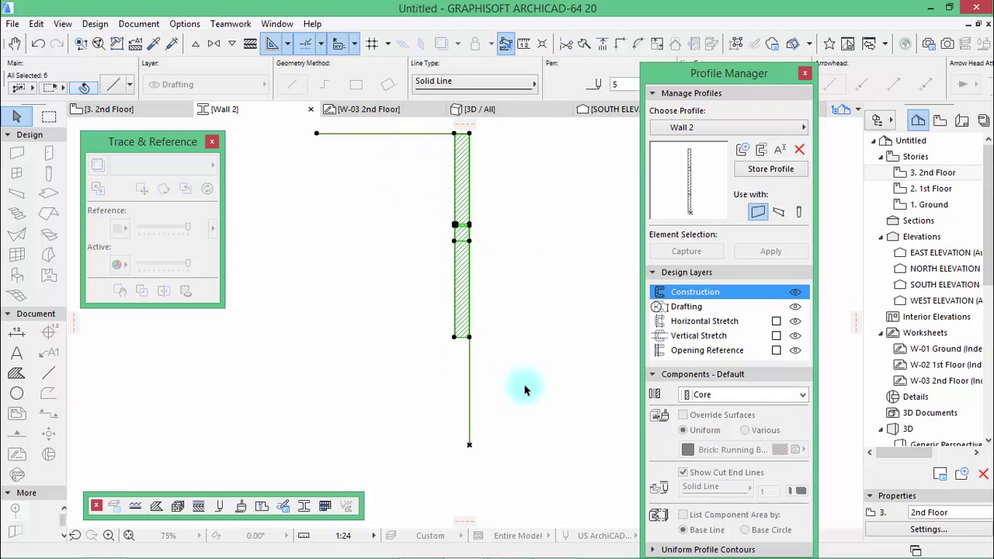
{"action": "left_click", "coordinate": [467, 414], "text": "shift"}
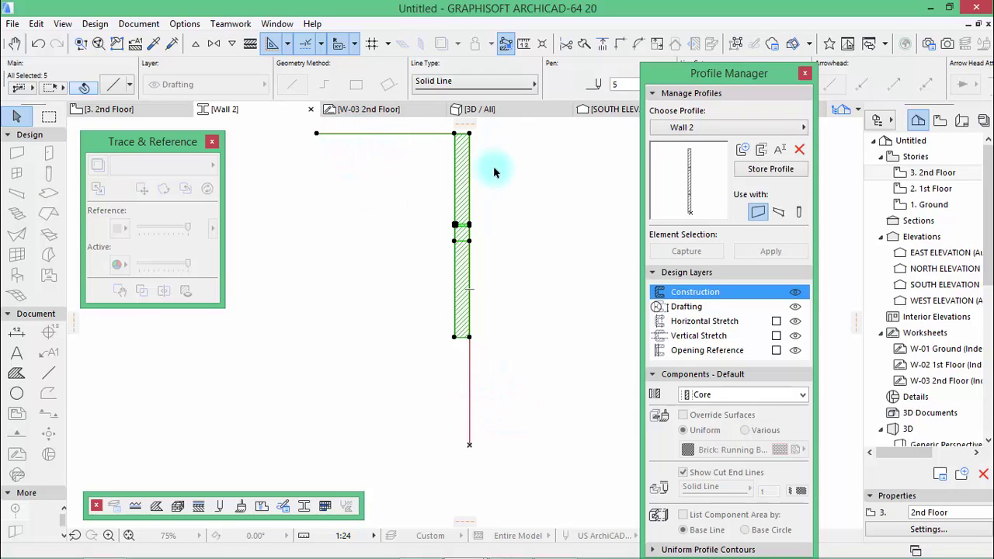
{"action": "left_click", "coordinate": [403, 135], "text": "shift"}
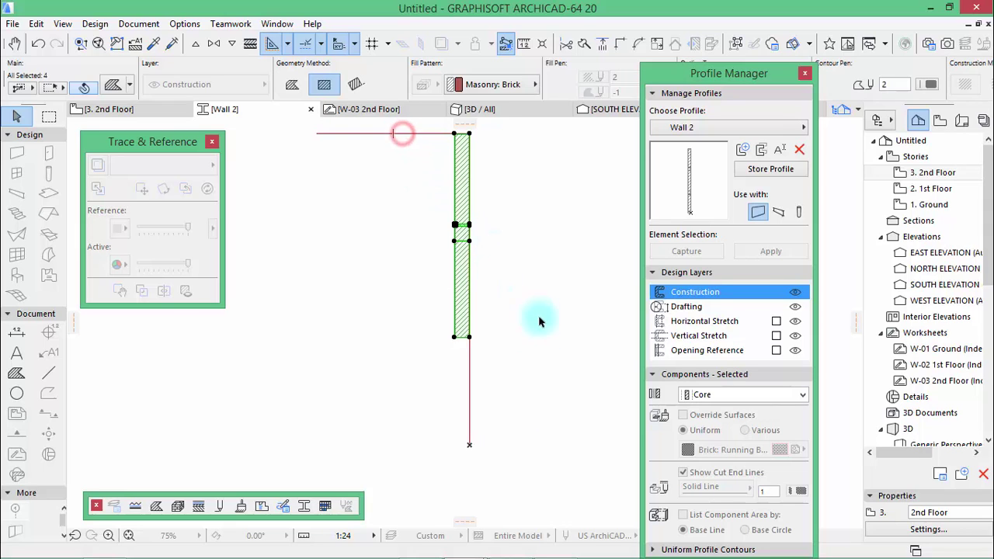
{"action": "key", "text": "ctrl+d"}
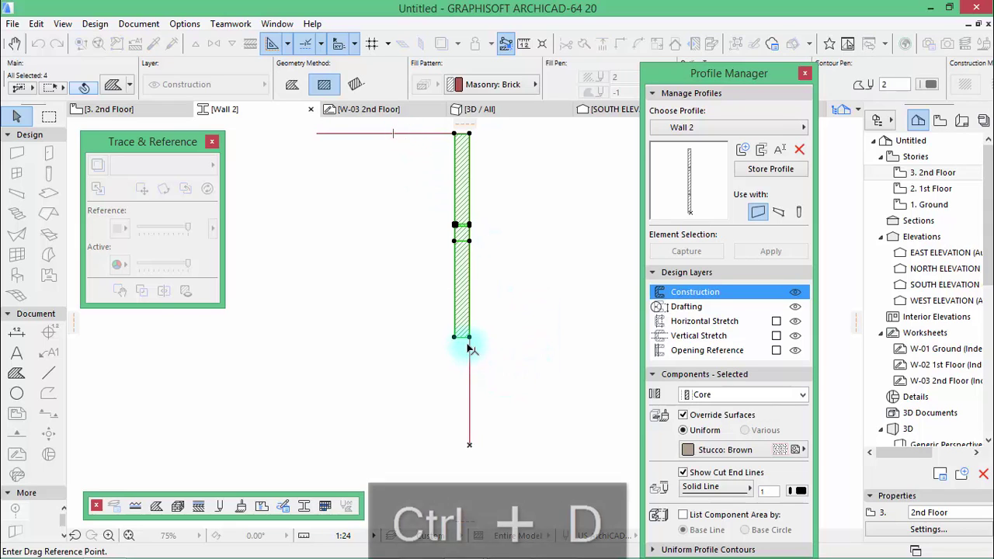
{"action": "left_click", "coordinate": [469, 337]}
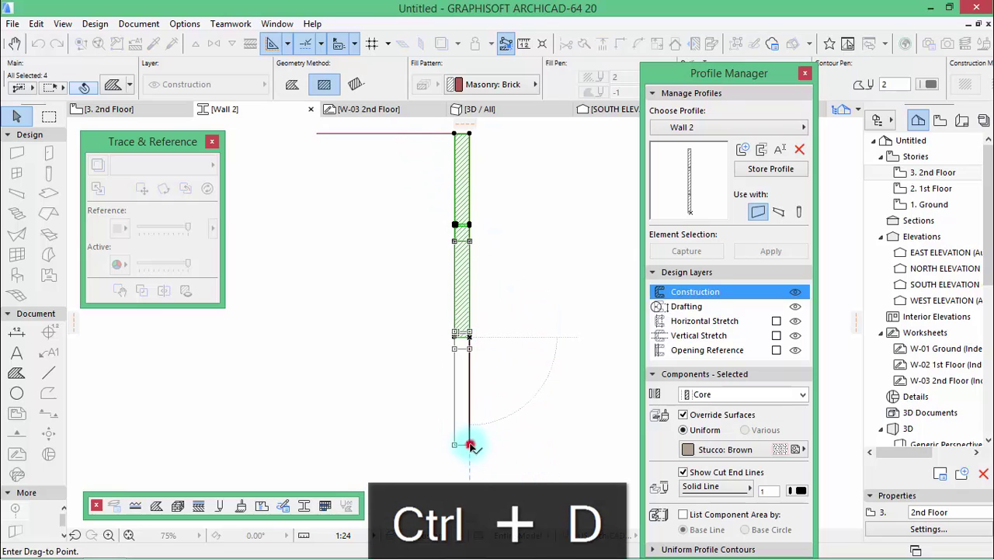
{"action": "left_click", "coordinate": [469, 444]}
{"action": "left_click", "coordinate": [515, 404]}
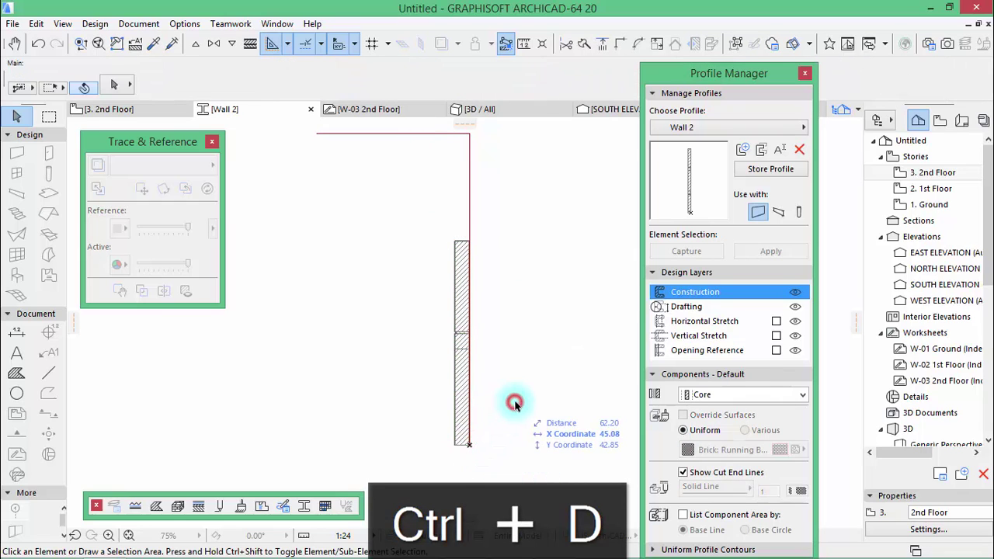
Step: Delete the vertical and top horizontal guide lines
{"action": "left_click", "coordinate": [471, 215]}
{"action": "key", "text": "Delete"}
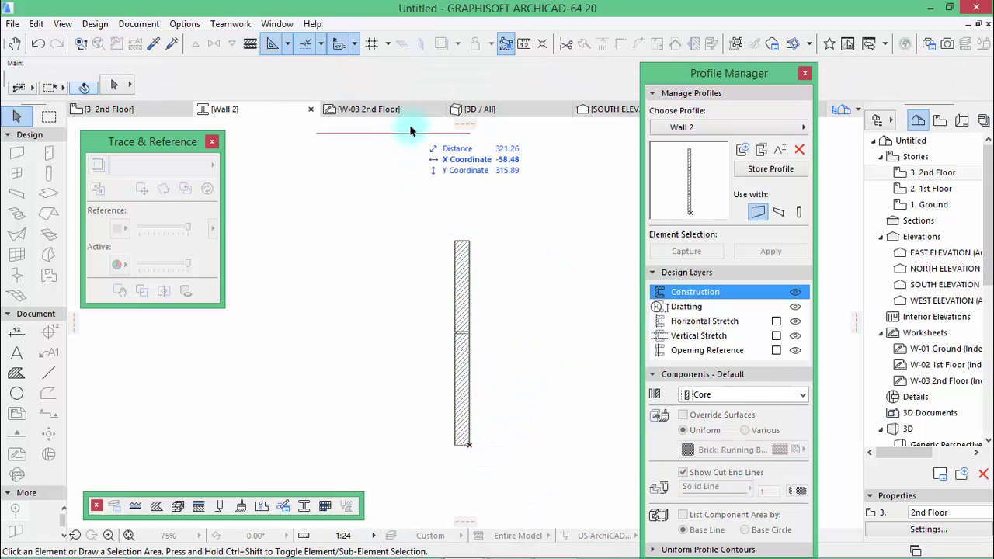
{"action": "left_click", "coordinate": [411, 133]}
{"action": "key", "text": "Delete"}
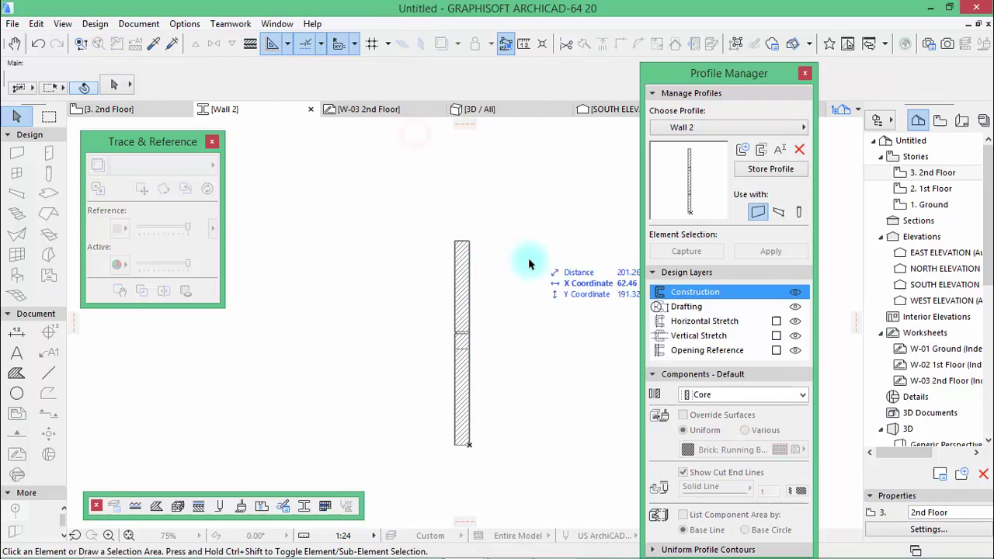
Step: Draw a guide line 120 up from the wall's bottom corner
{"action": "left_click", "coordinate": [48, 373]}
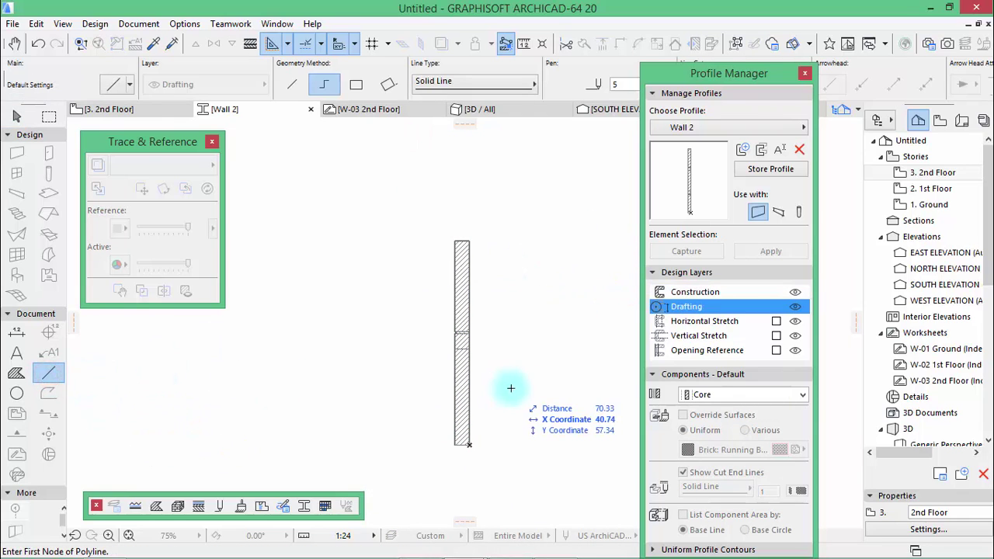
{"action": "left_click", "coordinate": [469, 444]}
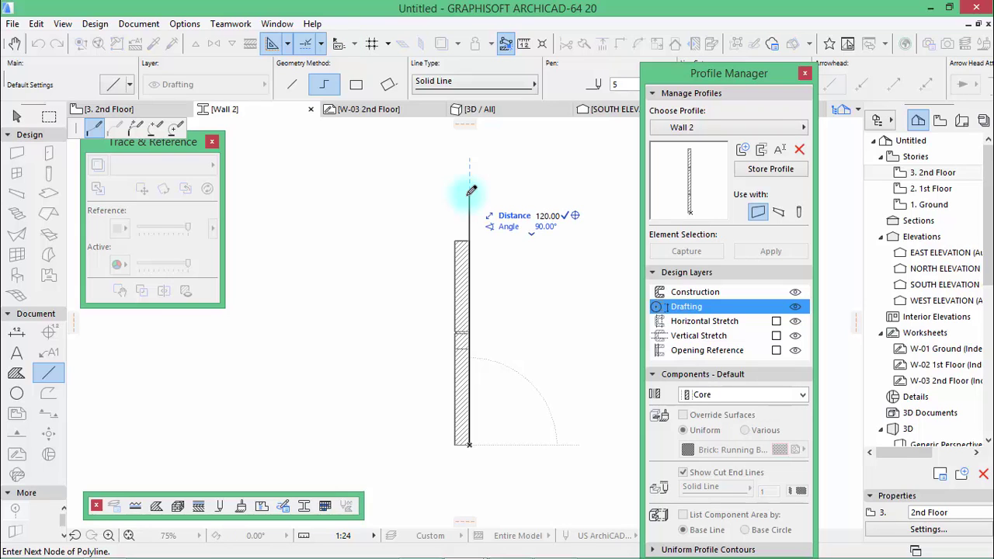
{"action": "key", "text": "Return"}
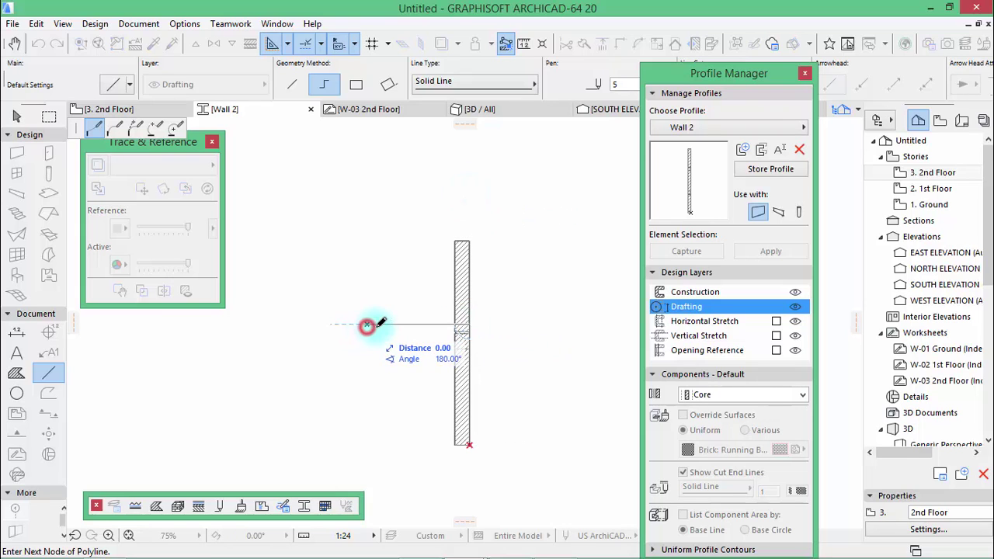
{"action": "right_click", "coordinate": [534, 343]}
{"action": "left_click", "coordinate": [578, 460]}
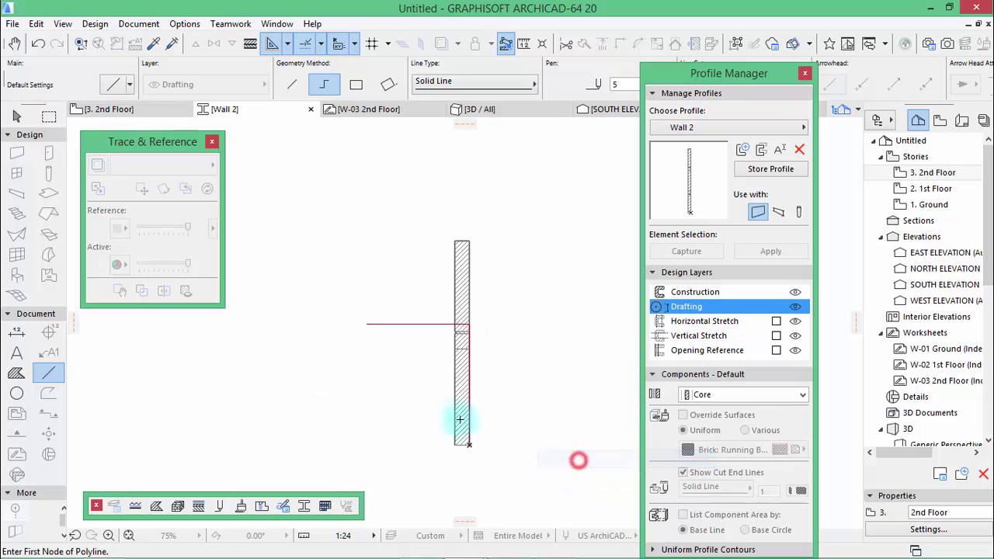
{"action": "scroll", "coordinate": [438, 395], "scroll_direction": "up", "scroll_amount": 2}
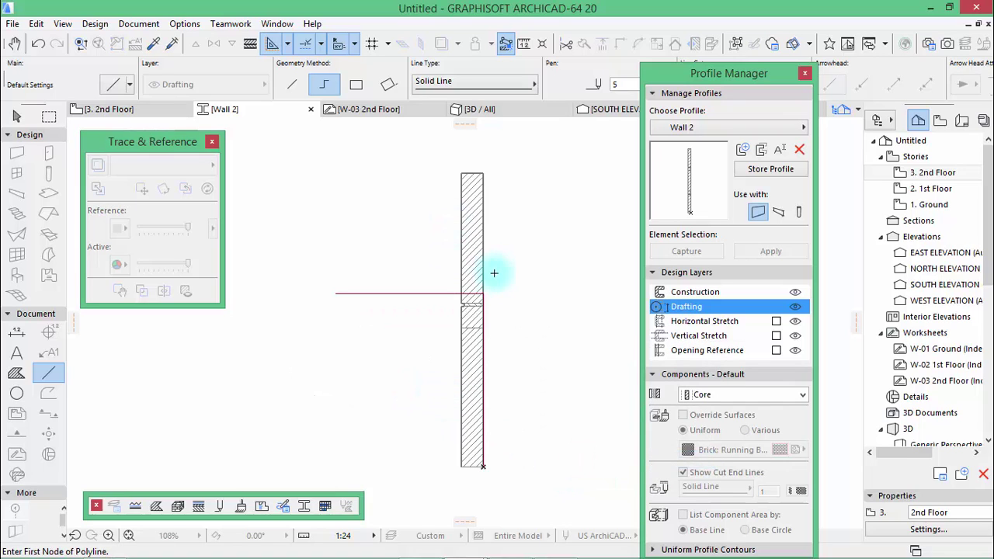
Step: Shorten the lower wall piece by offsetting its top edge and move it beside the line
{"action": "left_click", "coordinate": [466, 386], "text": "shift"}
{"action": "key", "text": "ctrl+d"}
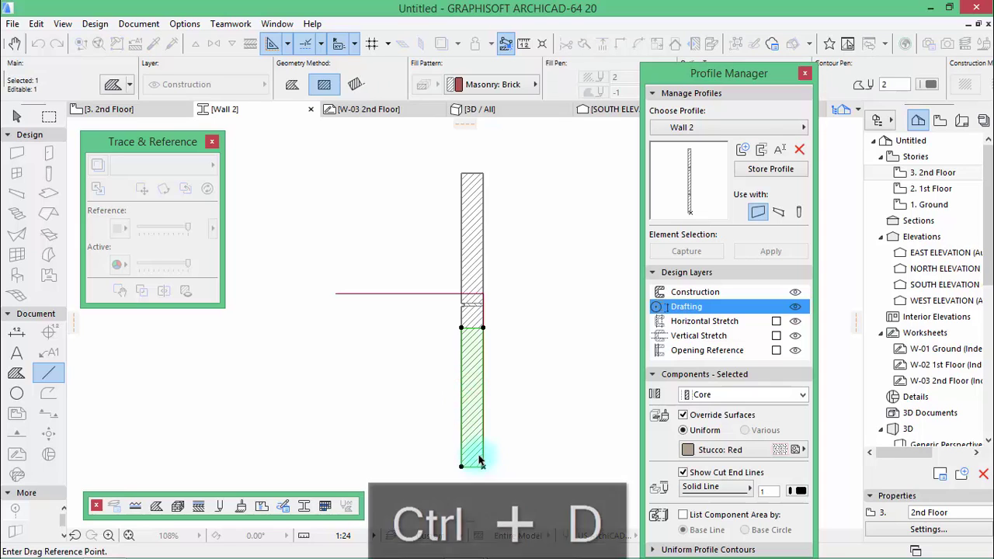
{"action": "left_click", "coordinate": [483, 467]}
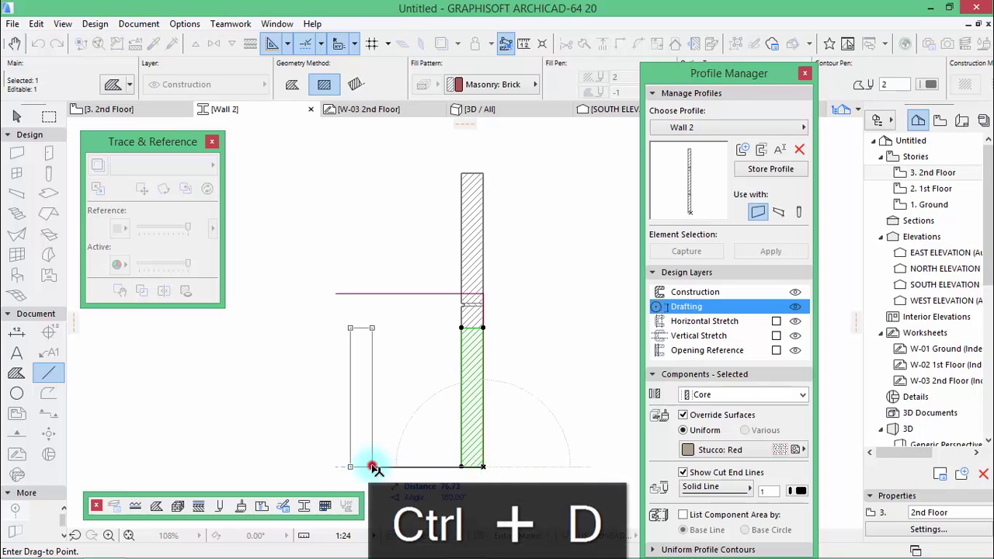
{"action": "left_click", "coordinate": [374, 467]}
{"action": "left_click", "coordinate": [357, 329]}
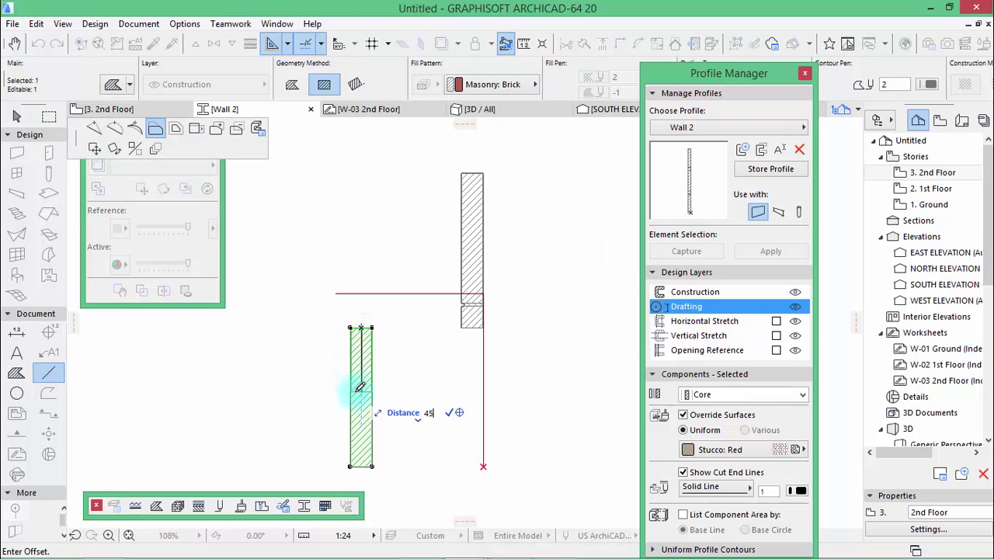
{"action": "left_click", "coordinate": [373, 396]}
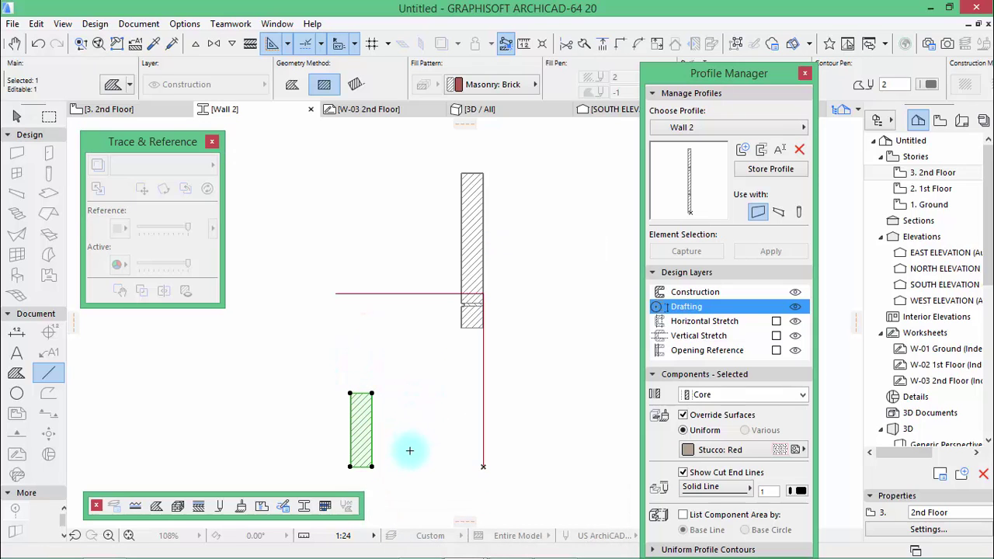
{"action": "key", "text": "ctrl+d"}
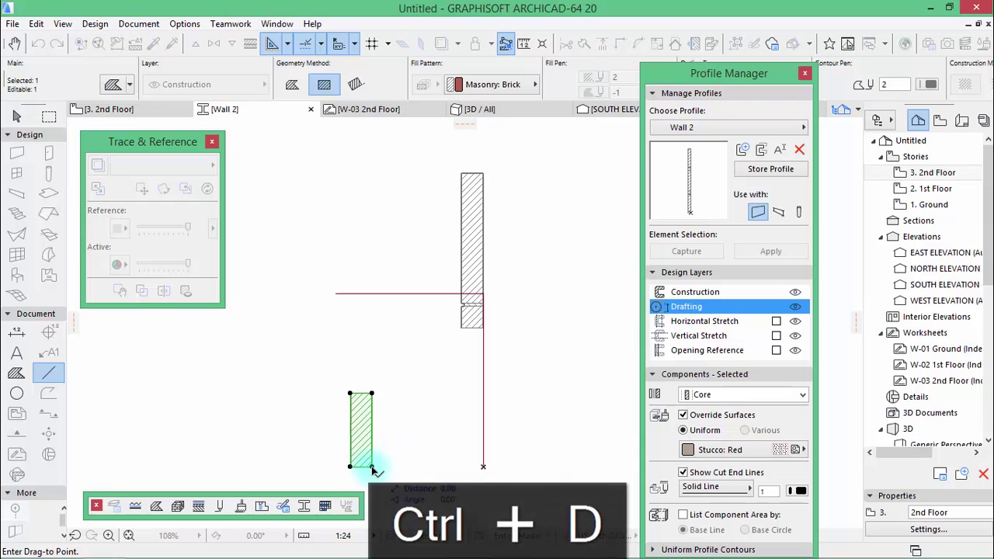
{"action": "left_click", "coordinate": [481, 469]}
Step: Move the wall pieces further down and nudge them into alignment
{"action": "scroll", "coordinate": [497, 303], "scroll_direction": "up", "scroll_amount": 4}
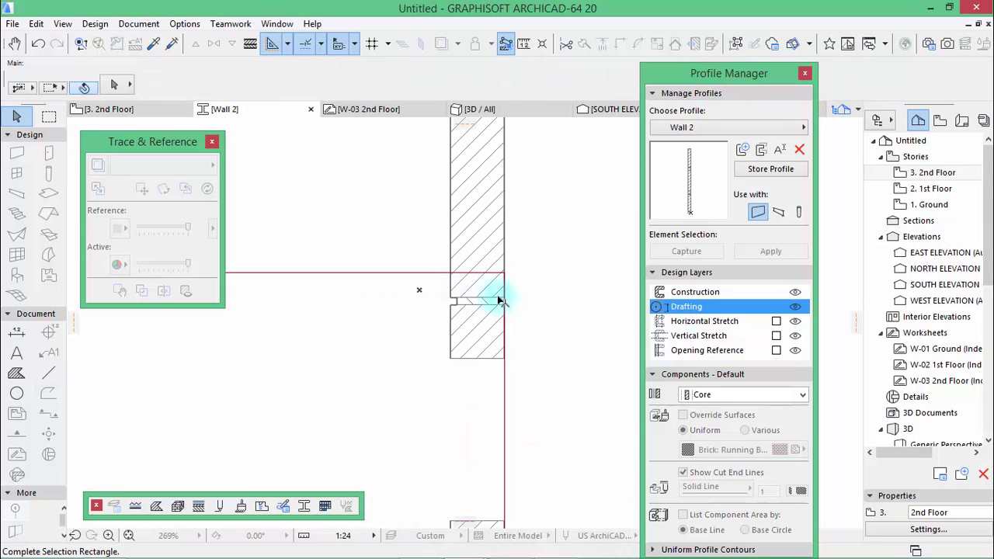
{"action": "left_click", "coordinate": [531, 329]}
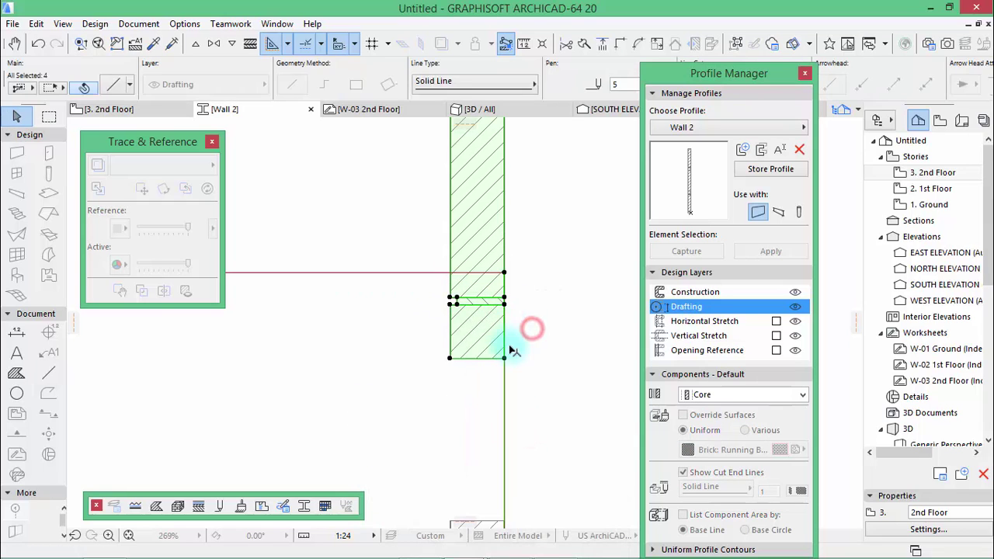
{"action": "left_click", "coordinate": [503, 414], "text": "shift"}
{"action": "key", "text": "ctrl+d"}
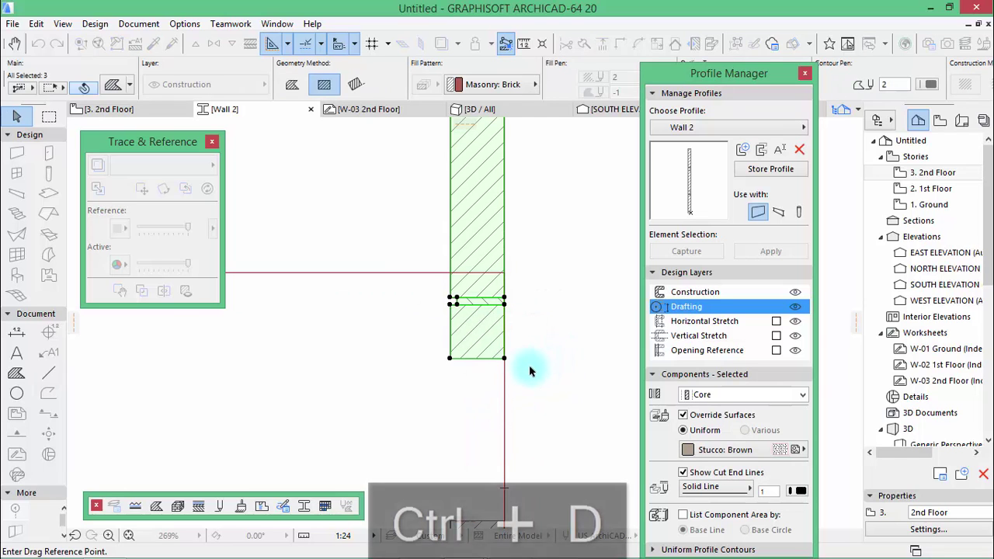
{"action": "left_click", "coordinate": [506, 358]}
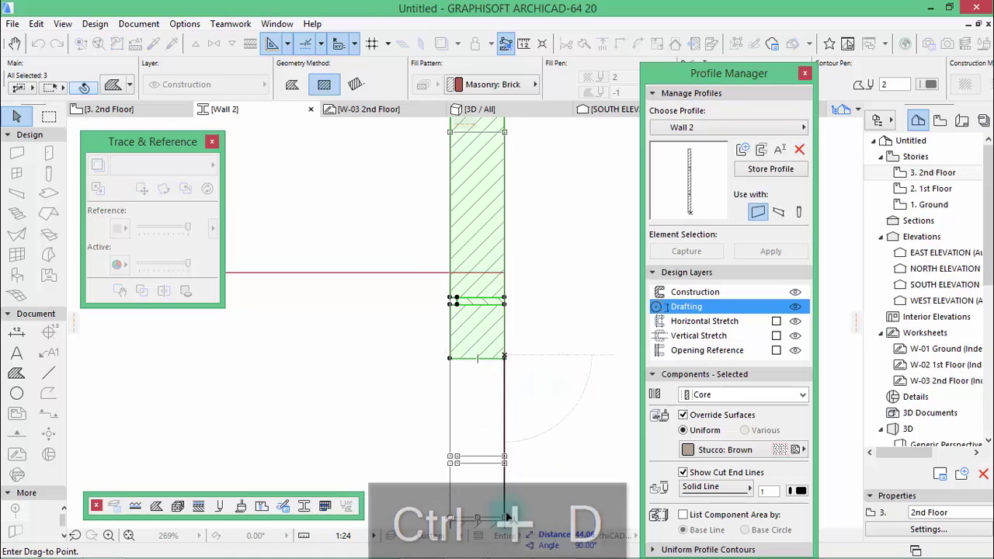
{"action": "left_click", "coordinate": [505, 515]}
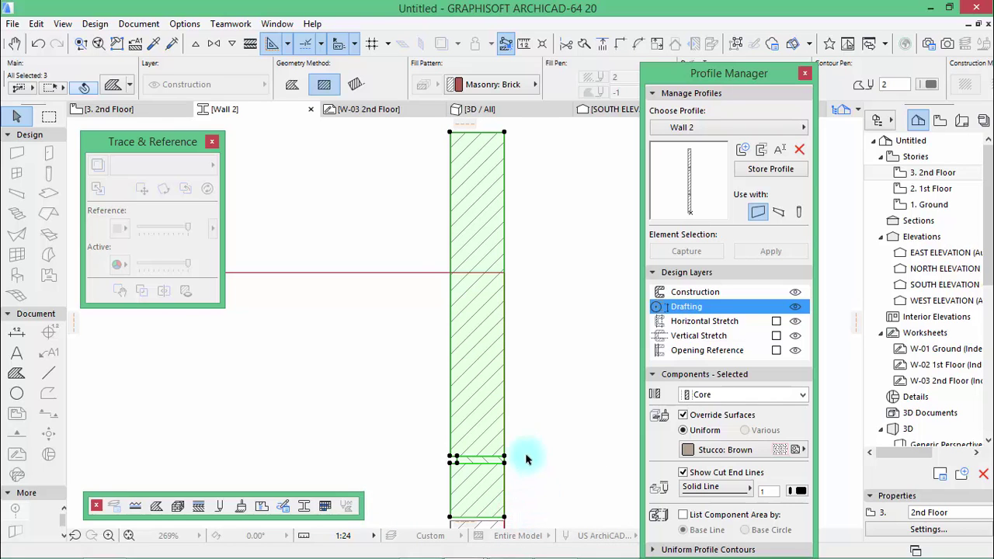
{"action": "scroll", "coordinate": [485, 348], "scroll_direction": "down", "scroll_amount": 2}
{"action": "scroll", "coordinate": [492, 435], "scroll_direction": "up", "scroll_amount": 5}
{"action": "scroll", "coordinate": [509, 444], "scroll_direction": "up", "scroll_amount": 2}
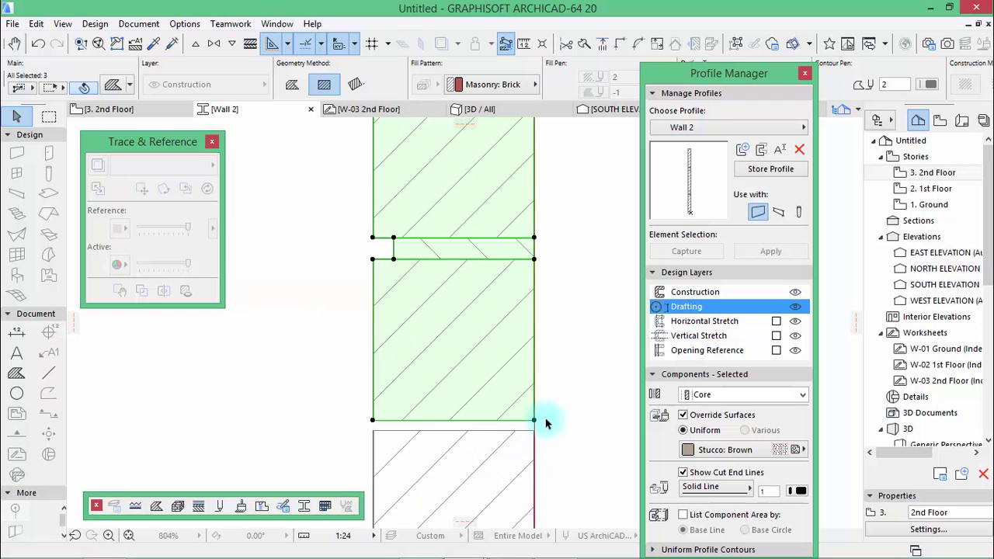
{"action": "key", "text": "ctrl+d"}
{"action": "left_click", "coordinate": [535, 422]}
{"action": "left_click", "coordinate": [533, 430]}
{"action": "scroll", "coordinate": [504, 450], "scroll_direction": "down", "scroll_amount": 4}
{"action": "scroll", "coordinate": [410, 407], "scroll_direction": "down", "scroll_amount": 3}
{"action": "key", "text": "Escape"}
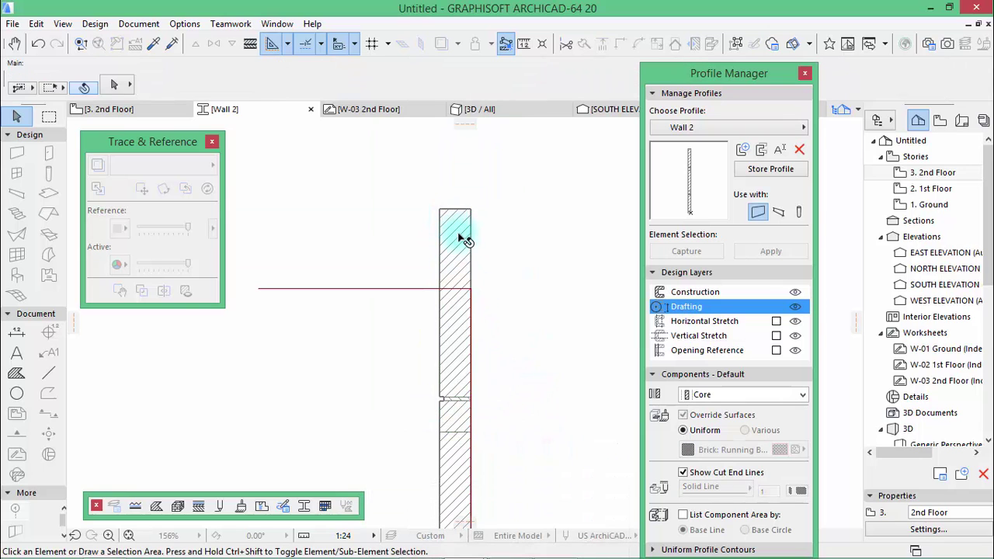
Step: Shorten the upper wall piece to the red line, then store Wall 2 and close the editor
{"action": "left_click", "coordinate": [463, 237]}
{"action": "left_click", "coordinate": [458, 211]}
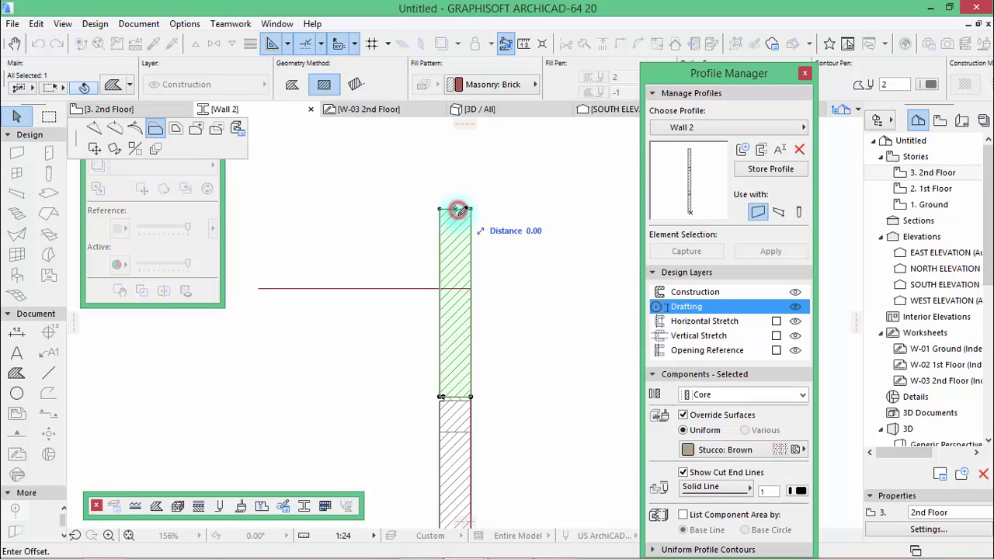
{"action": "left_click", "coordinate": [474, 287]}
{"action": "left_click", "coordinate": [537, 288]}
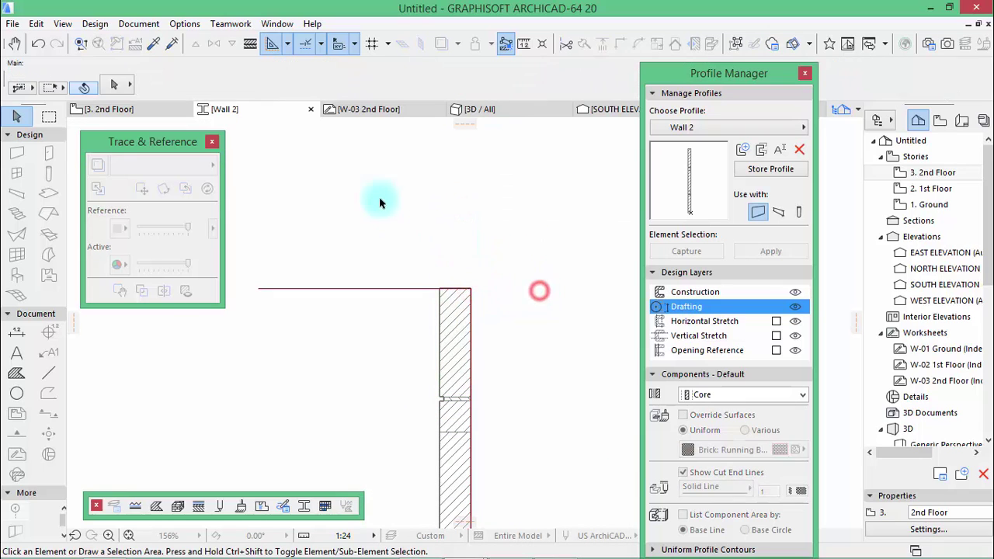
{"action": "scroll", "coordinate": [356, 214], "scroll_direction": "down", "scroll_amount": 2}
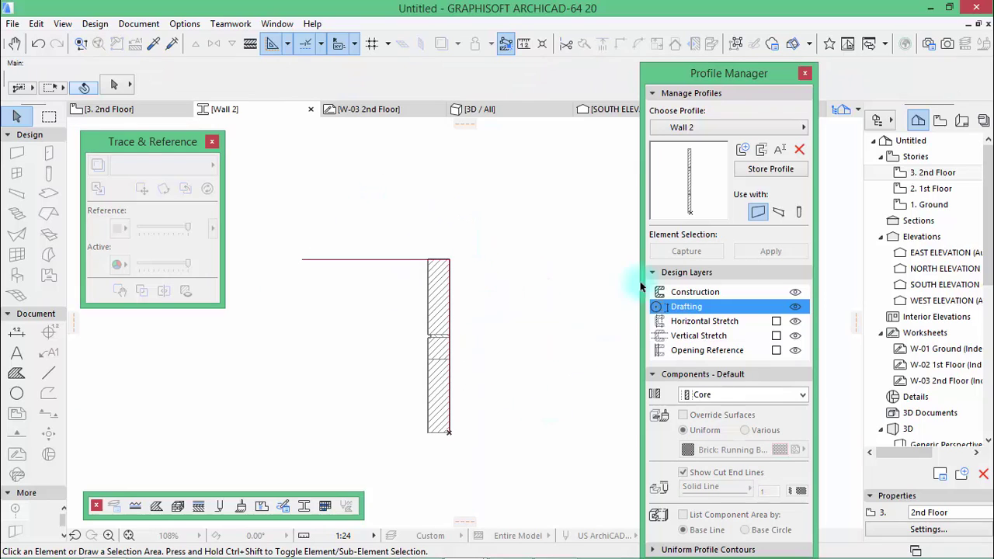
{"action": "left_click", "coordinate": [771, 170]}
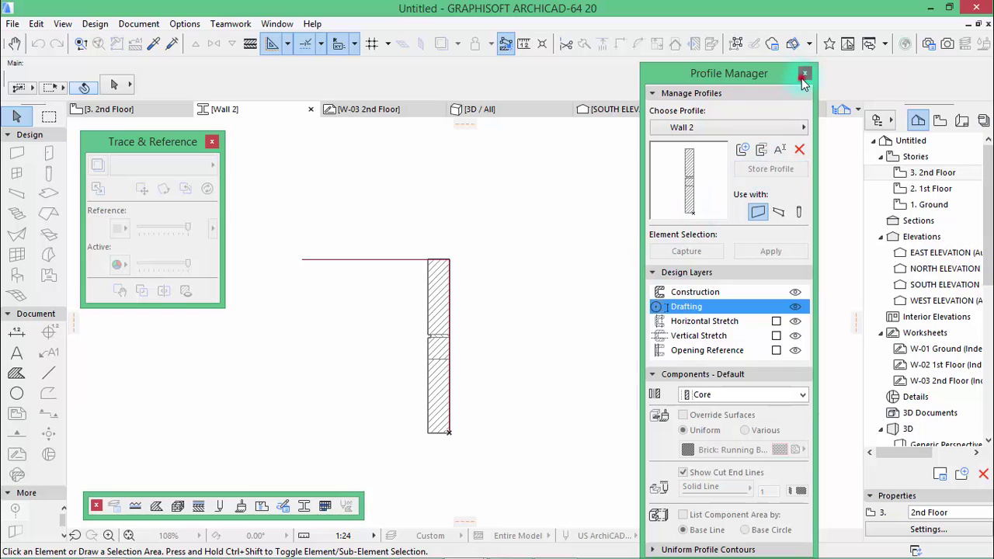
{"action": "left_click", "coordinate": [804, 74]}
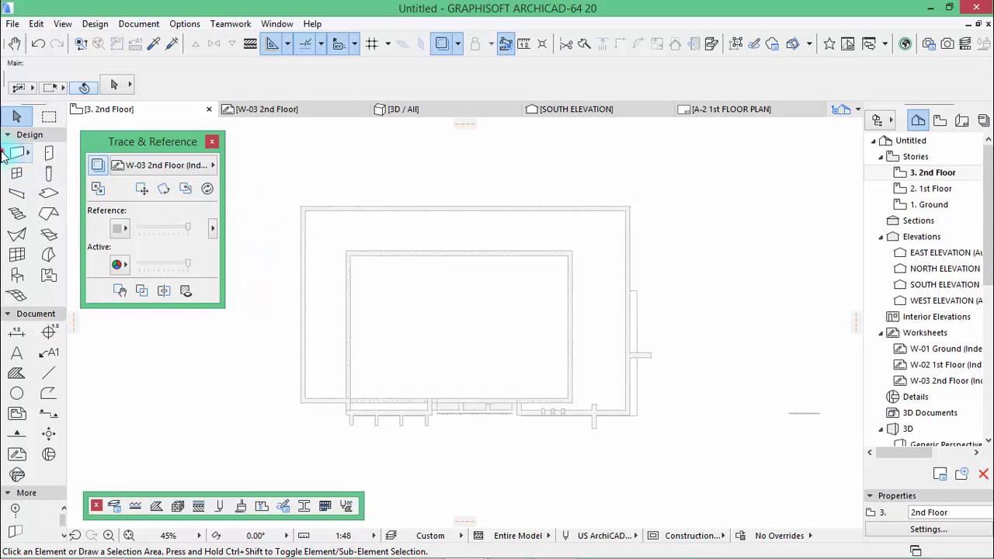
Step: Set the Wall tool's profile to Wall 2 with a 70 offset
{"action": "left_click", "coordinate": [16, 153]}
{"action": "left_click", "coordinate": [114, 86]}
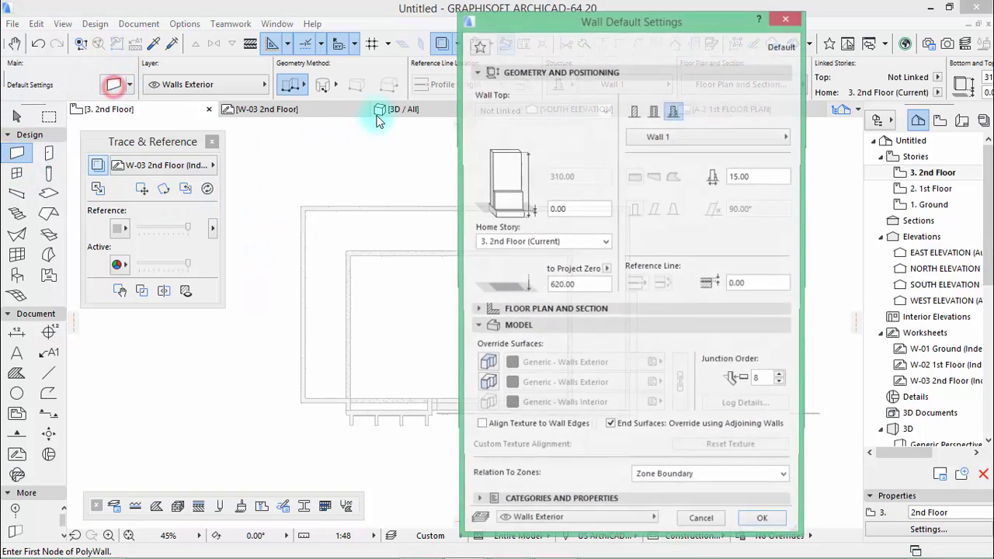
{"action": "left_click", "coordinate": [721, 137]}
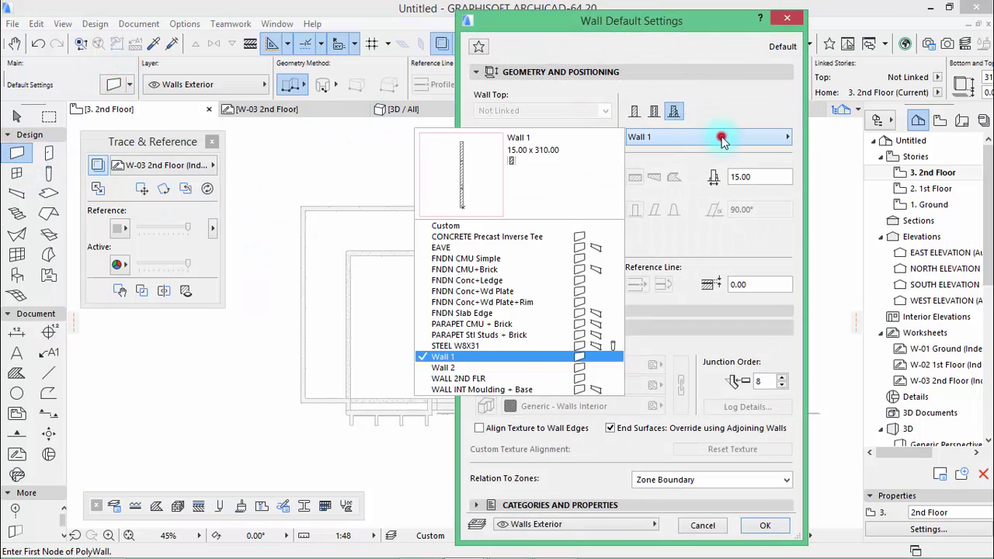
{"action": "left_click", "coordinate": [445, 370]}
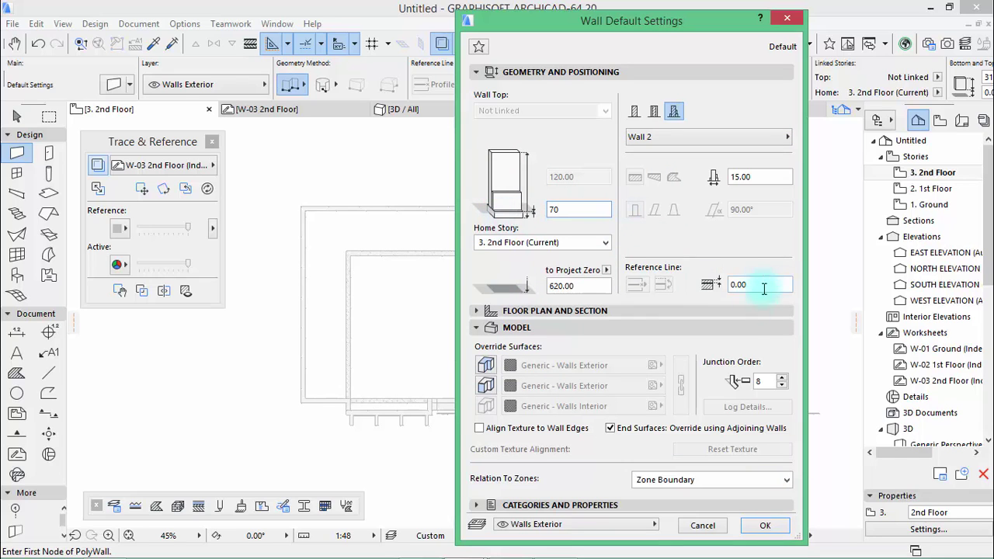
{"action": "left_click", "coordinate": [766, 526]}
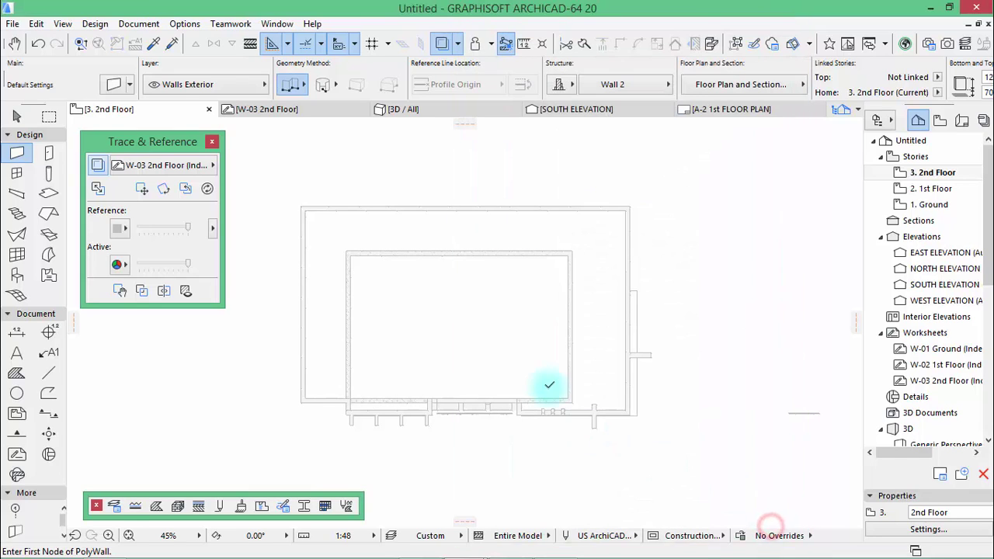
Step: Draw a rectangular Wall 2 wall around the 2nd Floor's inner rectangle
{"action": "left_click", "coordinate": [426, 345]}
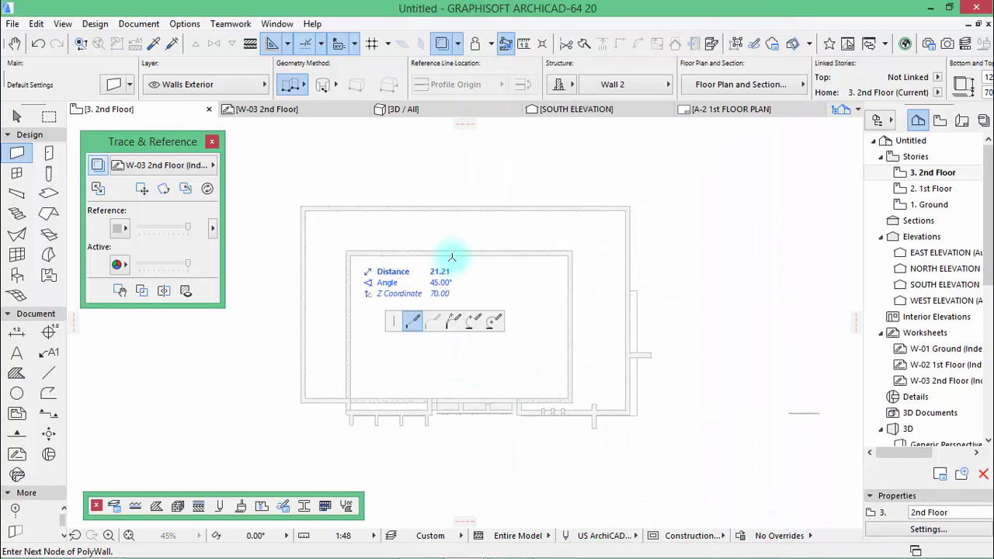
{"action": "left_click", "coordinate": [571, 250]}
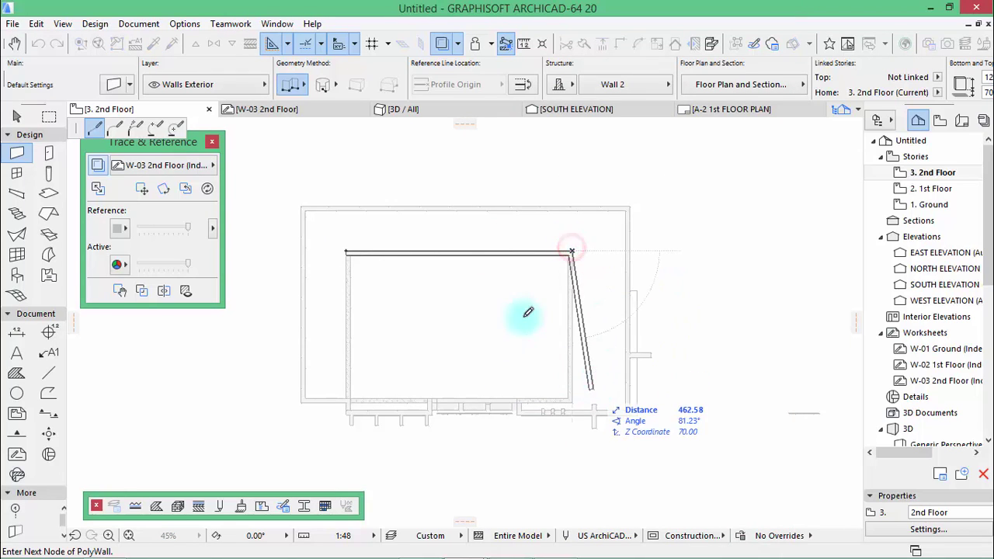
{"action": "left_click", "coordinate": [294, 85]}
{"action": "left_click", "coordinate": [362, 67]}
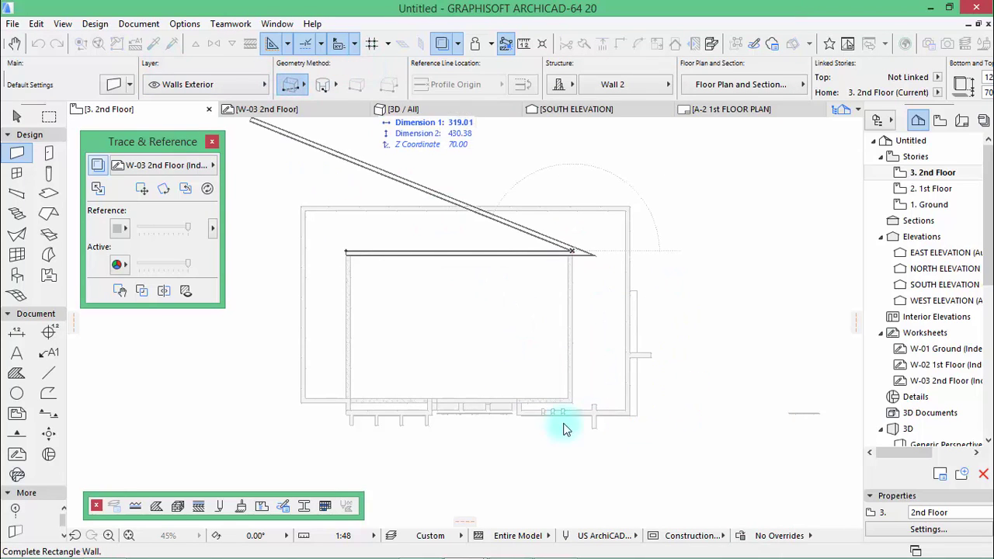
{"action": "left_click", "coordinate": [571, 400]}
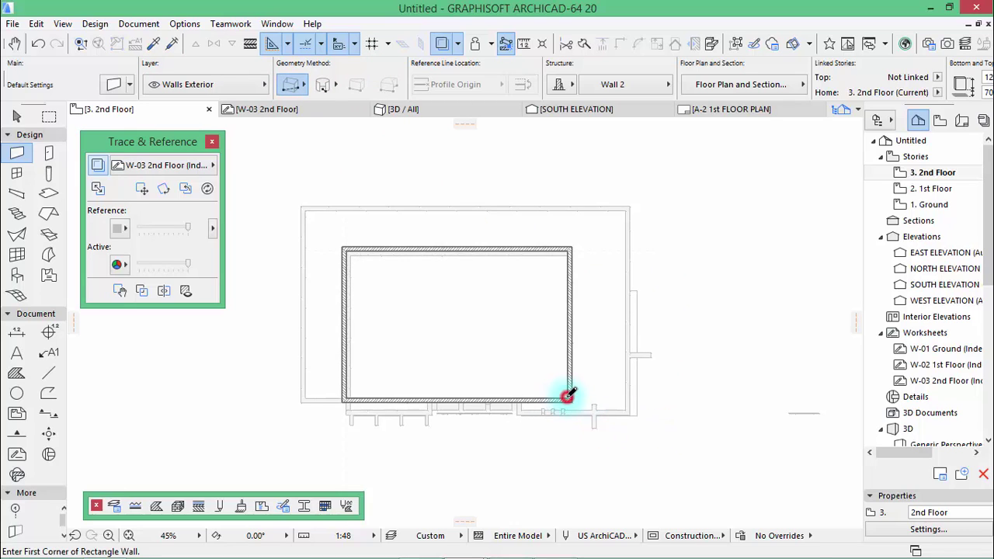
{"action": "scroll", "coordinate": [502, 356], "scroll_direction": "up", "scroll_amount": 3}
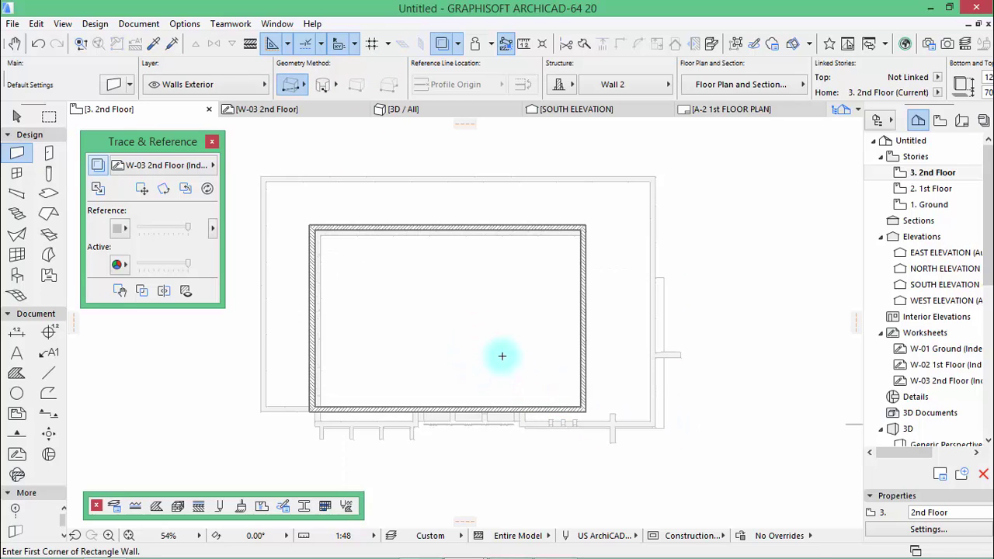
{"action": "key", "text": "ctrl+z"}
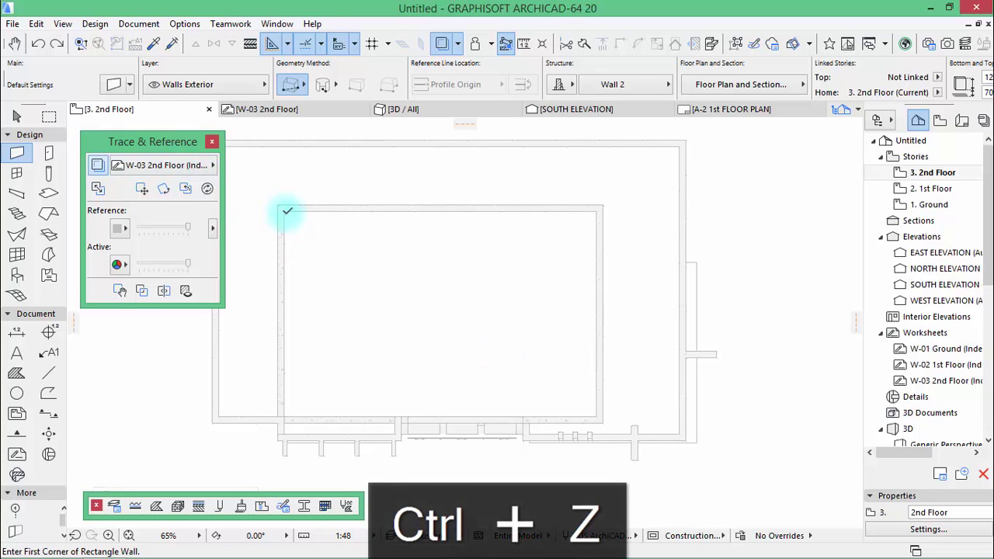
{"action": "left_click", "coordinate": [286, 209]}
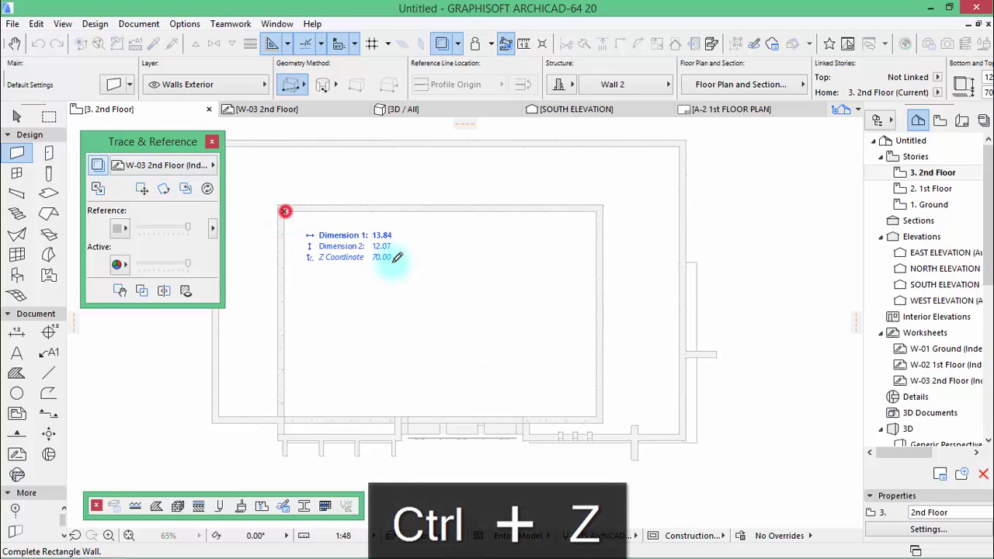
{"action": "left_click", "coordinate": [599, 417]}
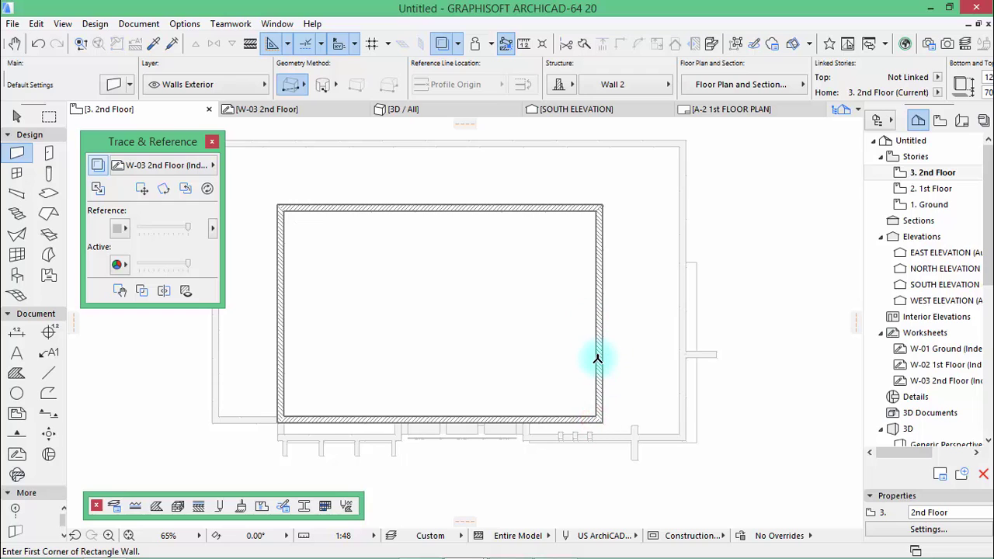
{"action": "scroll", "coordinate": [631, 368], "scroll_direction": "down", "scroll_amount": 1}
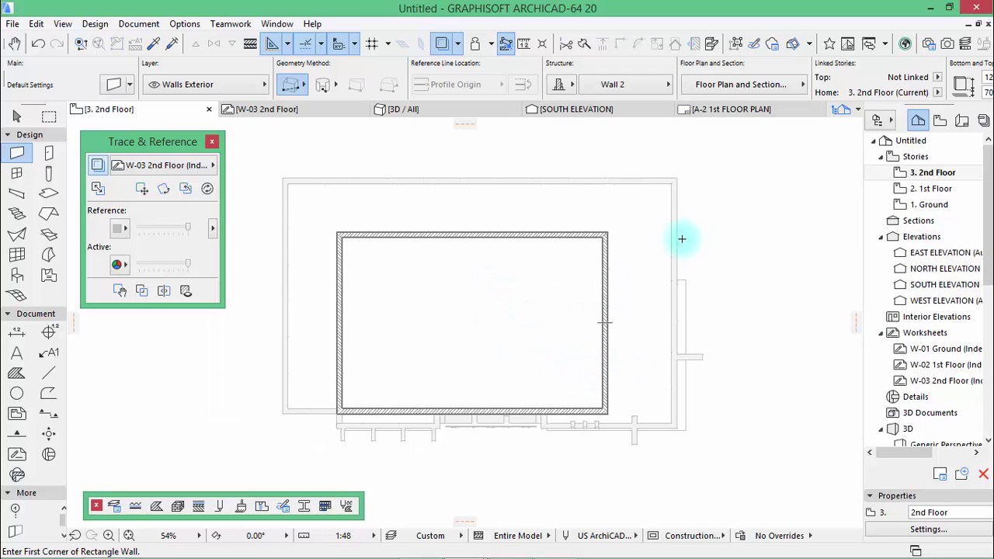
Step: Make new walls basic Generic Exterior Material, 70 high, bottom offset 0, Stucco: Brown on all surfaces
{"action": "left_click", "coordinate": [115, 87]}
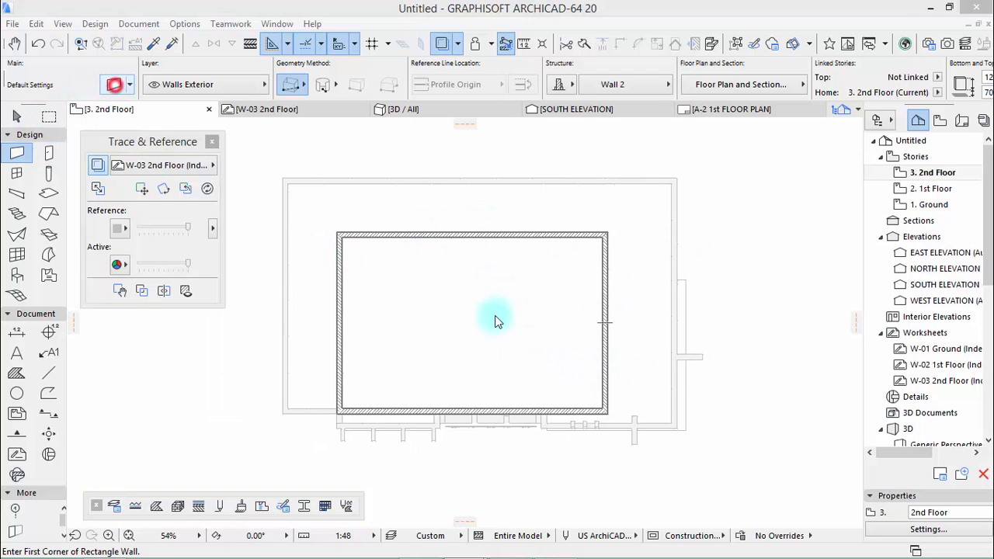
{"action": "left_click", "coordinate": [636, 114]}
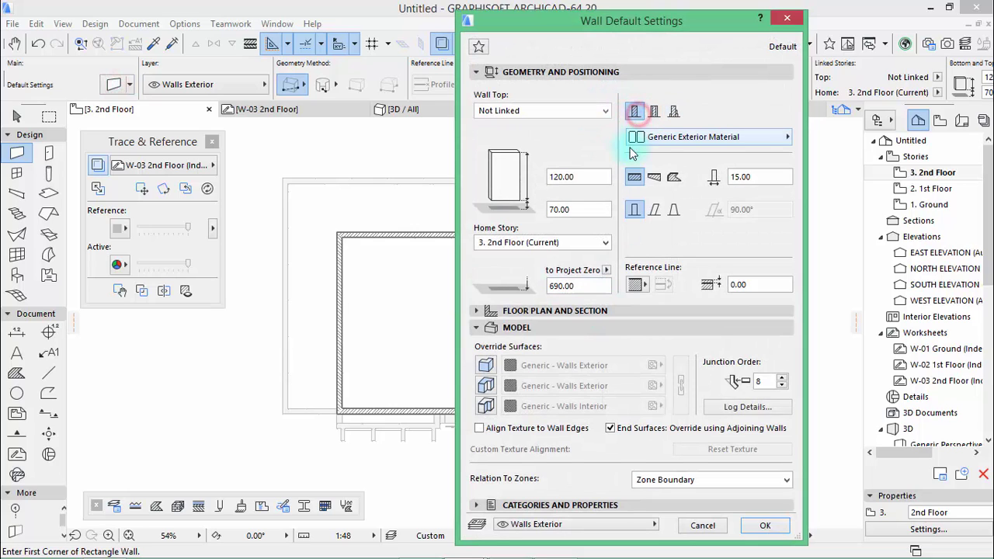
{"action": "left_click", "coordinate": [583, 210]}
{"action": "type", "text": "0"}
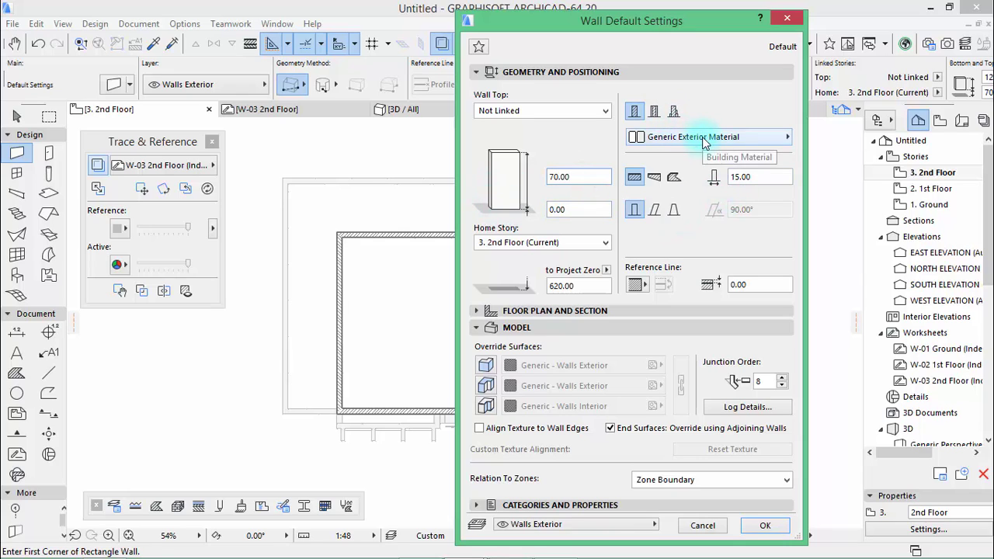
{"action": "left_click", "coordinate": [487, 386]}
{"action": "left_click", "coordinate": [485, 406]}
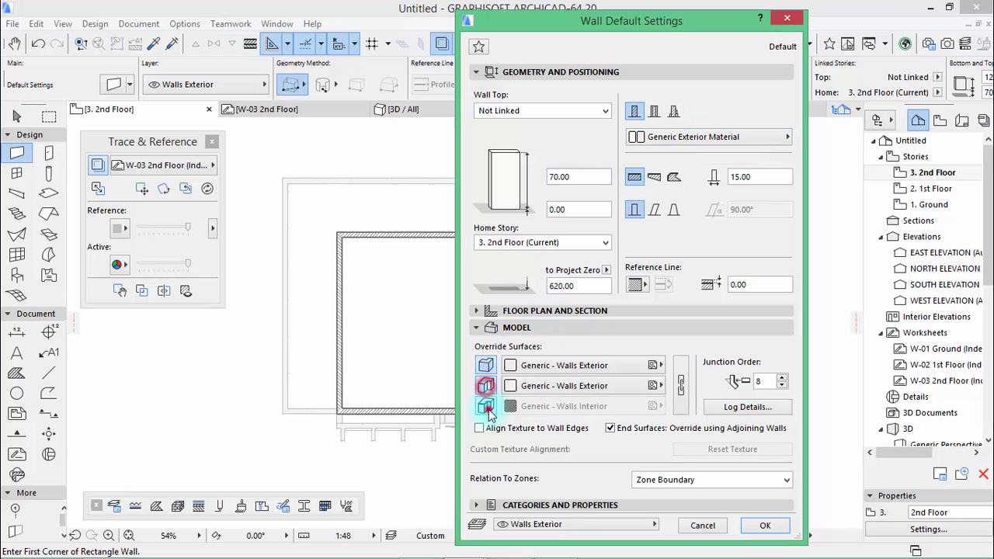
{"action": "left_click", "coordinate": [657, 369]}
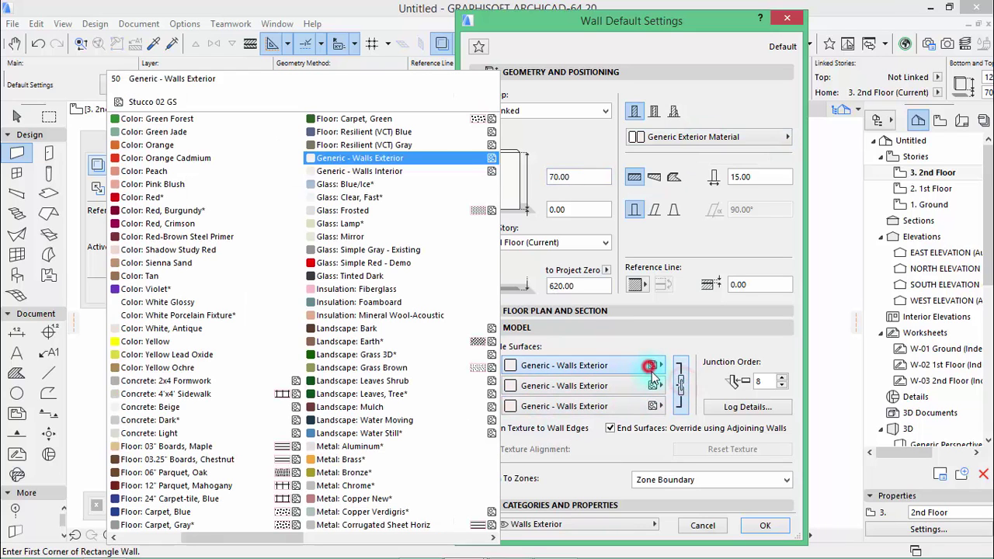
{"action": "scroll", "coordinate": [353, 454], "scroll_direction": "down", "scroll_amount": 3}
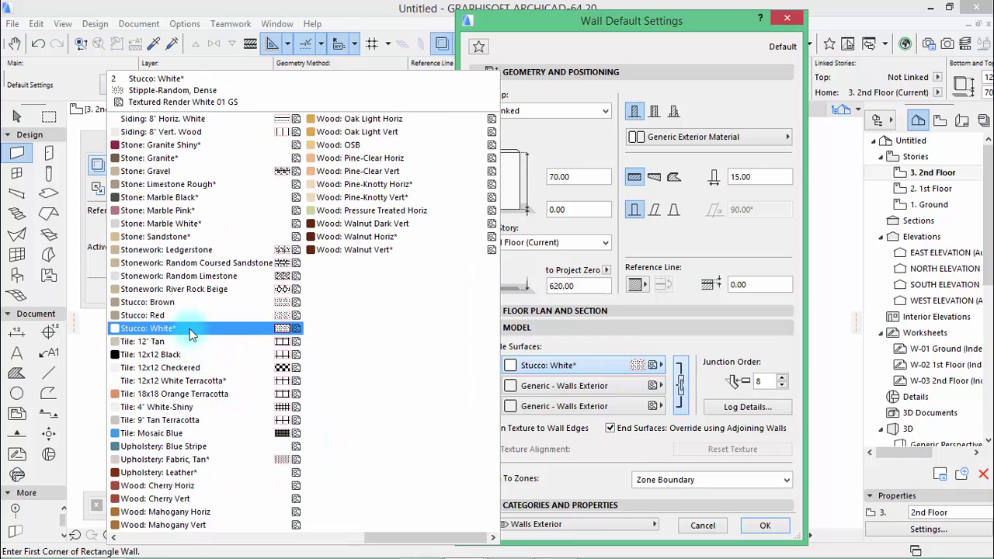
{"action": "left_click", "coordinate": [198, 302]}
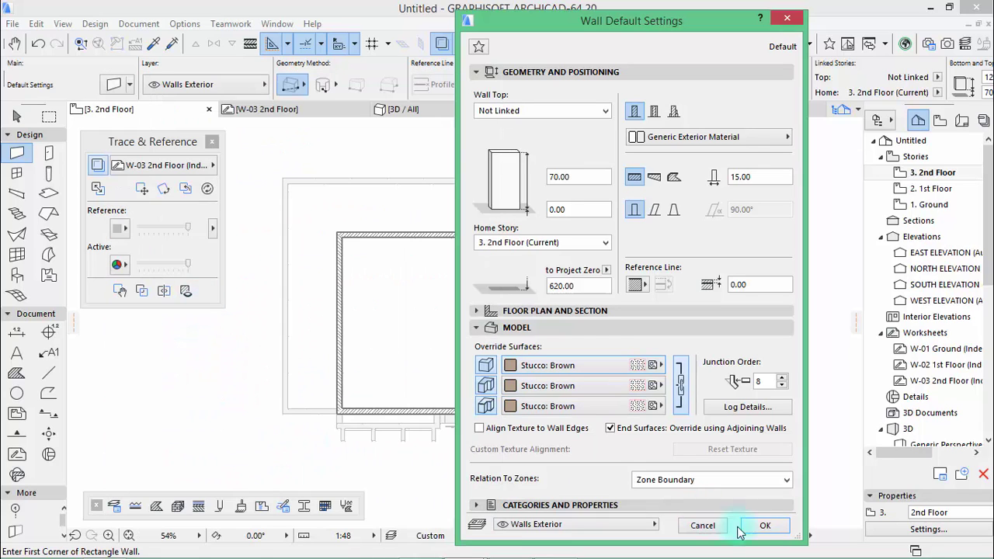
{"action": "left_click", "coordinate": [767, 525]}
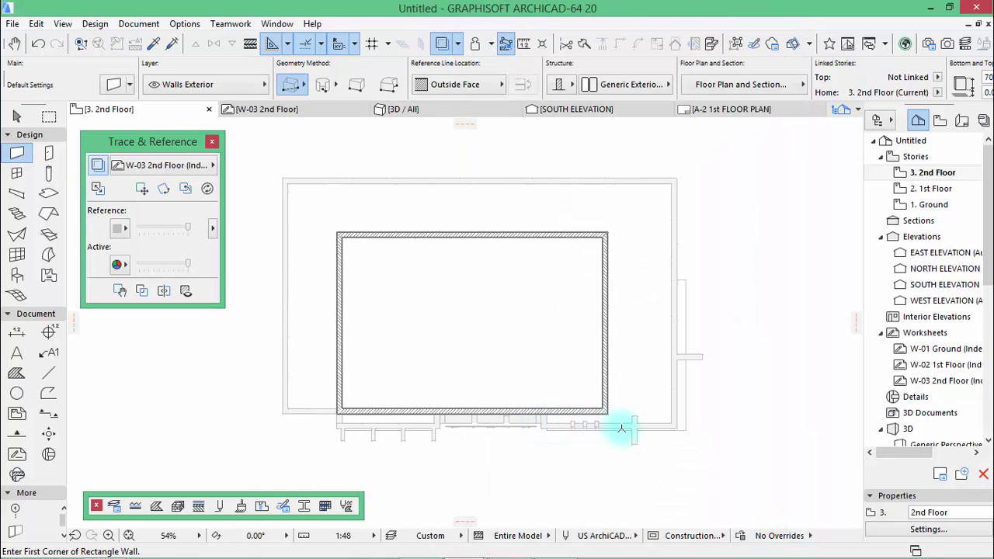
Step: Start a chained polywall at the outer wall corner and run it to the next corner
{"action": "scroll", "coordinate": [621, 429], "scroll_direction": "up", "scroll_amount": 3}
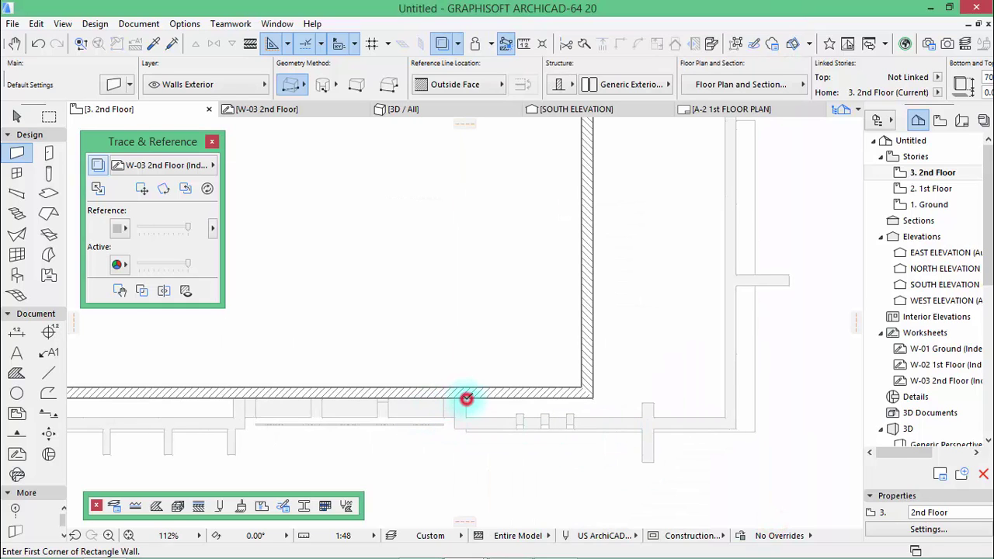
{"action": "left_click", "coordinate": [466, 398]}
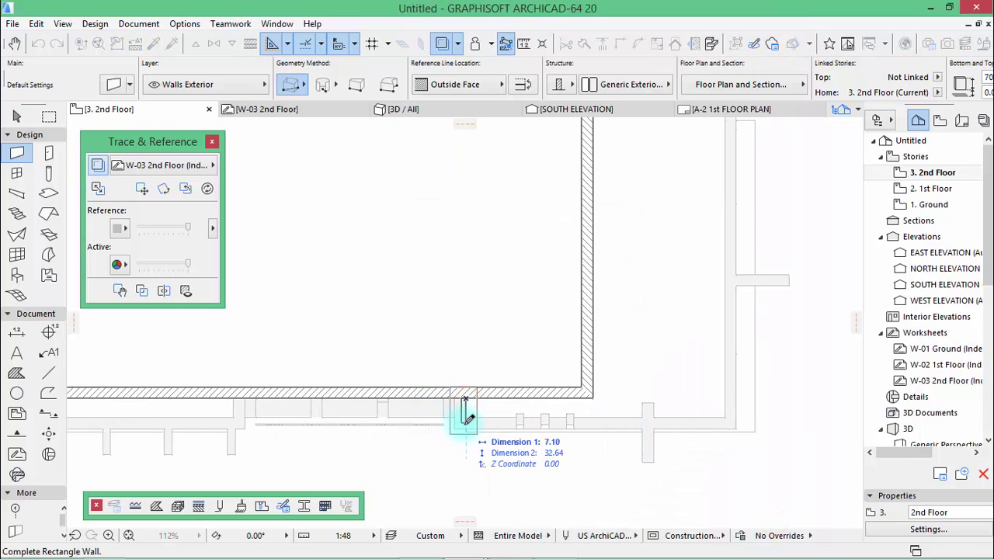
{"action": "left_click", "coordinate": [290, 85]}
{"action": "left_click", "coordinate": [328, 74]}
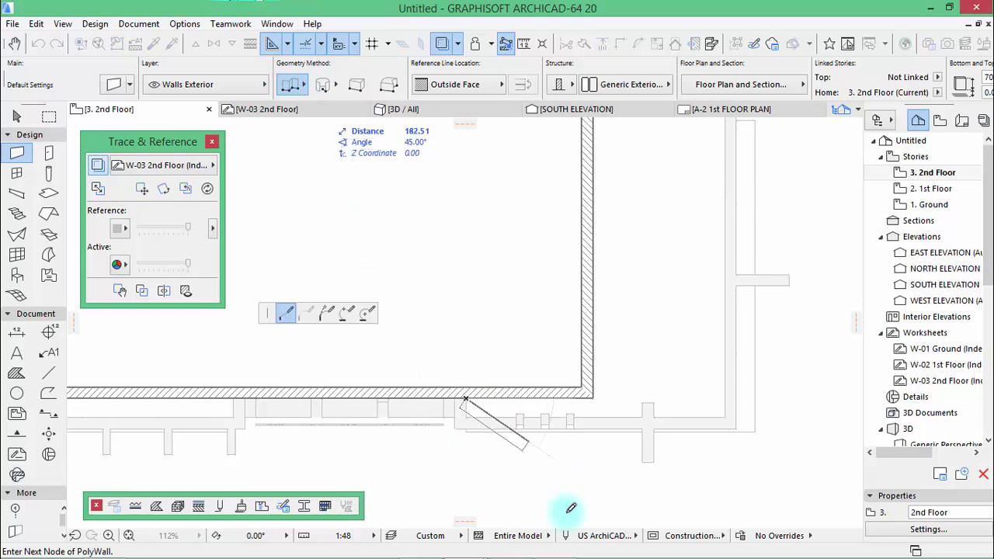
{"action": "left_click", "coordinate": [466, 415]}
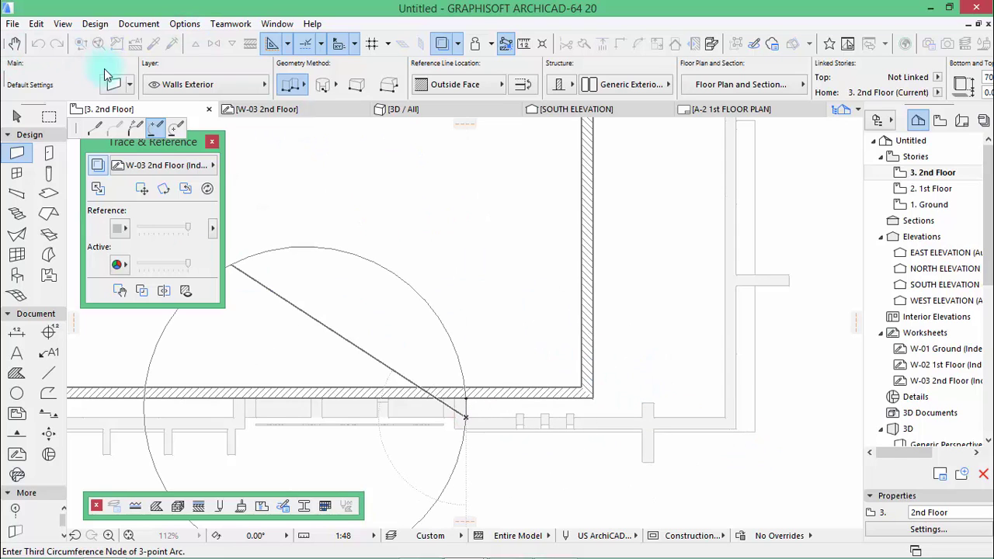
{"action": "left_click", "coordinate": [98, 131]}
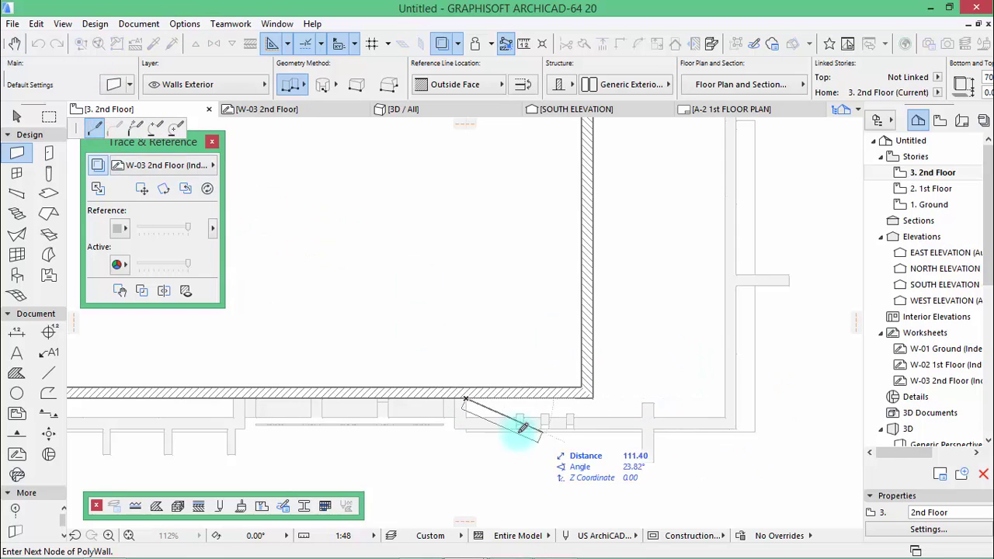
{"action": "left_click", "coordinate": [725, 420]}
Step: Continue the polywall around the top, left and bottom edges and close the outline
{"action": "scroll", "coordinate": [727, 428], "scroll_direction": "down", "scroll_amount": 4}
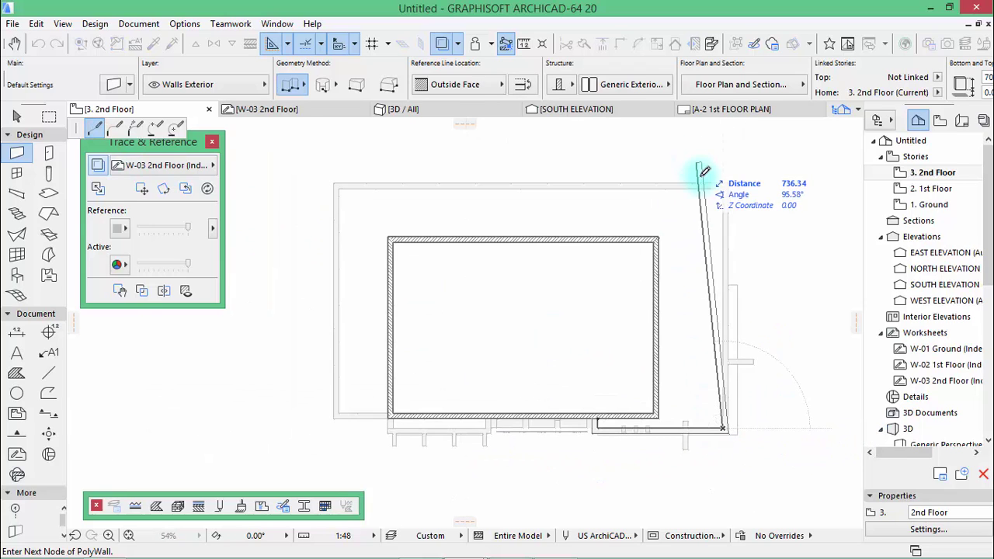
{"action": "left_click", "coordinate": [726, 186]}
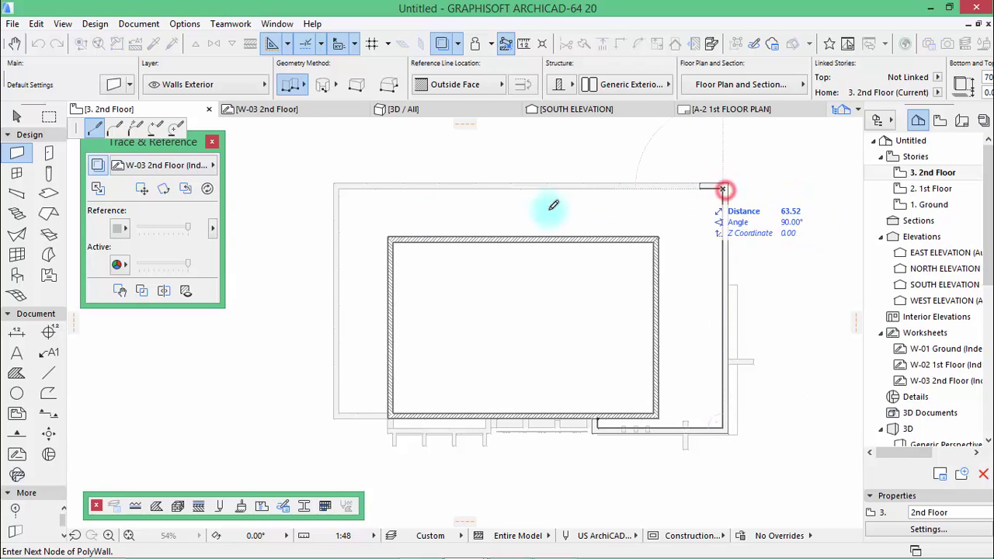
{"action": "left_click", "coordinate": [339, 187]}
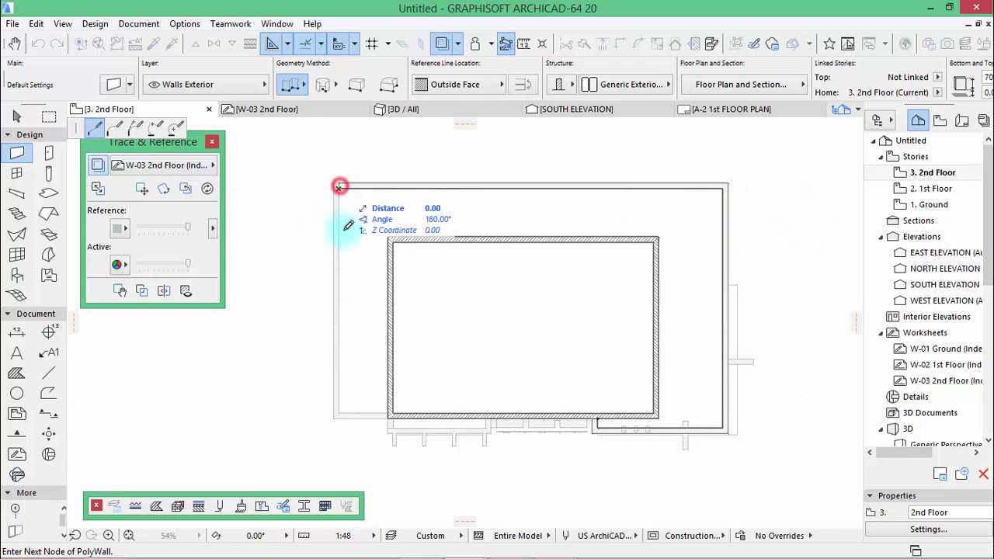
{"action": "left_click", "coordinate": [339, 413]}
{"action": "scroll", "coordinate": [390, 410], "scroll_direction": "up", "scroll_amount": 4}
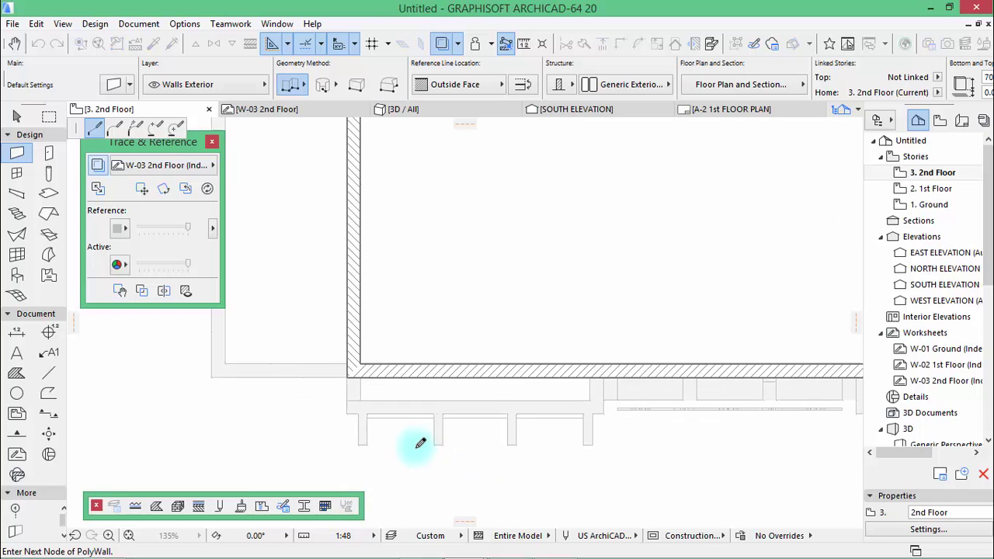
{"action": "left_click", "coordinate": [361, 363]}
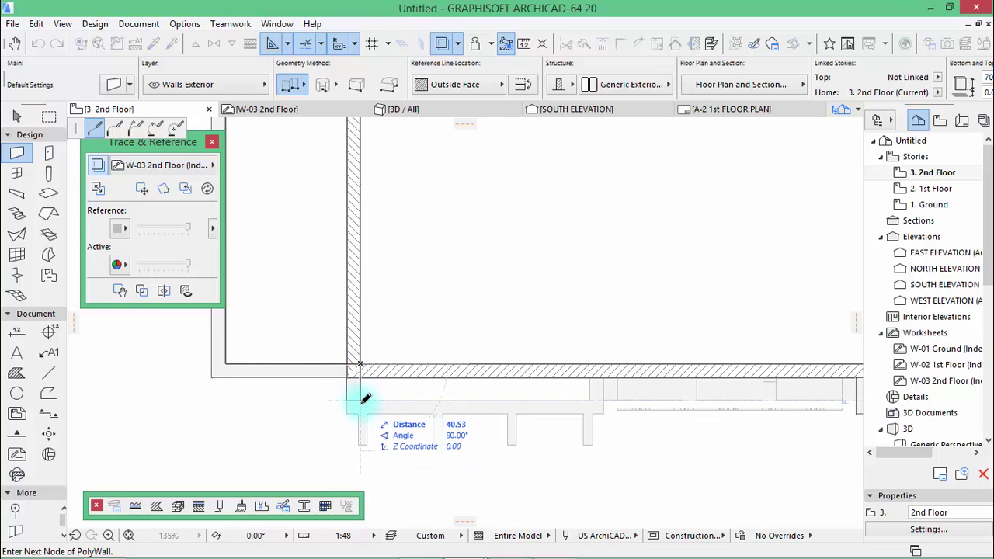
{"action": "left_click", "coordinate": [360, 401]}
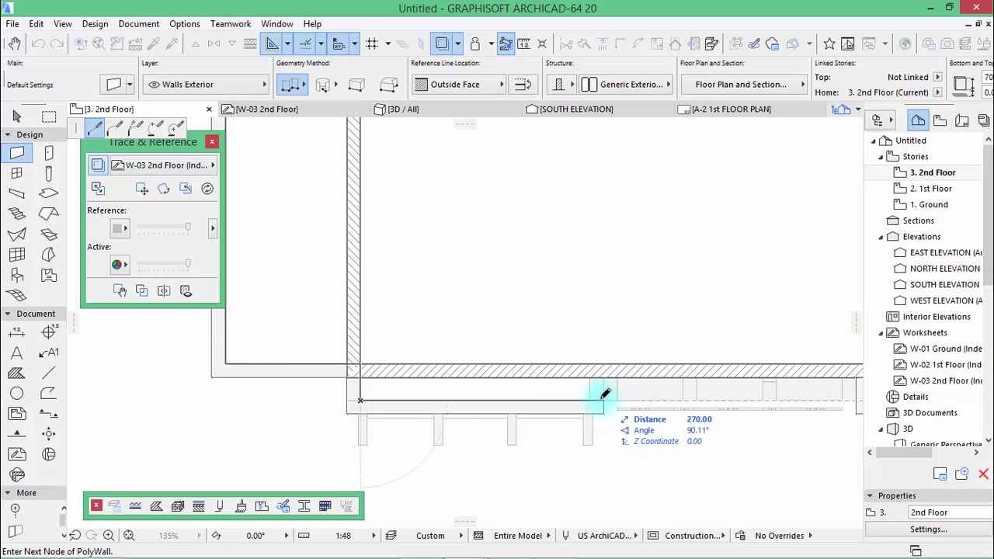
{"action": "left_click", "coordinate": [590, 400]}
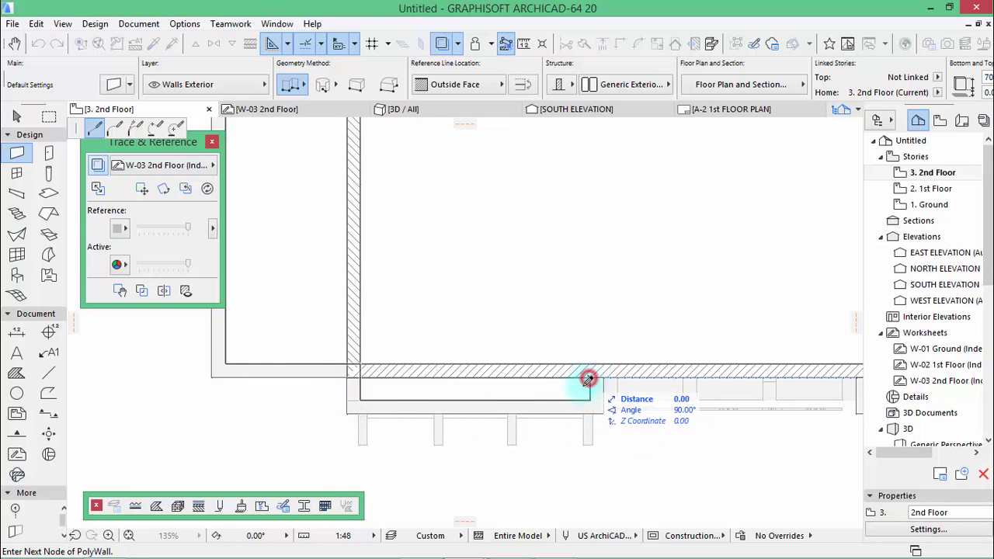
{"action": "right_click", "coordinate": [501, 260]}
{"action": "left_click", "coordinate": [558, 379]}
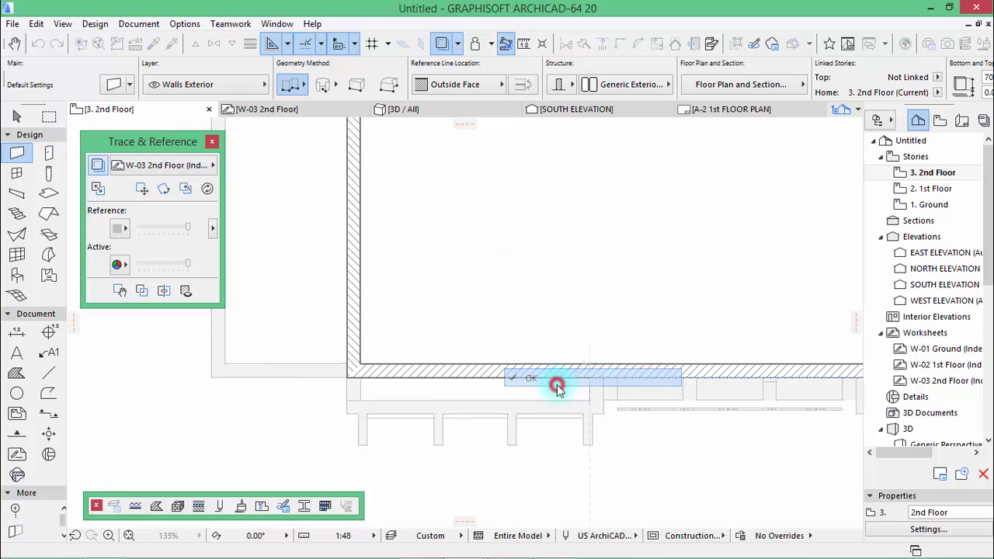
{"action": "scroll", "coordinate": [342, 379], "scroll_direction": "down", "scroll_amount": 4}
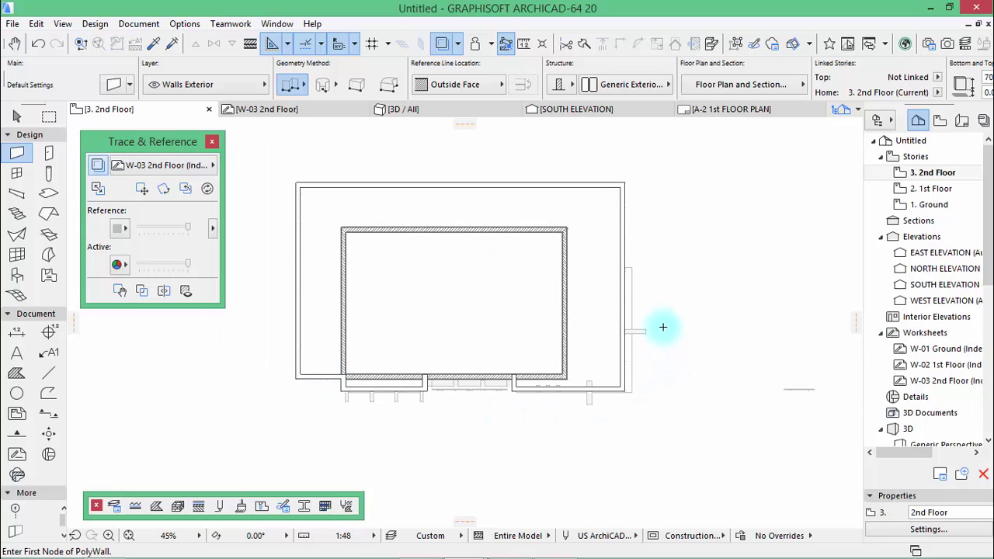
{"action": "key", "text": "F3"}
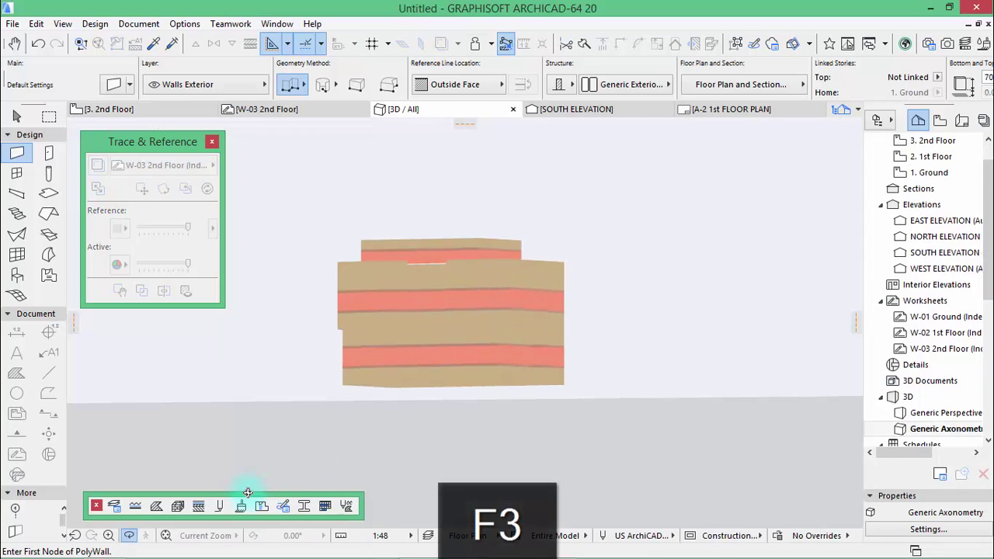
{"action": "left_click", "coordinate": [165, 536]}
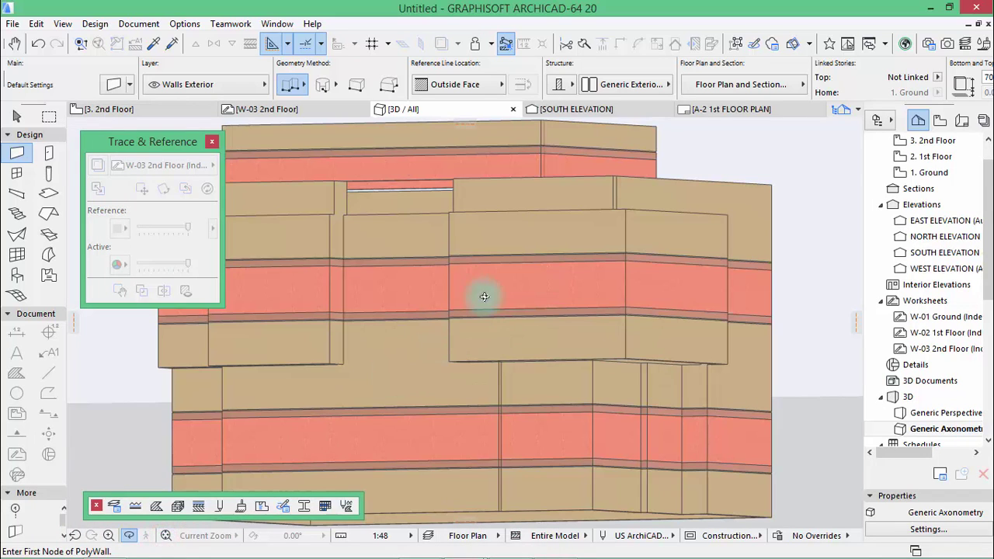
{"action": "scroll", "coordinate": [506, 285], "scroll_direction": "down", "scroll_amount": 3}
{"action": "middle_click_drag", "start_coordinate": [513, 289], "coordinate": [510, 346], "text": "shift"}
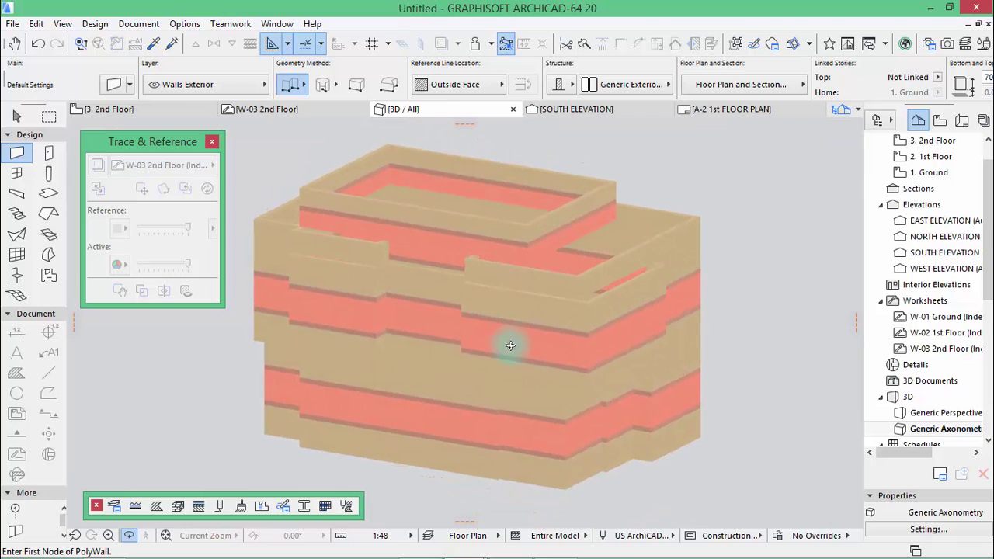
{"action": "left_click", "coordinate": [940, 418]}
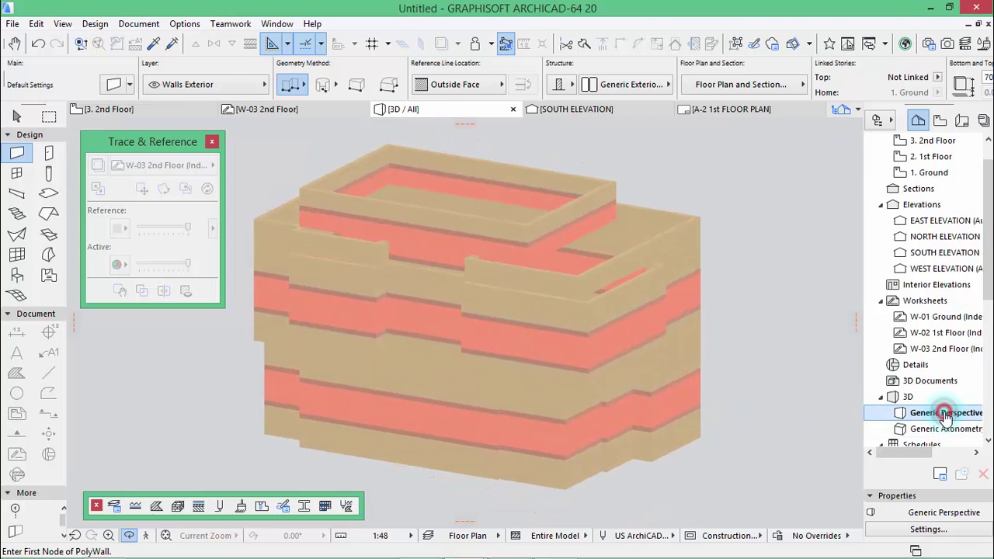
{"action": "double_click", "coordinate": [943, 415]}
{"action": "middle_click_drag", "start_coordinate": [565, 309], "coordinate": [522, 274], "text": "shift"}
{"action": "scroll", "coordinate": [593, 308], "scroll_direction": "up", "scroll_amount": 2}
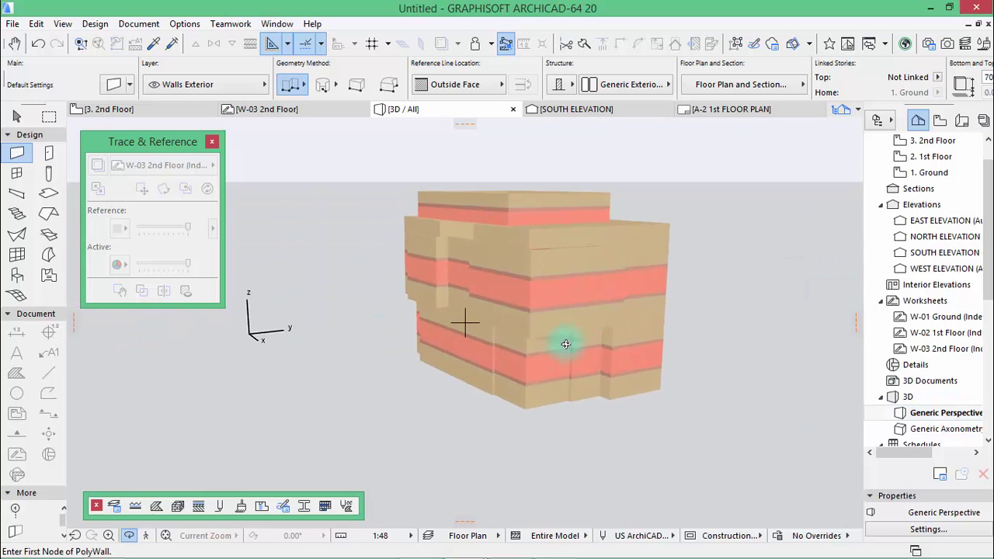
{"action": "middle_click_drag", "start_coordinate": [565, 344], "coordinate": [578, 261], "text": "shift"}
Step: Switch from the 2nd Floor plan to the Ground storey plan
{"action": "key", "text": "F2"}
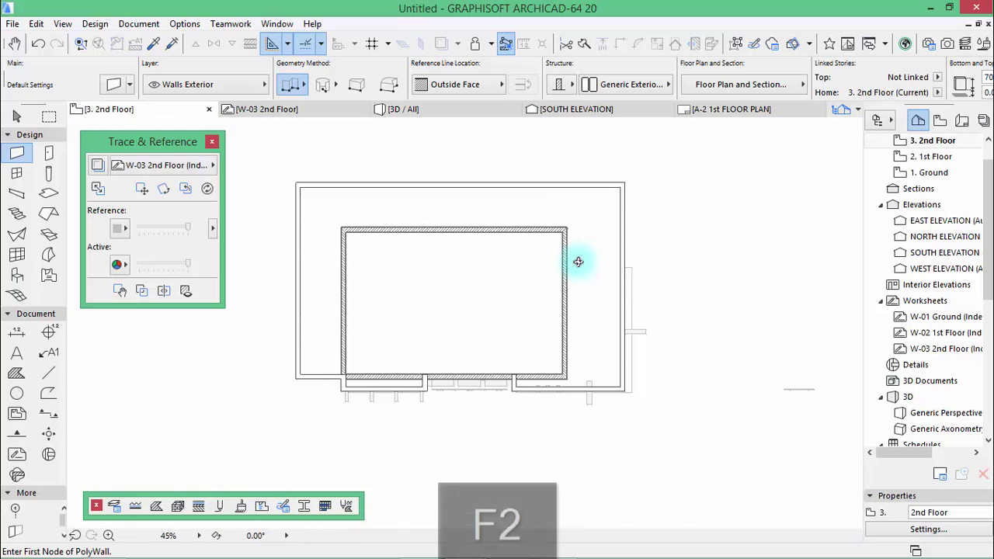
{"action": "left_click", "coordinate": [919, 174]}
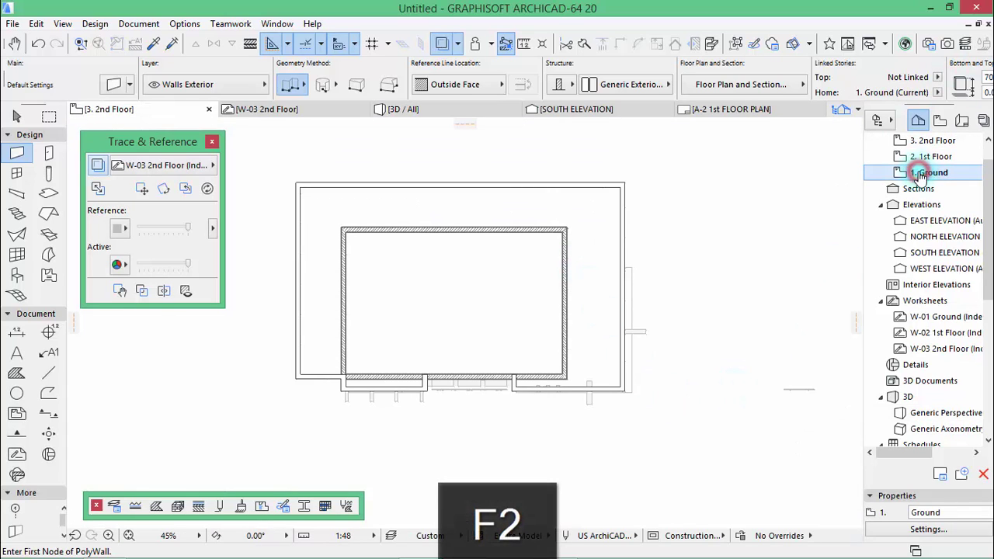
{"action": "scroll", "coordinate": [523, 285], "scroll_direction": "down", "scroll_amount": 2}
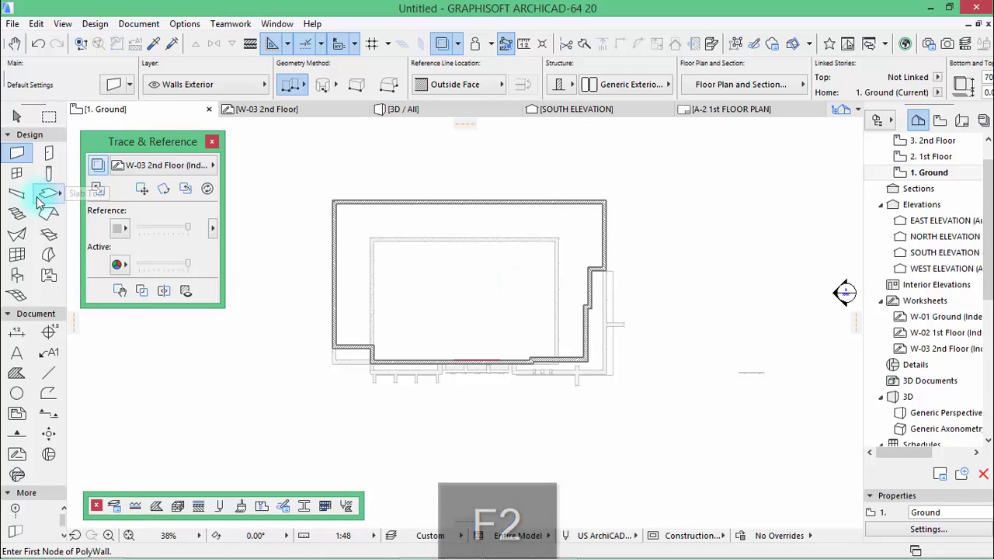
{"action": "scroll", "coordinate": [512, 305], "scroll_direction": "down", "scroll_amount": 1}
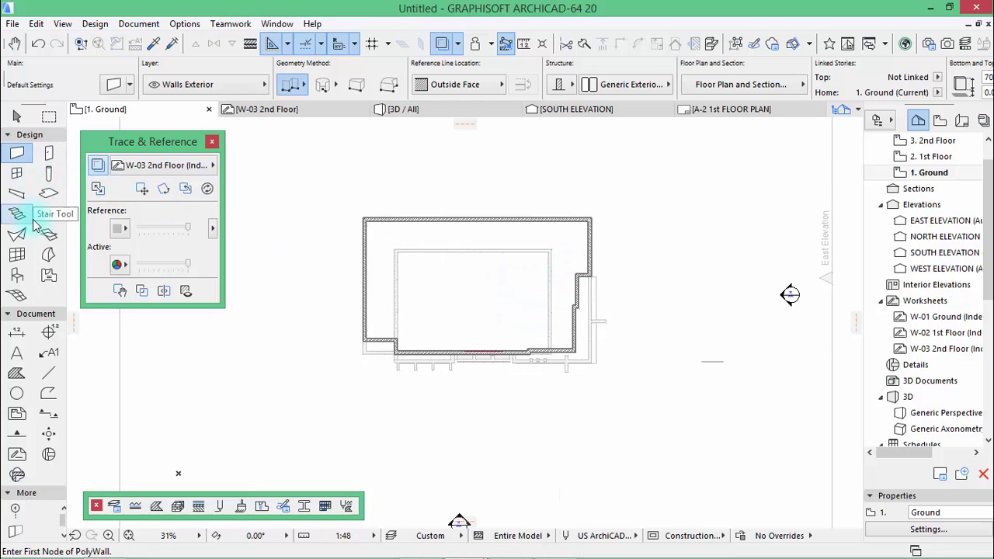
Step: Set Slab defaults to 15 thick with a Paving: Brick Moss top surface override
{"action": "left_click", "coordinate": [48, 192]}
{"action": "left_click", "coordinate": [111, 84]}
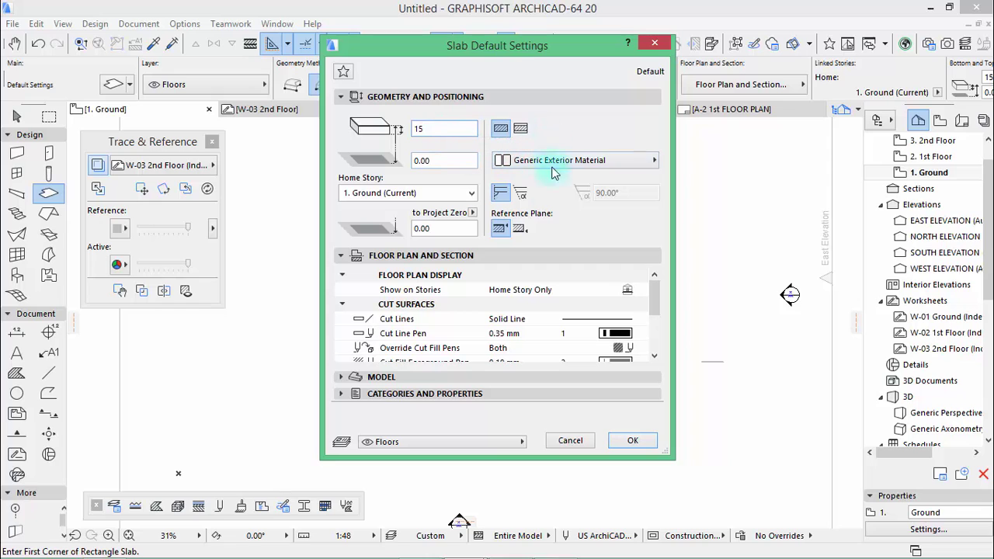
{"action": "left_click", "coordinate": [337, 377]}
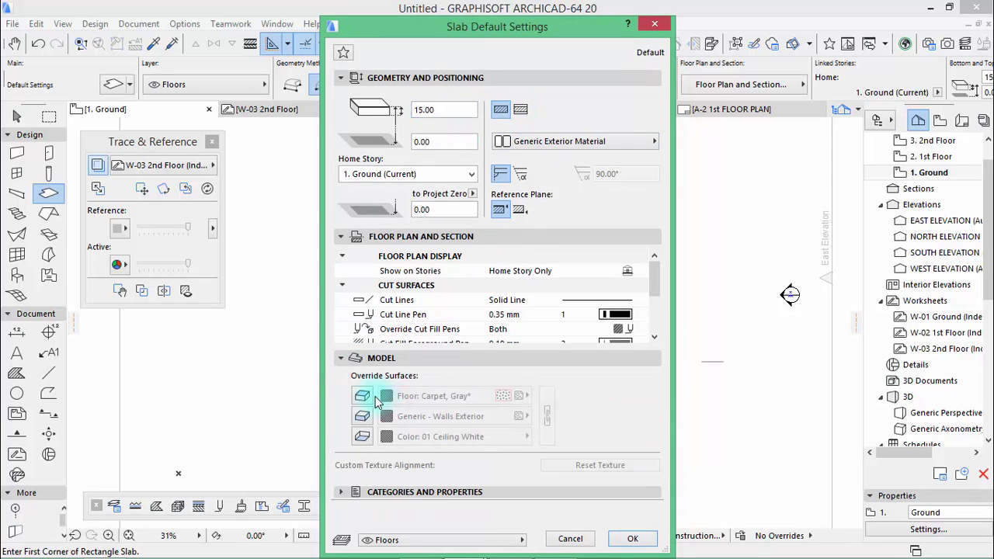
{"action": "left_click", "coordinate": [365, 397]}
{"action": "left_click", "coordinate": [409, 397]}
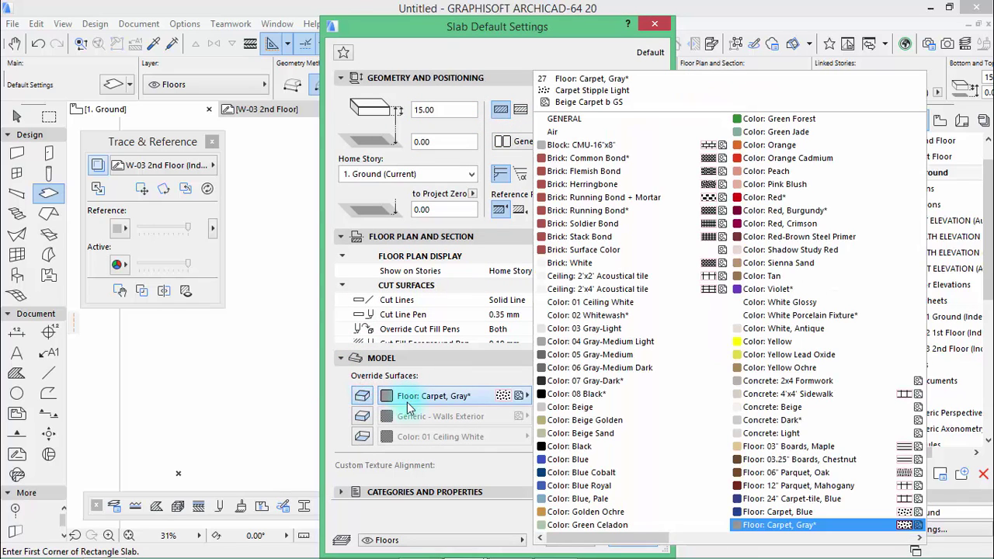
{"action": "left_click", "coordinate": [368, 418]}
{"action": "left_click", "coordinate": [368, 417]}
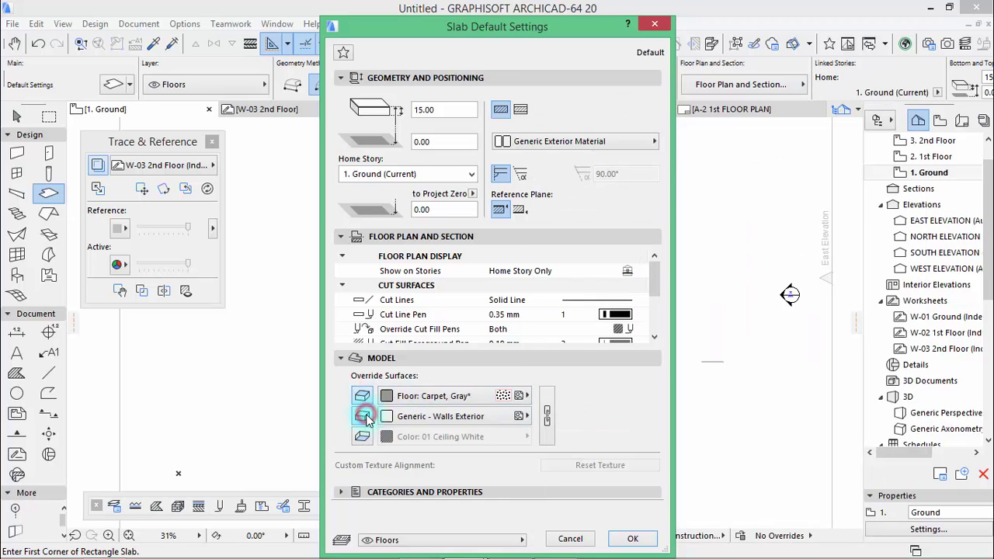
{"action": "left_click", "coordinate": [460, 398]}
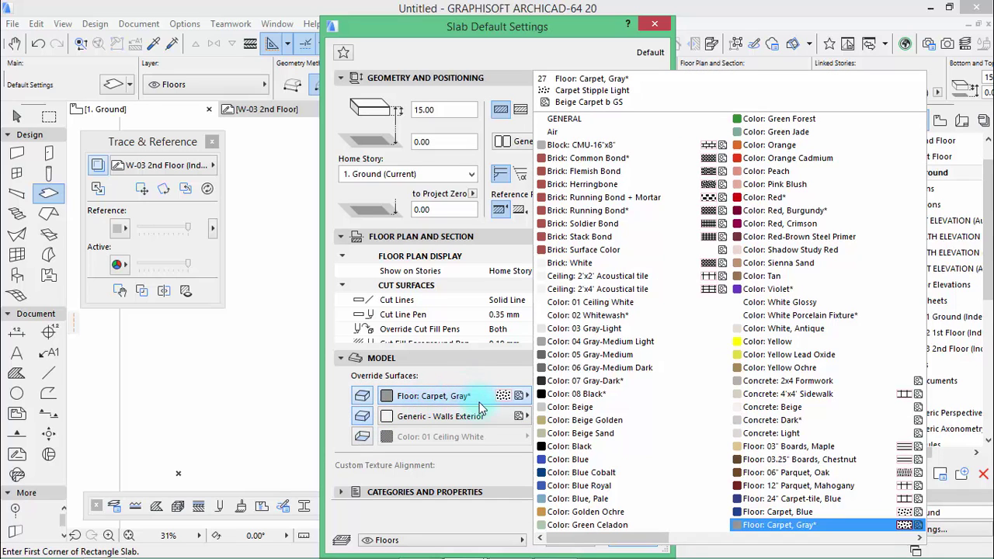
{"action": "scroll", "coordinate": [793, 287], "scroll_direction": "down", "scroll_amount": 3}
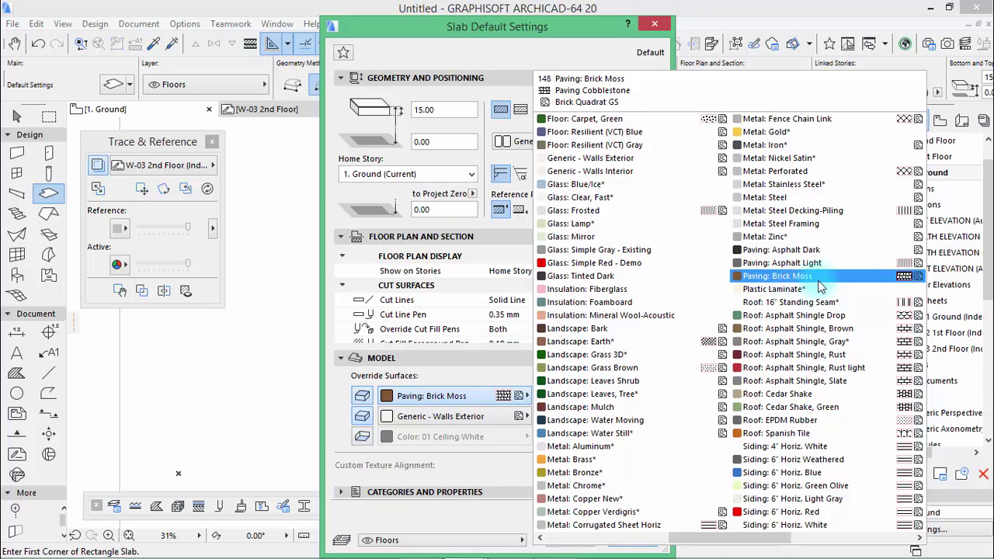
{"action": "left_click", "coordinate": [818, 281]}
{"action": "left_click", "coordinate": [637, 538]}
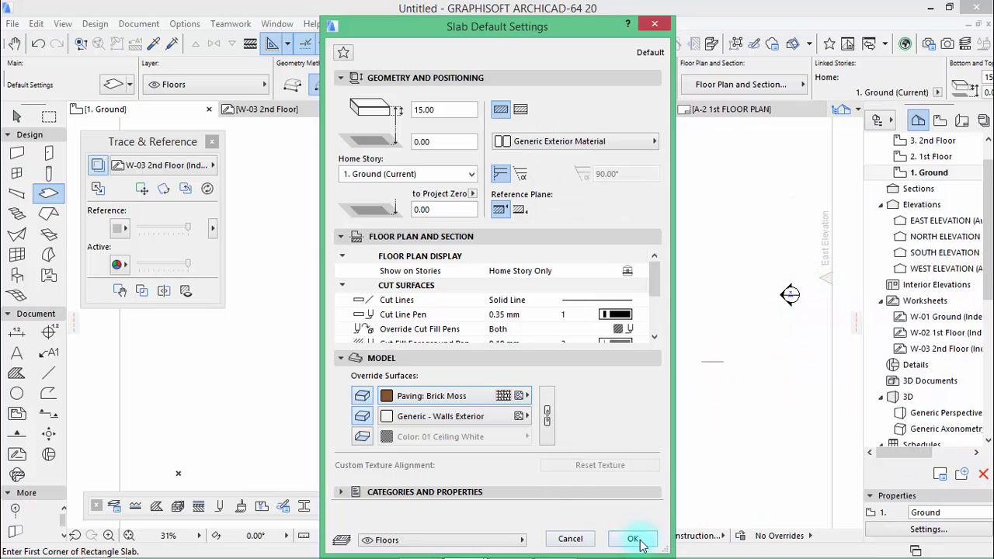
Step: Draw a rectangular slab enclosing the whole building on the Ground storey
{"action": "left_click", "coordinate": [307, 120]}
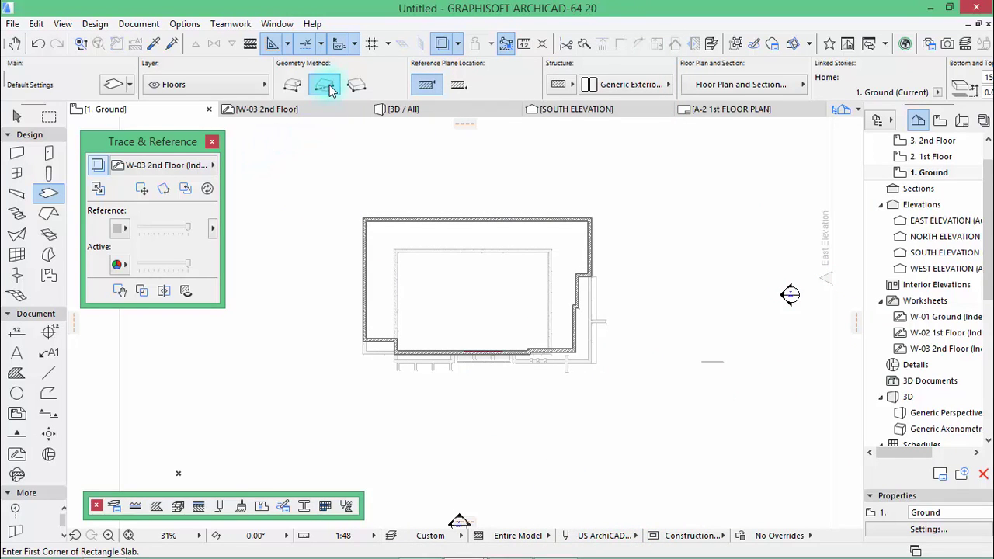
{"action": "left_click", "coordinate": [270, 156]}
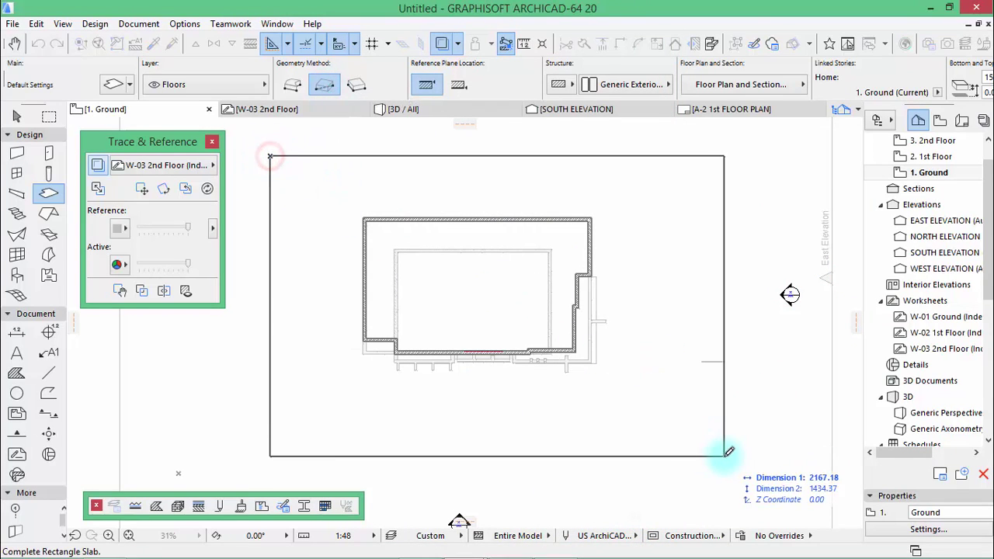
{"action": "left_click", "coordinate": [715, 463]}
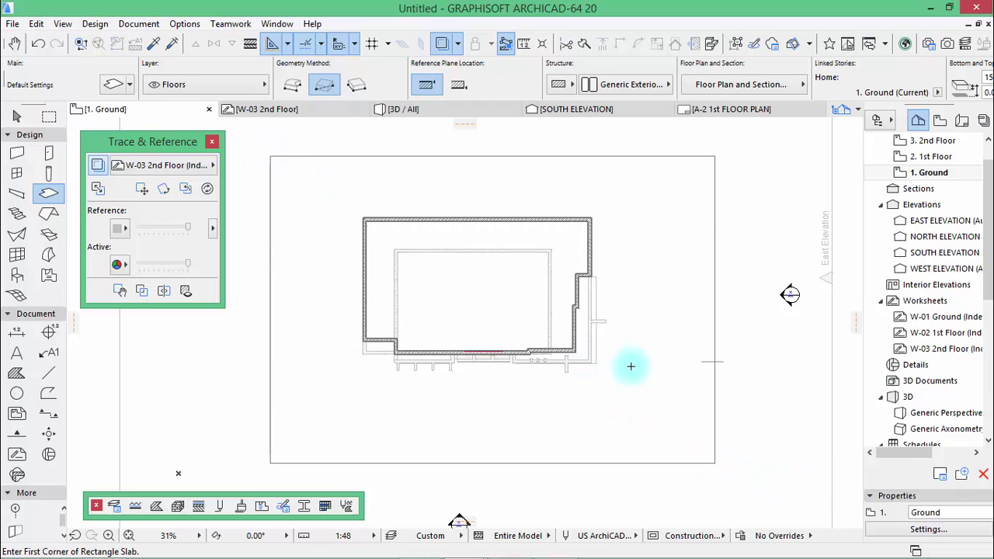
Step: Review the new ground slab's settings, deselect it, and go to the 1st Floor plan
{"action": "left_click", "coordinate": [674, 371]}
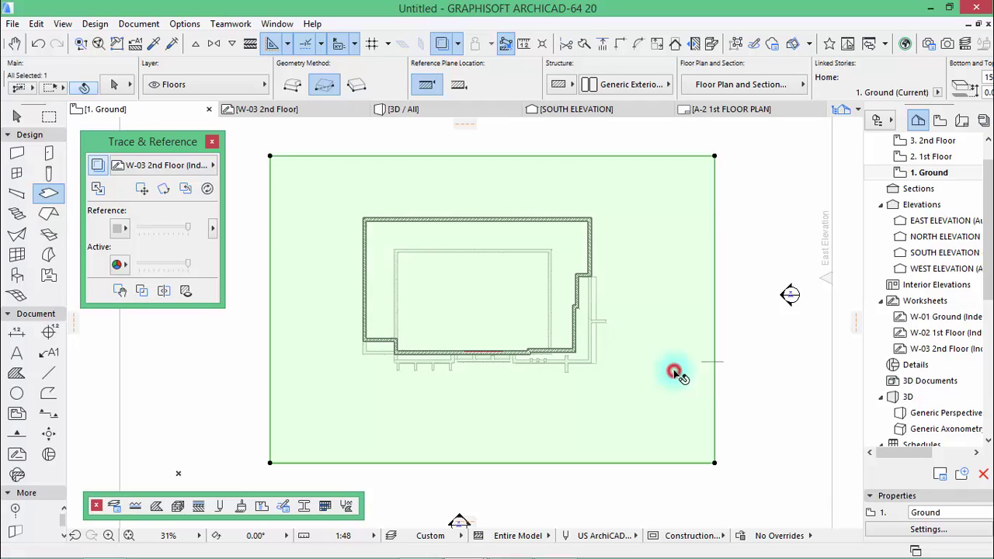
{"action": "left_click", "coordinate": [115, 88]}
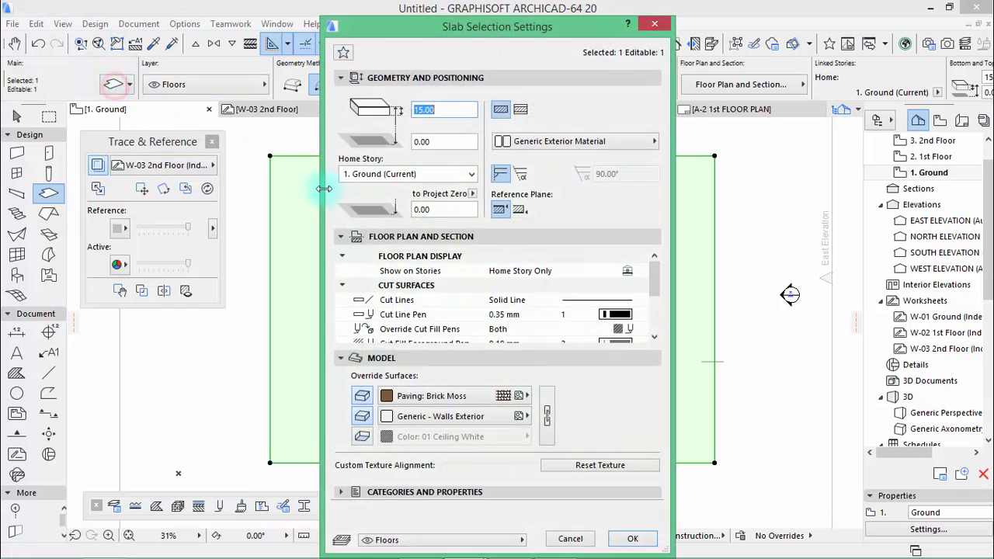
{"action": "left_click", "coordinate": [633, 539]}
{"action": "left_click", "coordinate": [774, 260]}
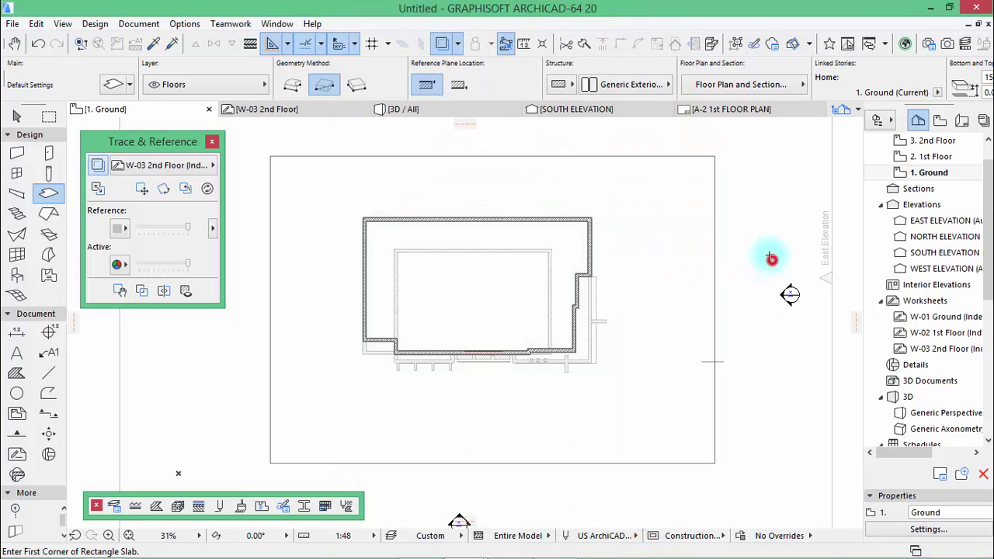
{"action": "double_click", "coordinate": [932, 157]}
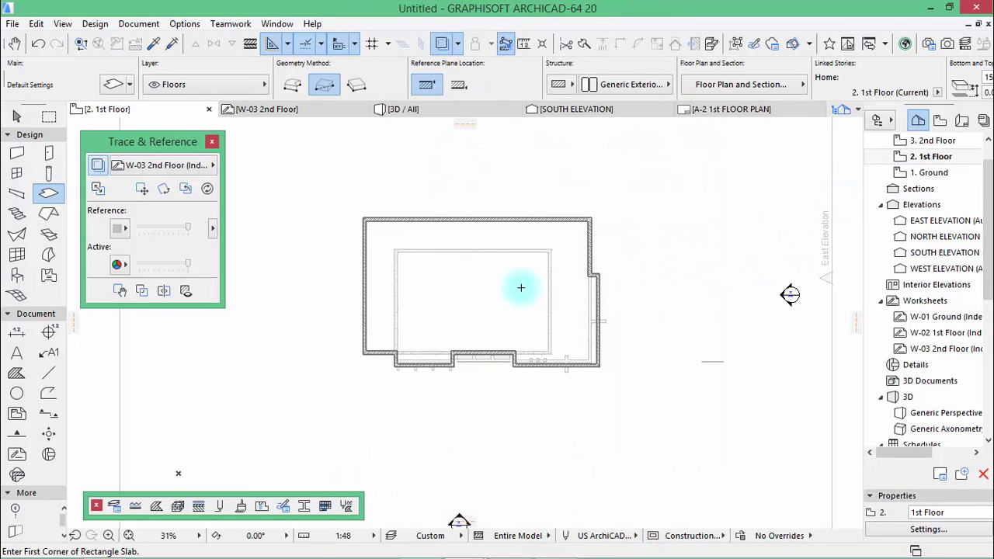
{"action": "scroll", "coordinate": [521, 287], "scroll_direction": "up", "scroll_amount": 1}
Step: Turn off tracing and give new slabs Stucco: Brown on all three linked surfaces
{"action": "left_click", "coordinate": [104, 165]}
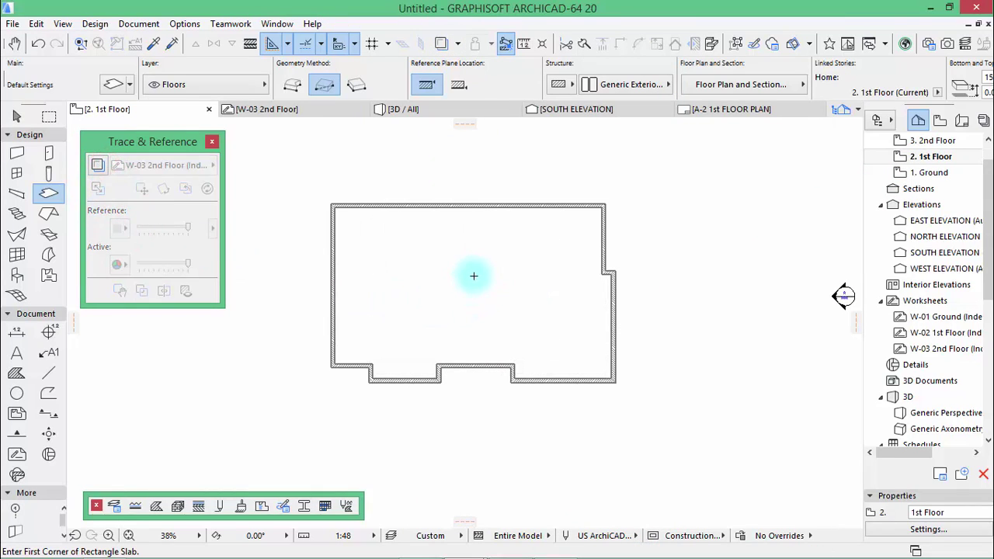
{"action": "left_click", "coordinate": [114, 86]}
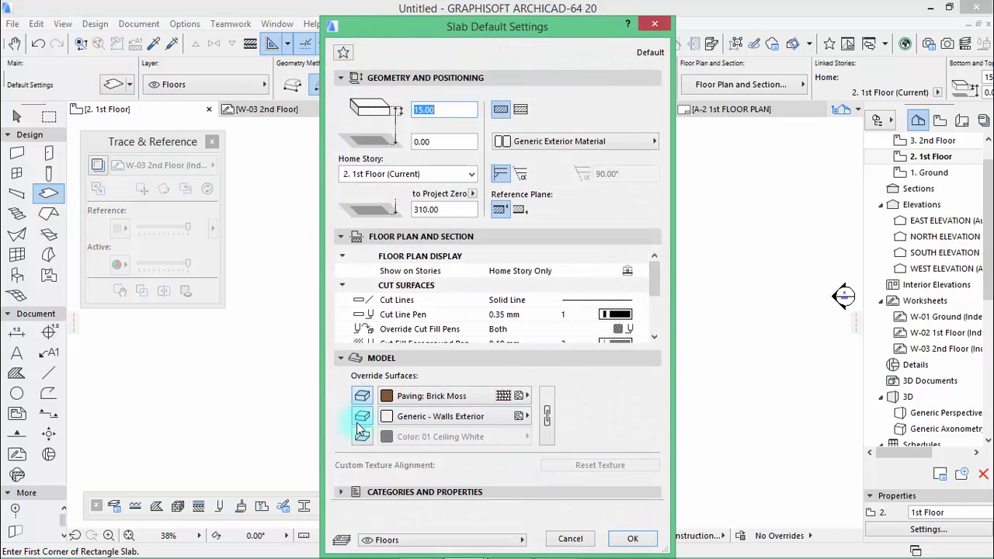
{"action": "left_click", "coordinate": [360, 439]}
{"action": "left_click", "coordinate": [546, 416]}
{"action": "left_click", "coordinate": [513, 398]}
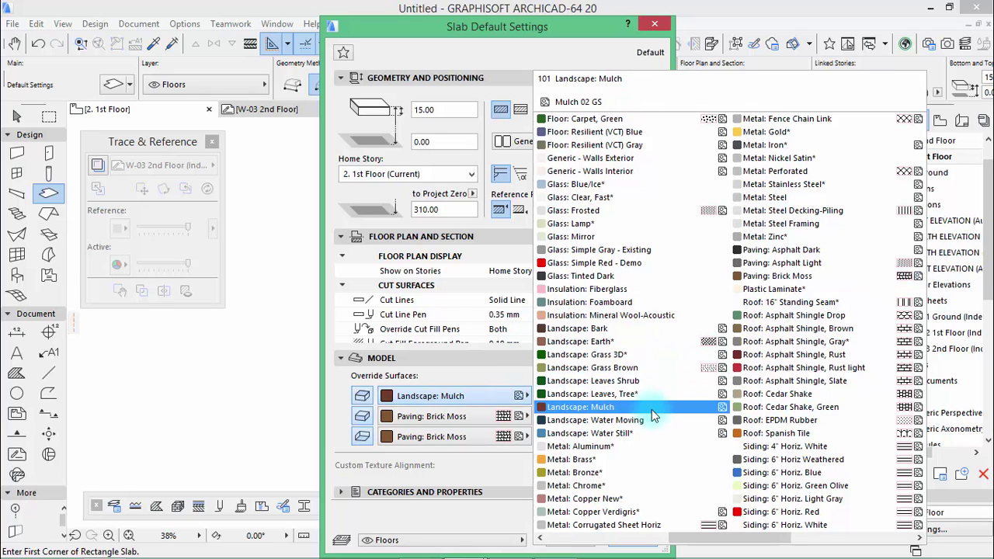
{"action": "scroll", "coordinate": [651, 410], "scroll_direction": "down", "scroll_amount": 5}
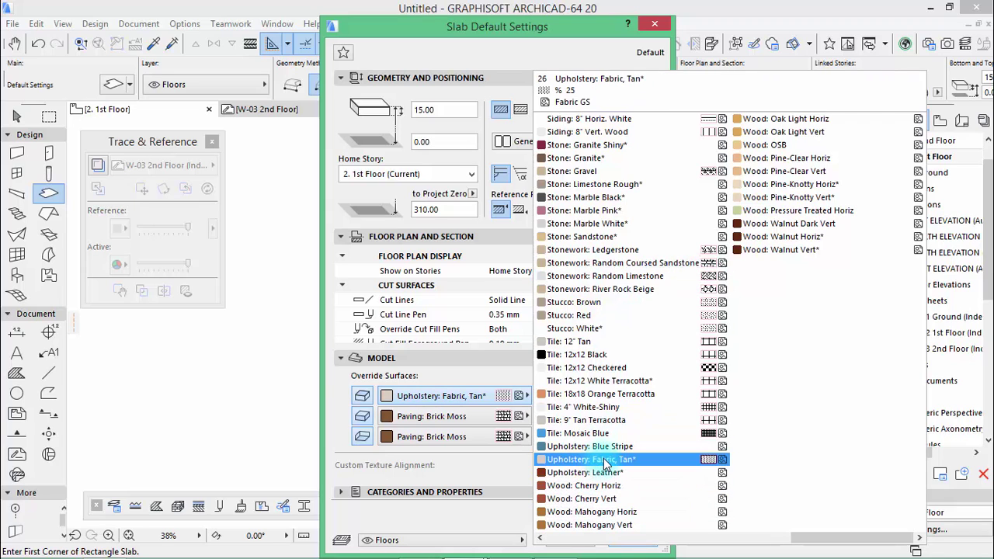
{"action": "left_click", "coordinate": [605, 303]}
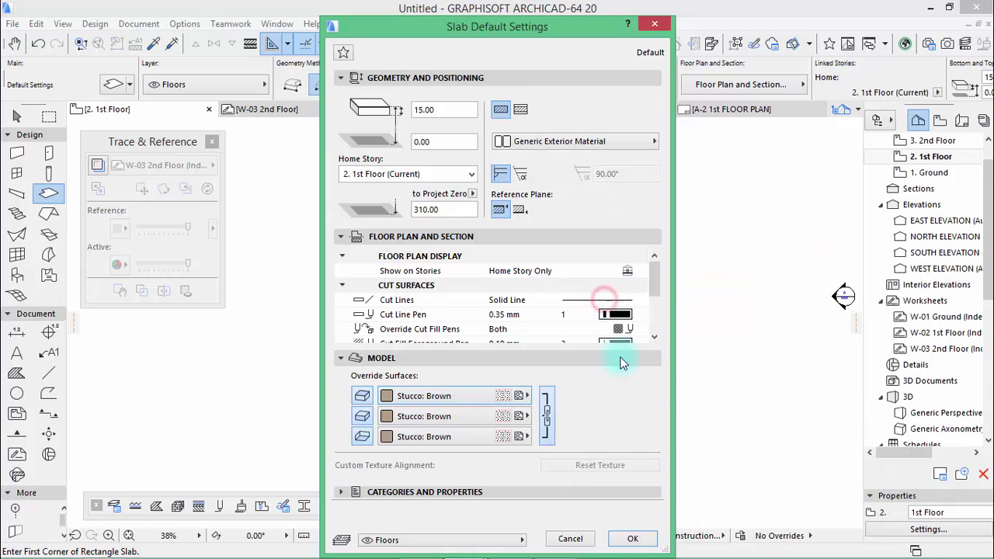
{"action": "left_click", "coordinate": [633, 539]}
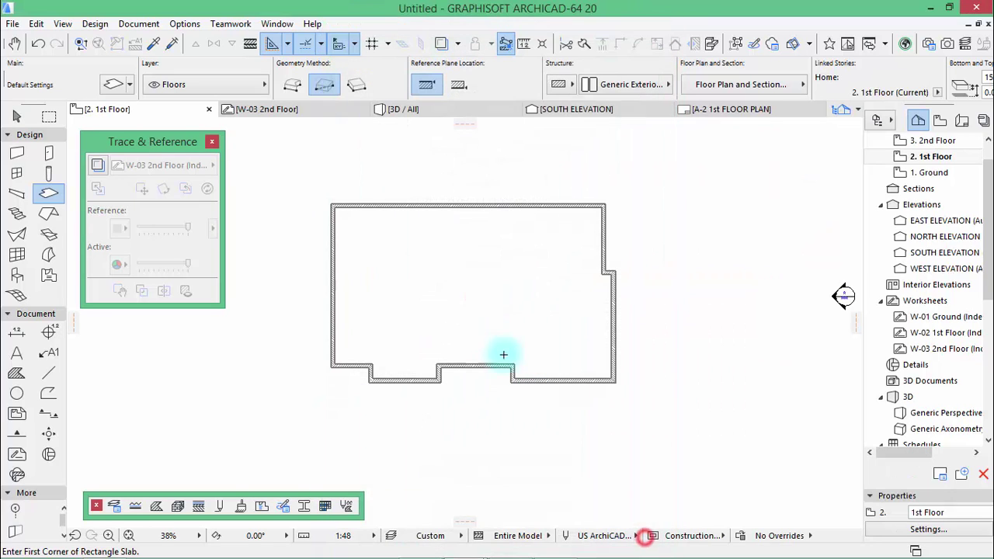
Step: Fill the 1st-floor room with a slab, then set 2nd Floor slab offset to 70
{"action": "left_click", "coordinate": [473, 262]}
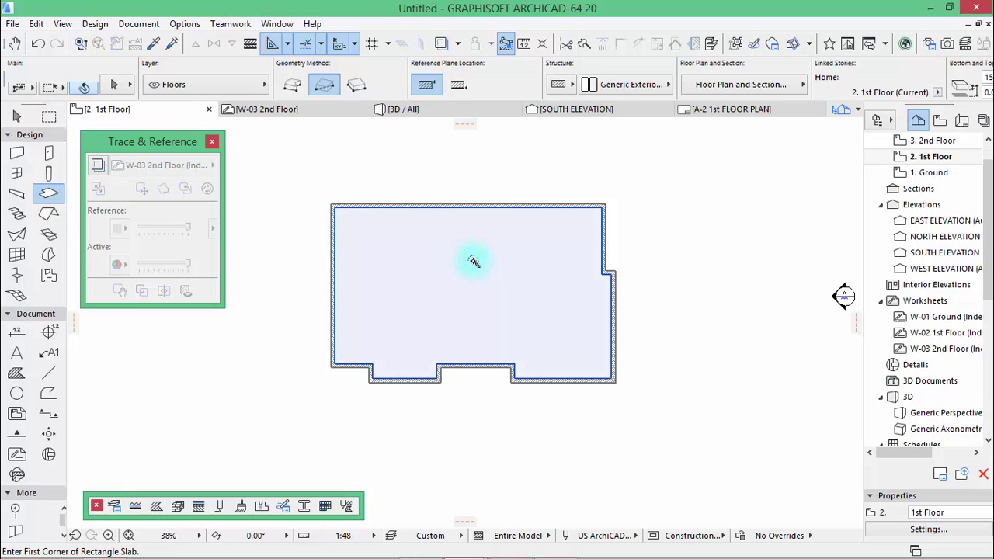
{"action": "double_click", "coordinate": [944, 140]}
{"action": "key", "text": "ctrl+t"}
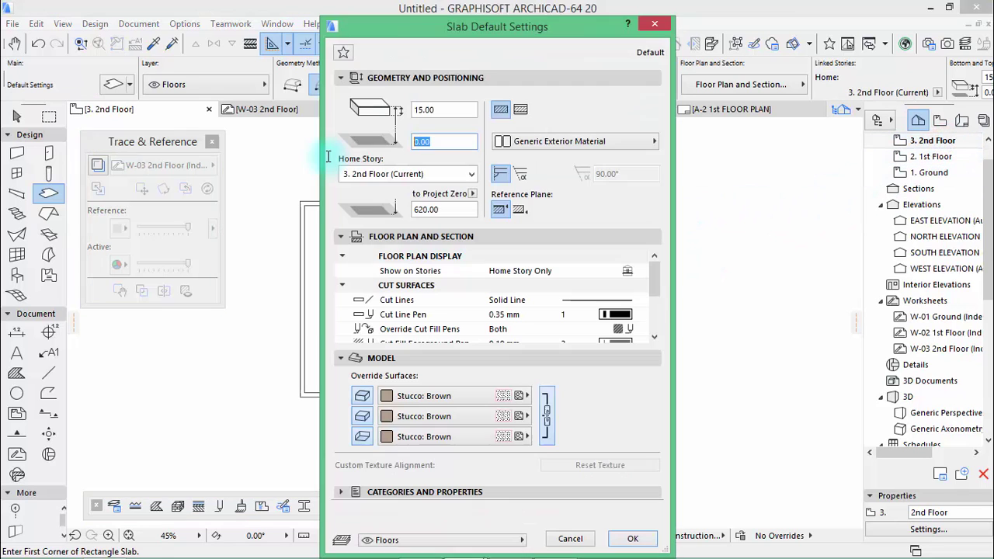
{"action": "type", "text": "70"}
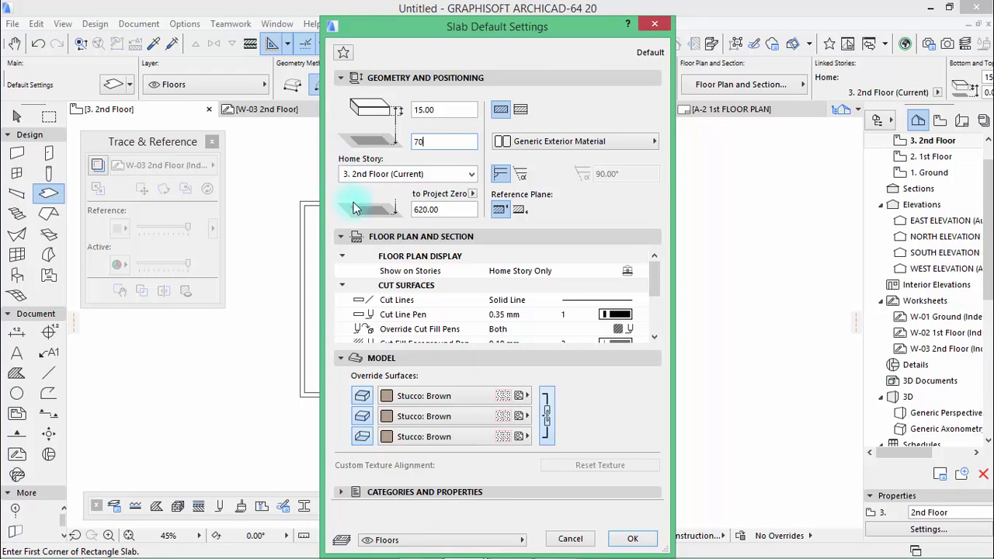
{"action": "left_click", "coordinate": [630, 540]}
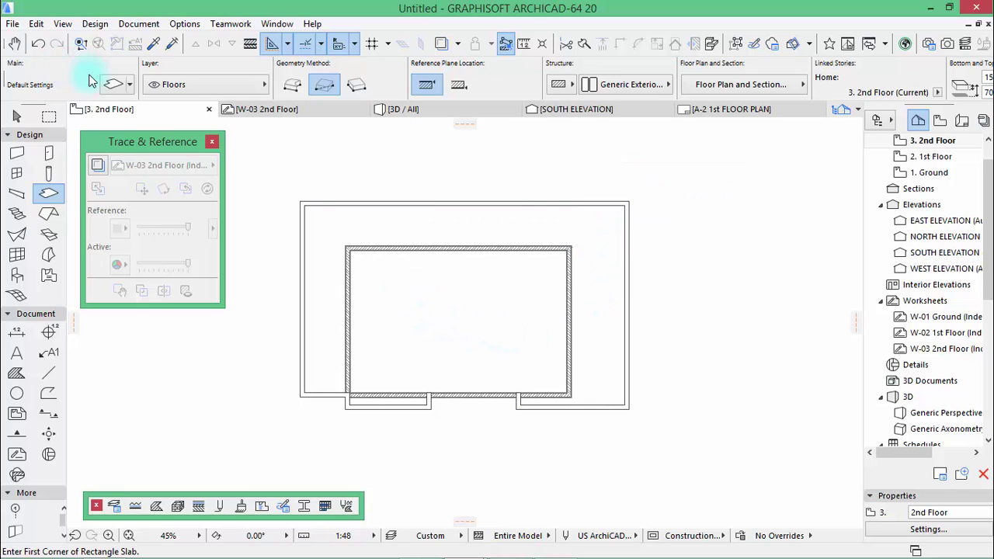
Step: Change the slab offset to 190 and place a slab filling the 2nd-floor room
{"action": "left_click", "coordinate": [115, 87]}
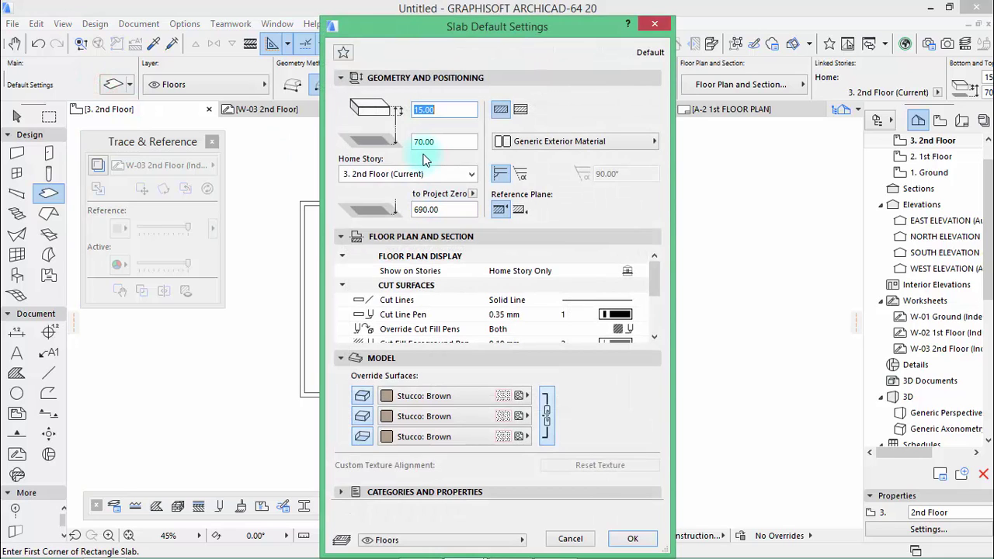
{"action": "left_click", "coordinate": [442, 141]}
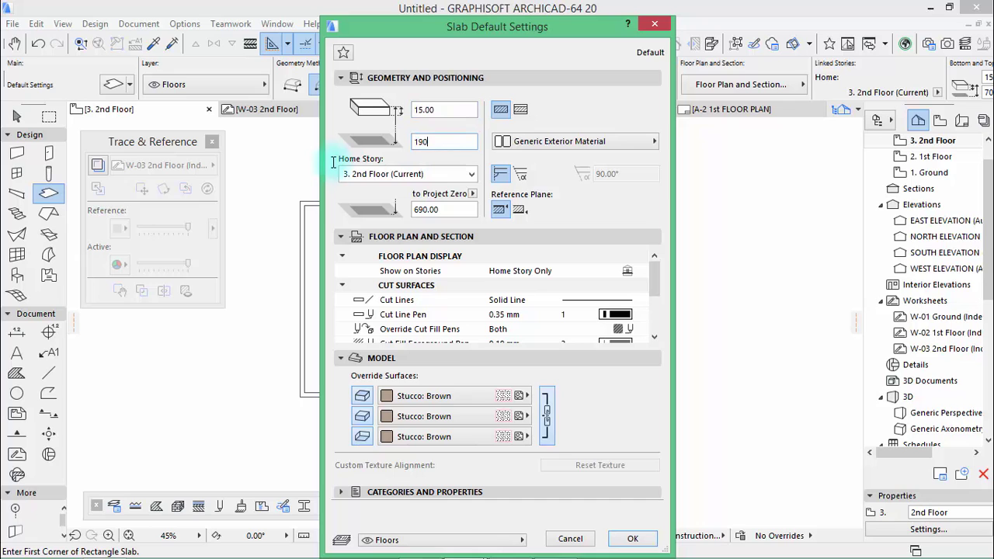
{"action": "left_click", "coordinate": [633, 536]}
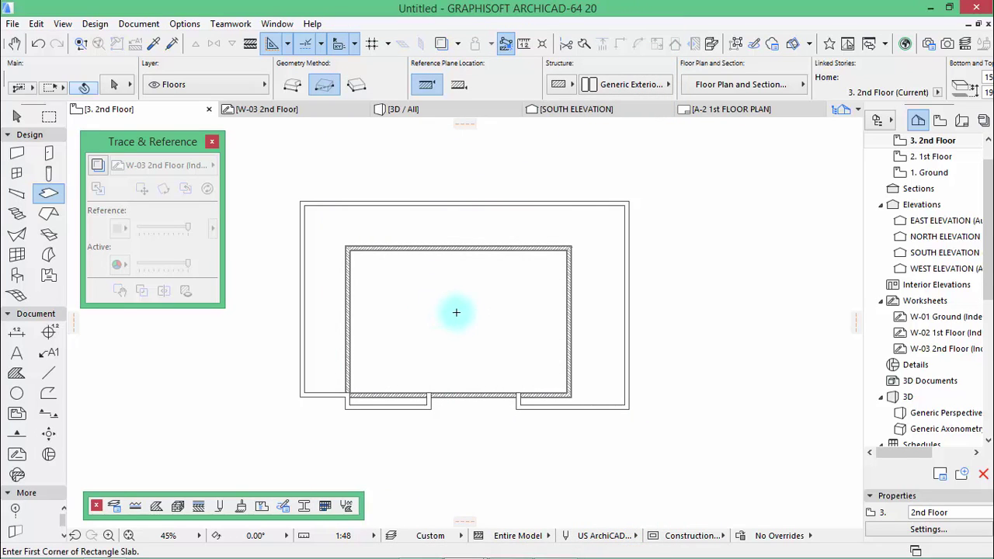
{"action": "left_click", "coordinate": [455, 310]}
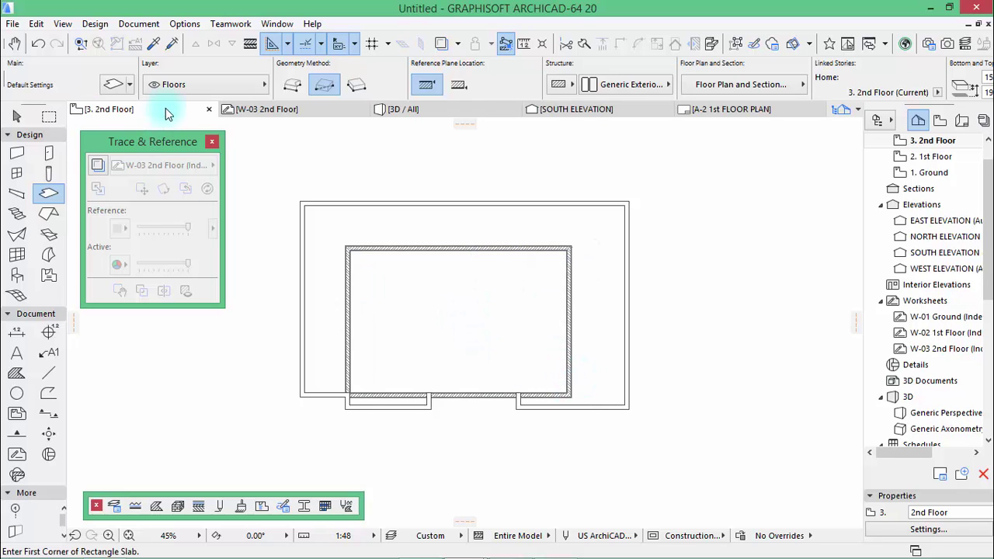
Step: Turn tracing back on with Below Current Story as the reference
{"action": "left_click", "coordinate": [97, 166]}
{"action": "left_click", "coordinate": [201, 165]}
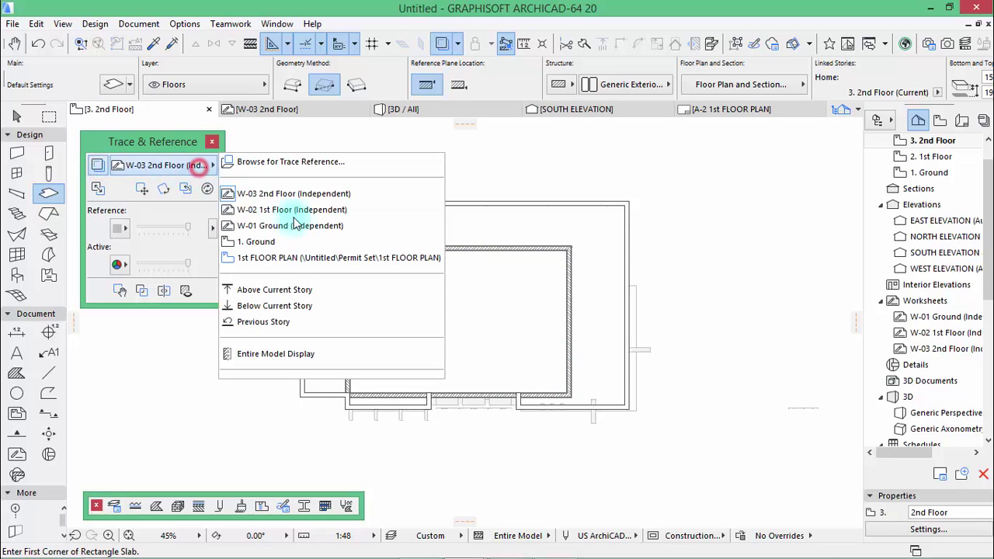
{"action": "left_click", "coordinate": [299, 309]}
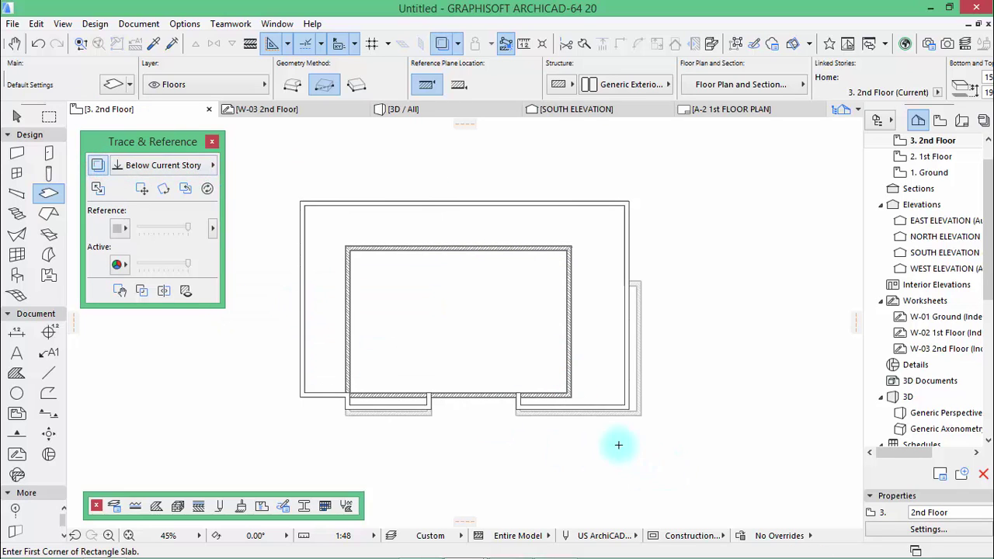
{"action": "scroll", "coordinate": [585, 390], "scroll_direction": "up", "scroll_amount": 3}
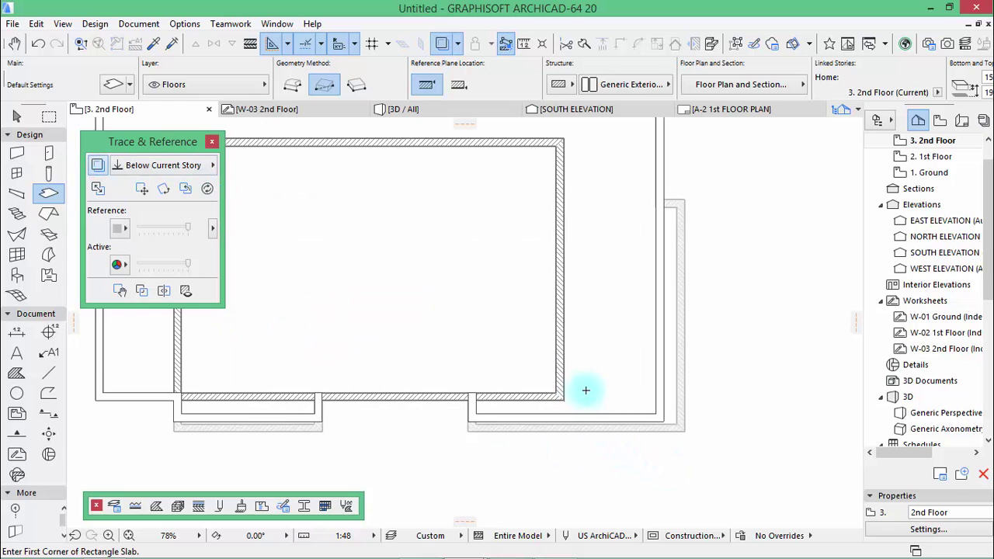
Step: Set the slab offset to 0 and place a slab on the L-shaped outline
{"action": "left_click", "coordinate": [113, 84]}
{"action": "left_click", "coordinate": [454, 143]}
{"action": "type", "text": "0"}
{"action": "left_click", "coordinate": [634, 540]}
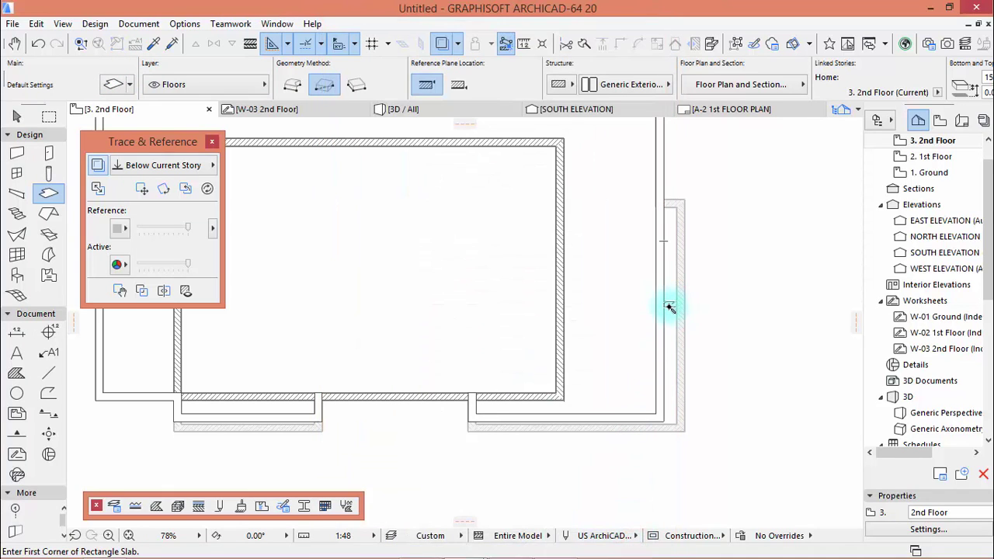
{"action": "left_click", "coordinate": [669, 307]}
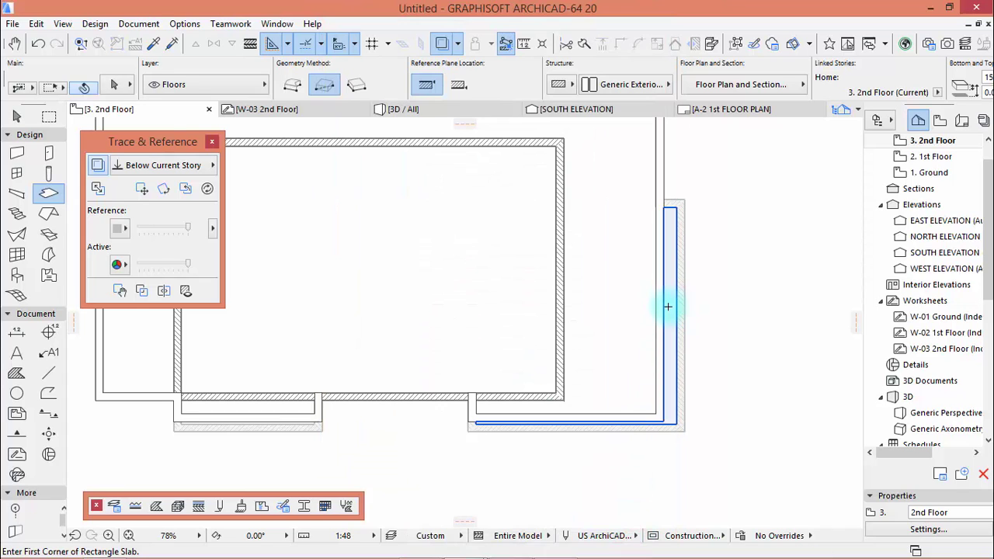
{"action": "left_click", "coordinate": [197, 428]}
{"action": "scroll", "coordinate": [196, 428], "scroll_direction": "up", "scroll_amount": 5}
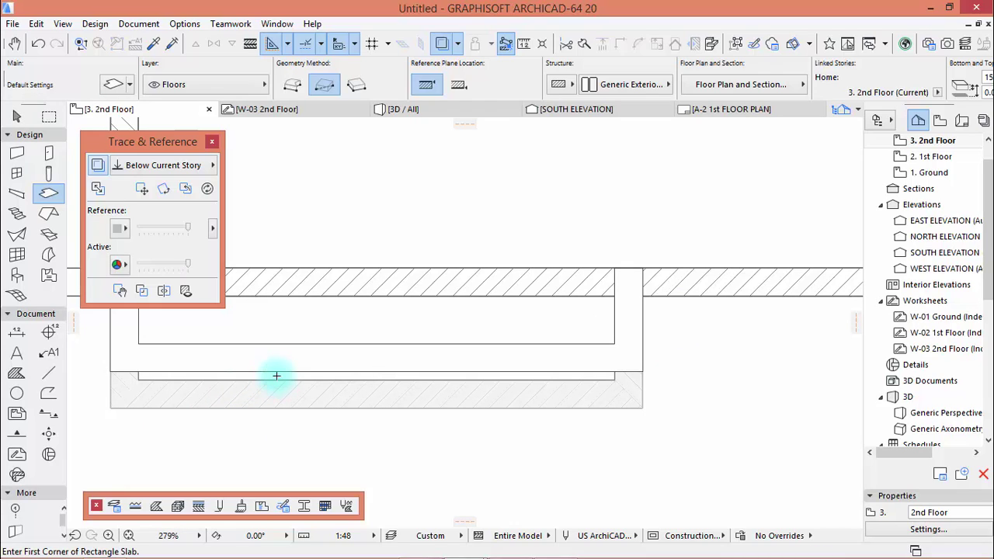
Step: Show the building in 3D and orbit it to view from another angle
{"action": "key", "text": "F3"}
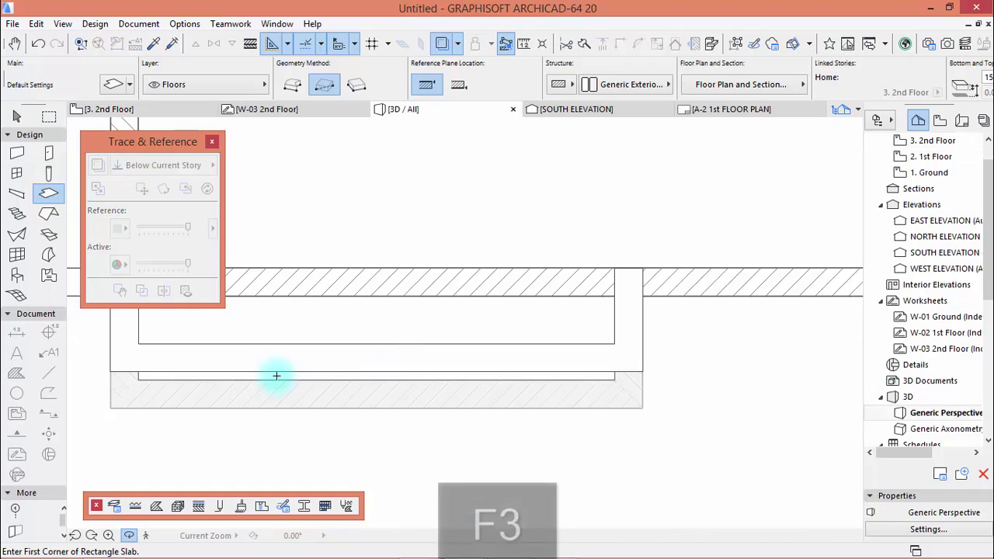
{"action": "middle_click_drag", "start_coordinate": [515, 295], "coordinate": [508, 247], "text": "shift"}
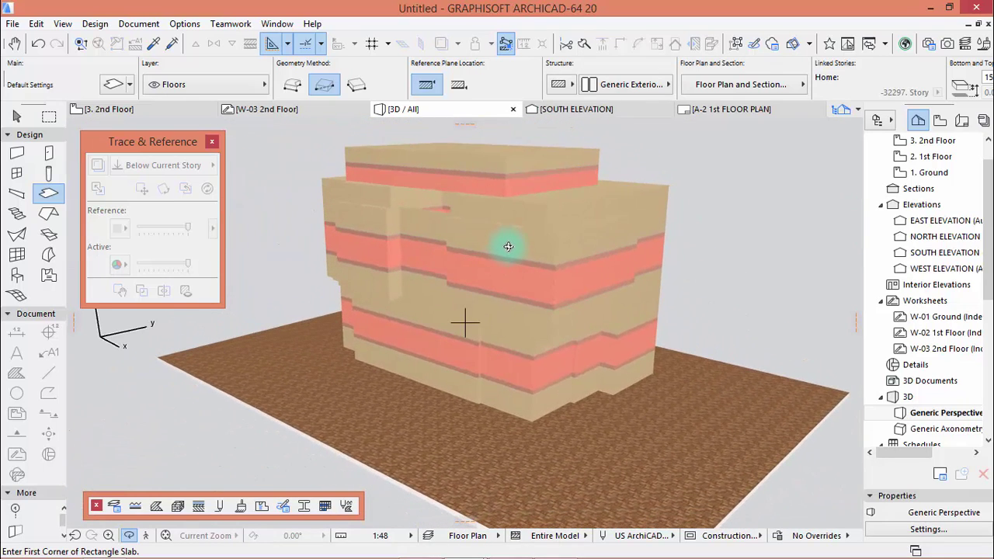